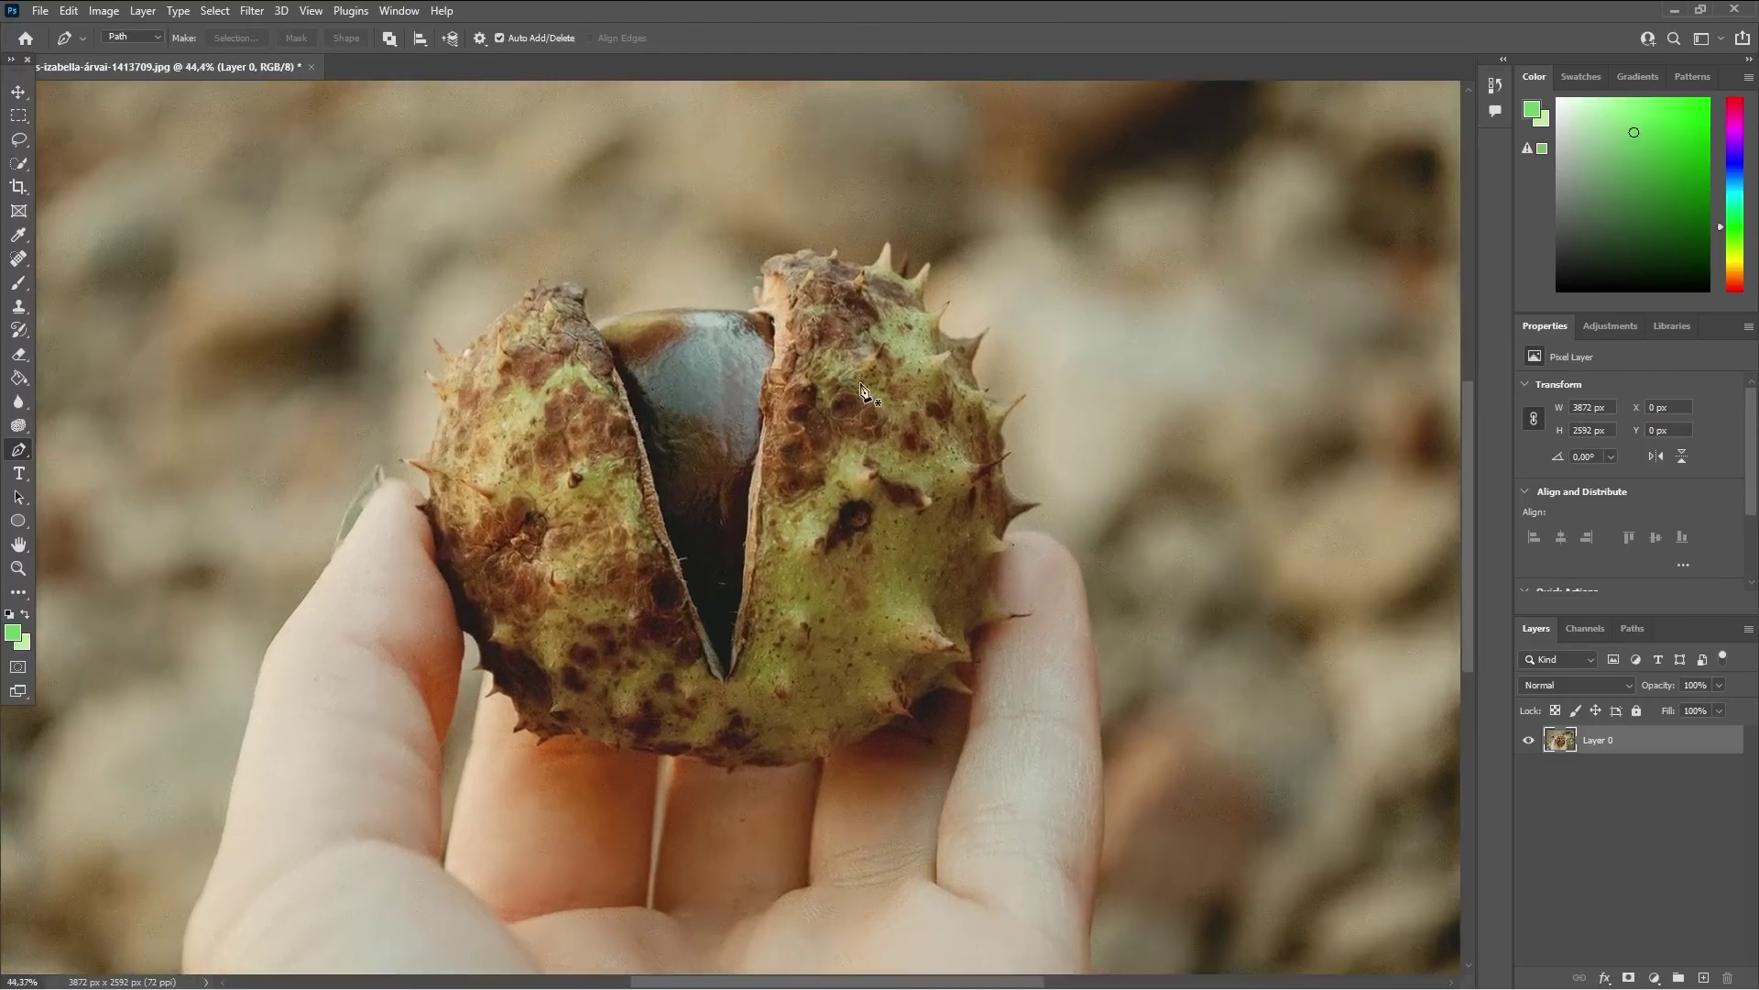
# Step: Start the Pen path at the husk's bottom edge and trace up along the finger
pyautogui.click(831, 759)
pyautogui.click(849, 751)
pyautogui.click(890, 725)
pyautogui.click(929, 744)
pyautogui.click(921, 721)
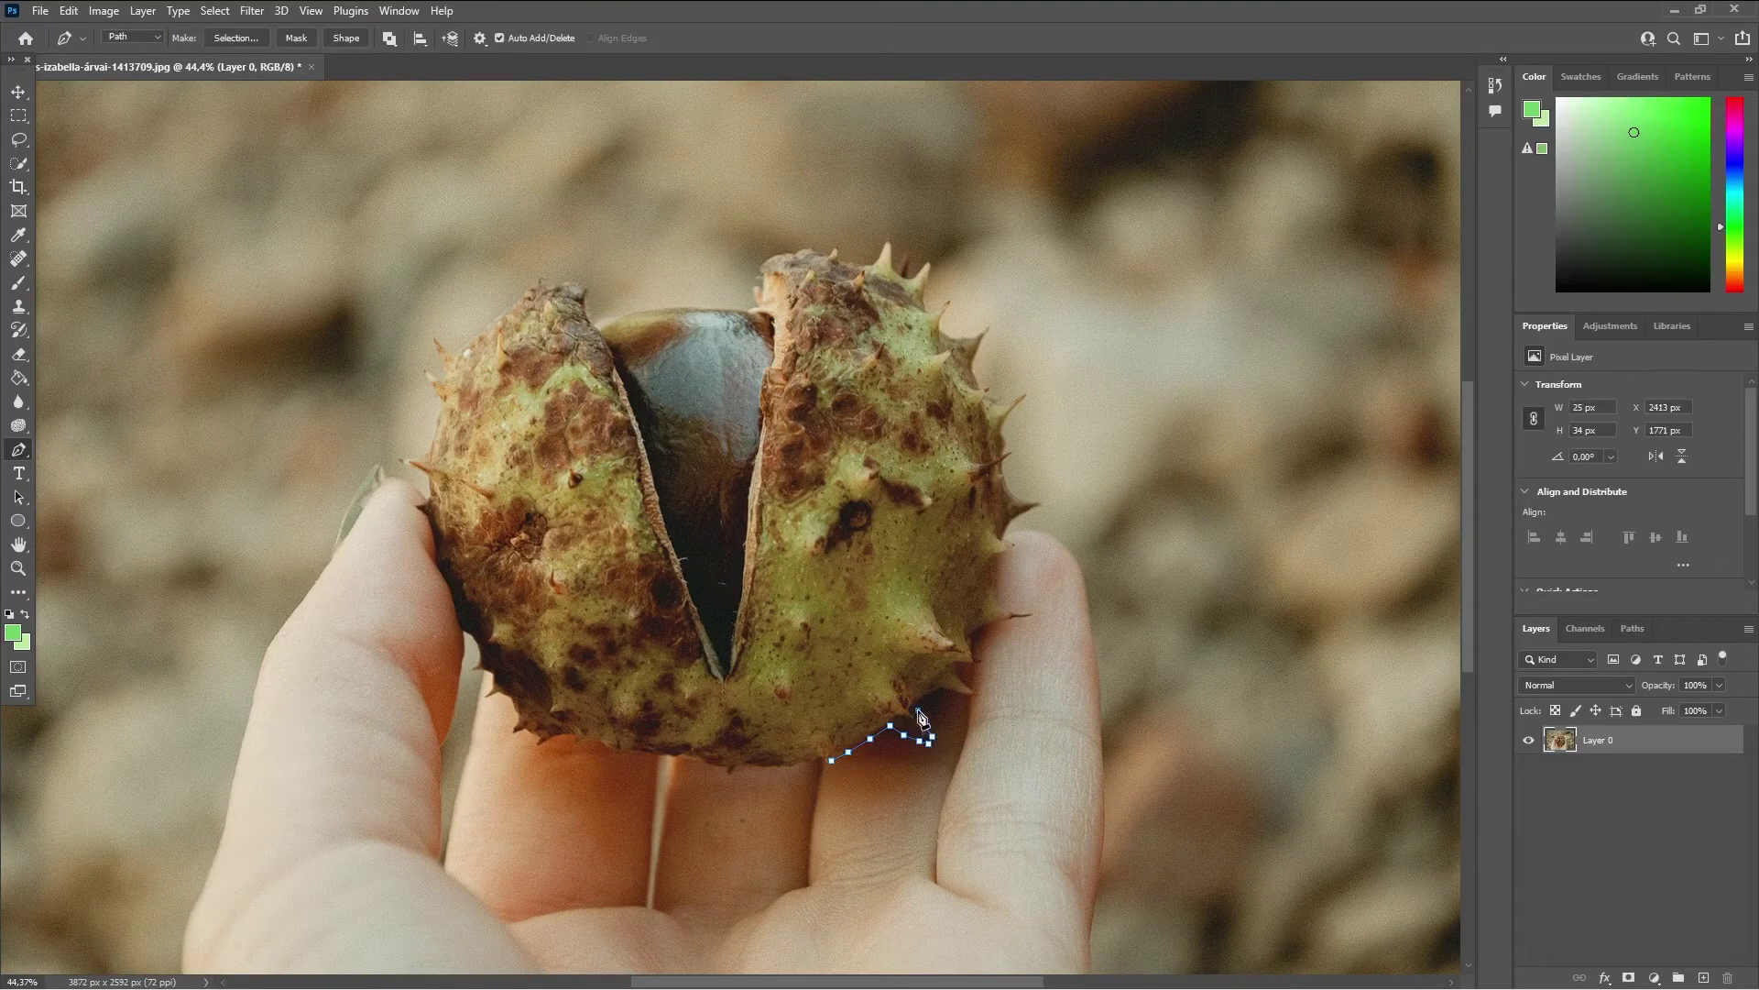
pyautogui.click(956, 696)
pyautogui.click(974, 699)
pyautogui.click(958, 667)
pyautogui.click(967, 662)
pyautogui.click(978, 631)
# Step: Continue the path around the right-side spikes and up the husk's right edge
pyautogui.click(1029, 614)
pyautogui.click(998, 591)
pyautogui.click(999, 576)
pyautogui.click(1008, 540)
pyautogui.click(1015, 513)
pyautogui.click(1017, 493)
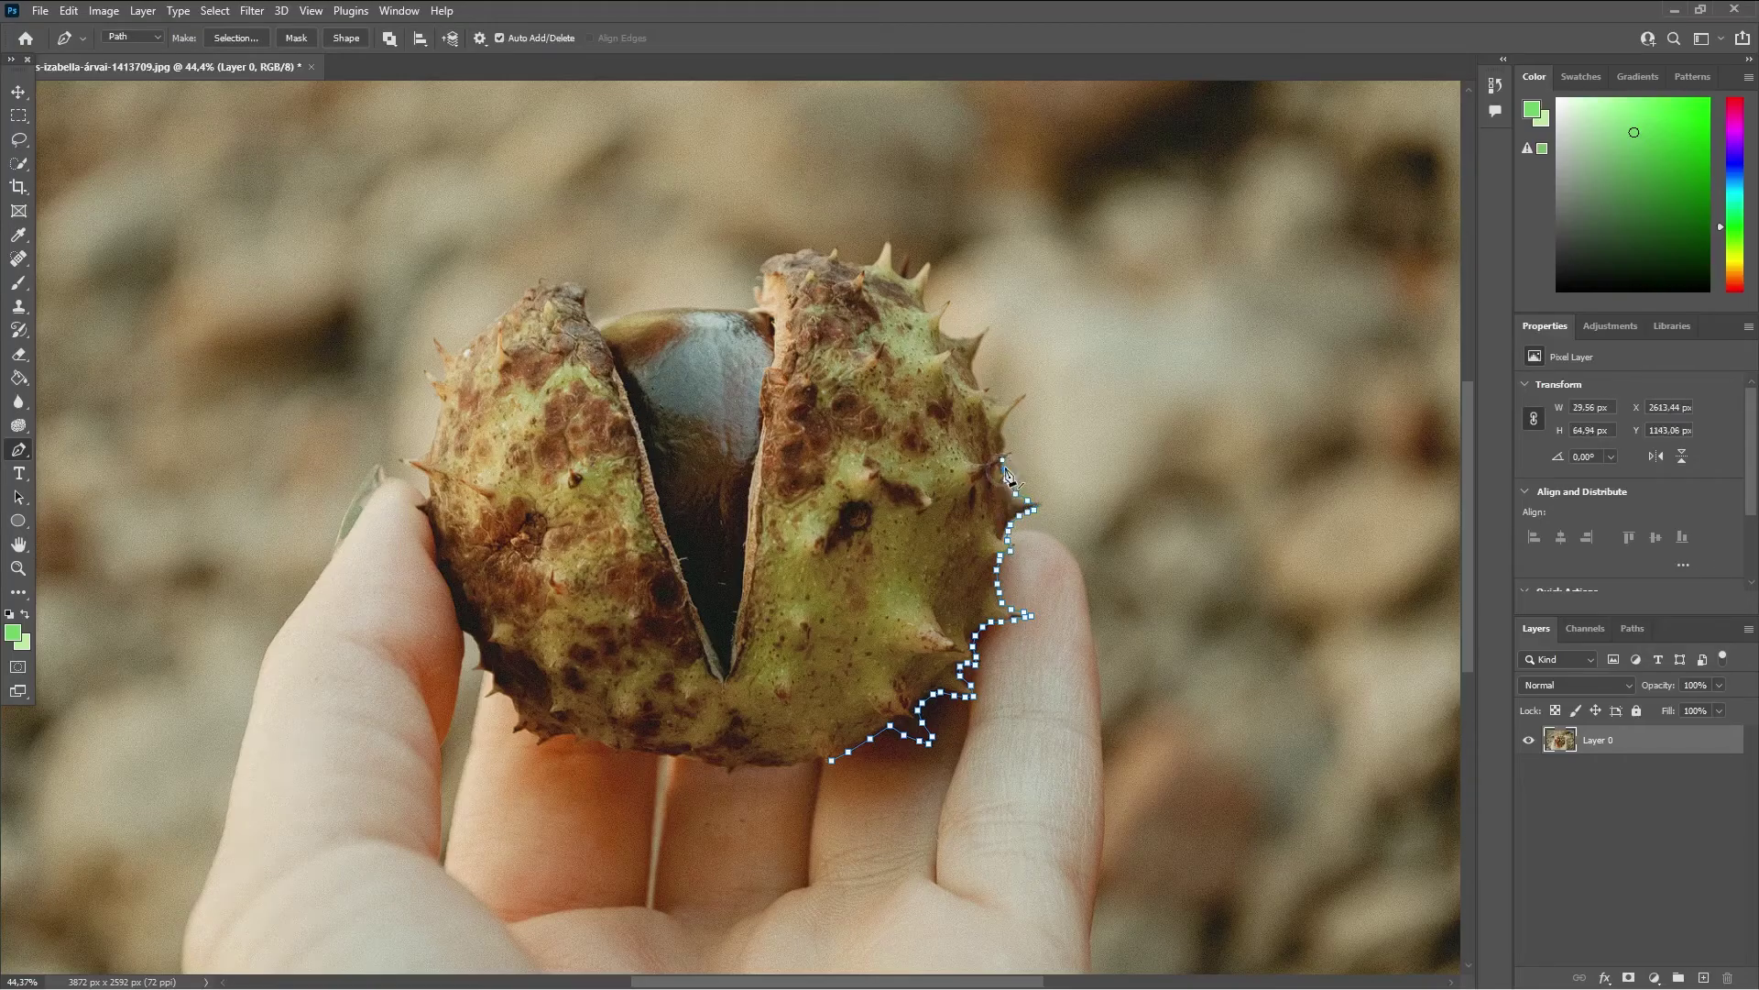
pyautogui.click(1003, 449)
pyautogui.click(1007, 437)
pyautogui.click(1021, 394)
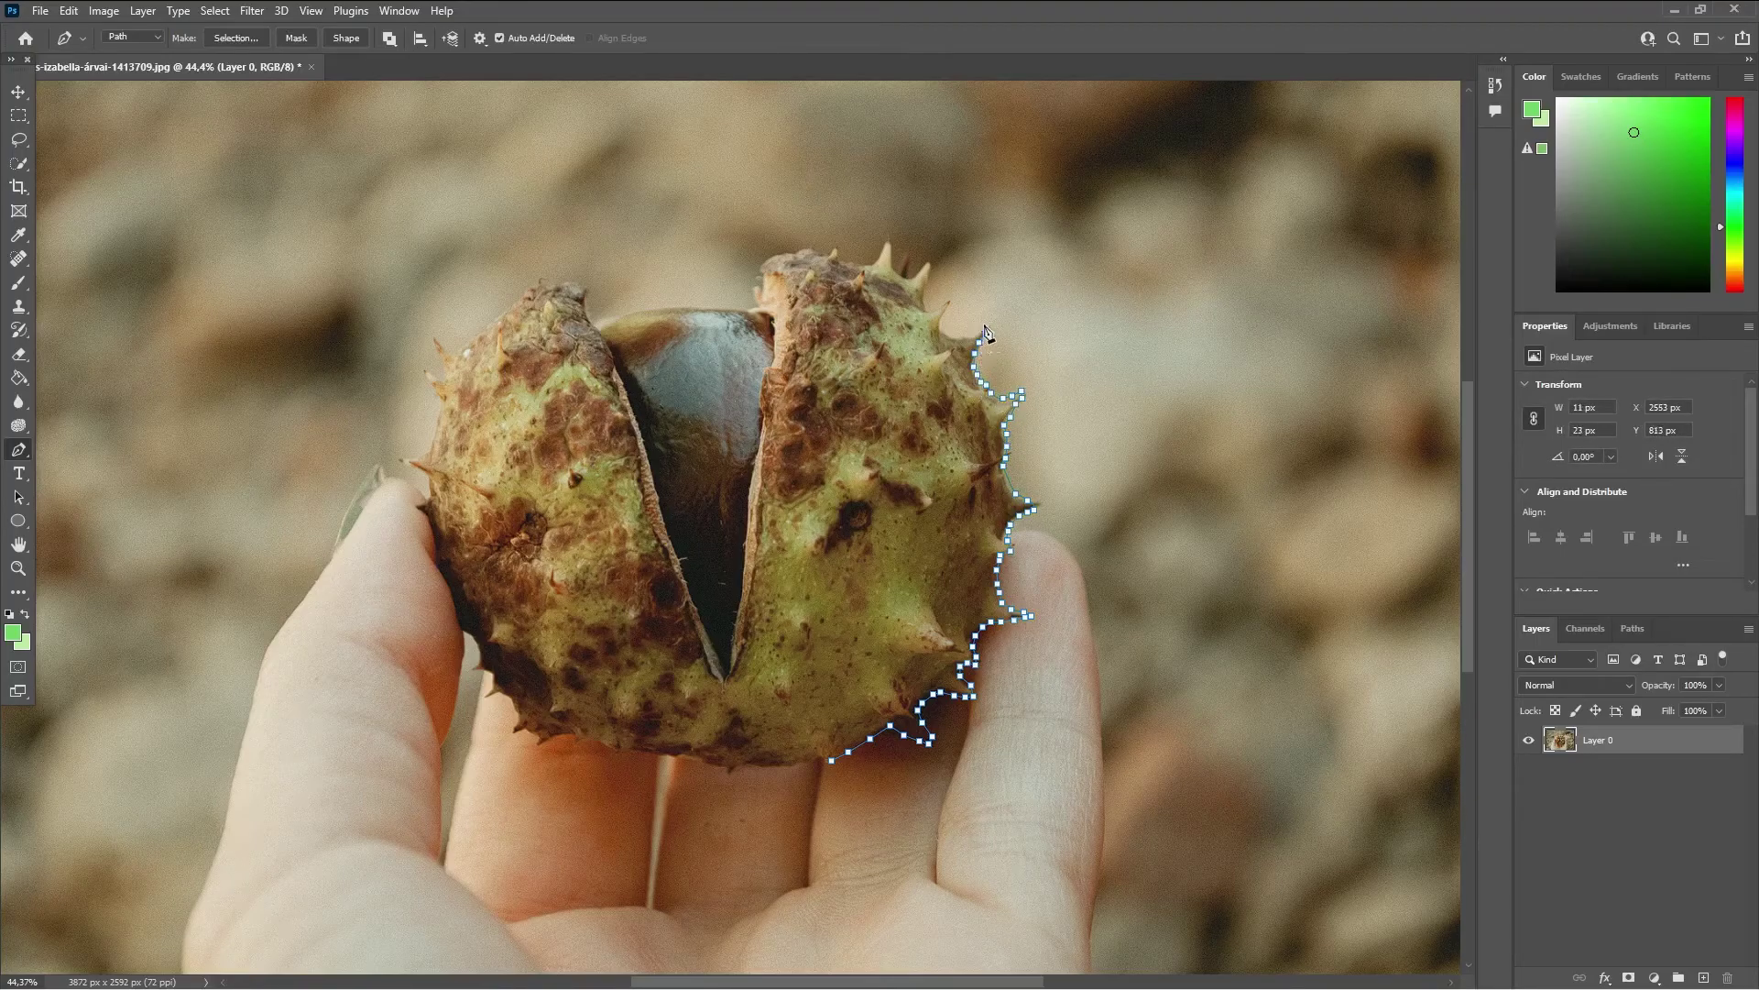
# Step: Close the path along the husk's bottom, joining it back to the starting anchor
pyautogui.click(745, 768)
pyautogui.click(755, 768)
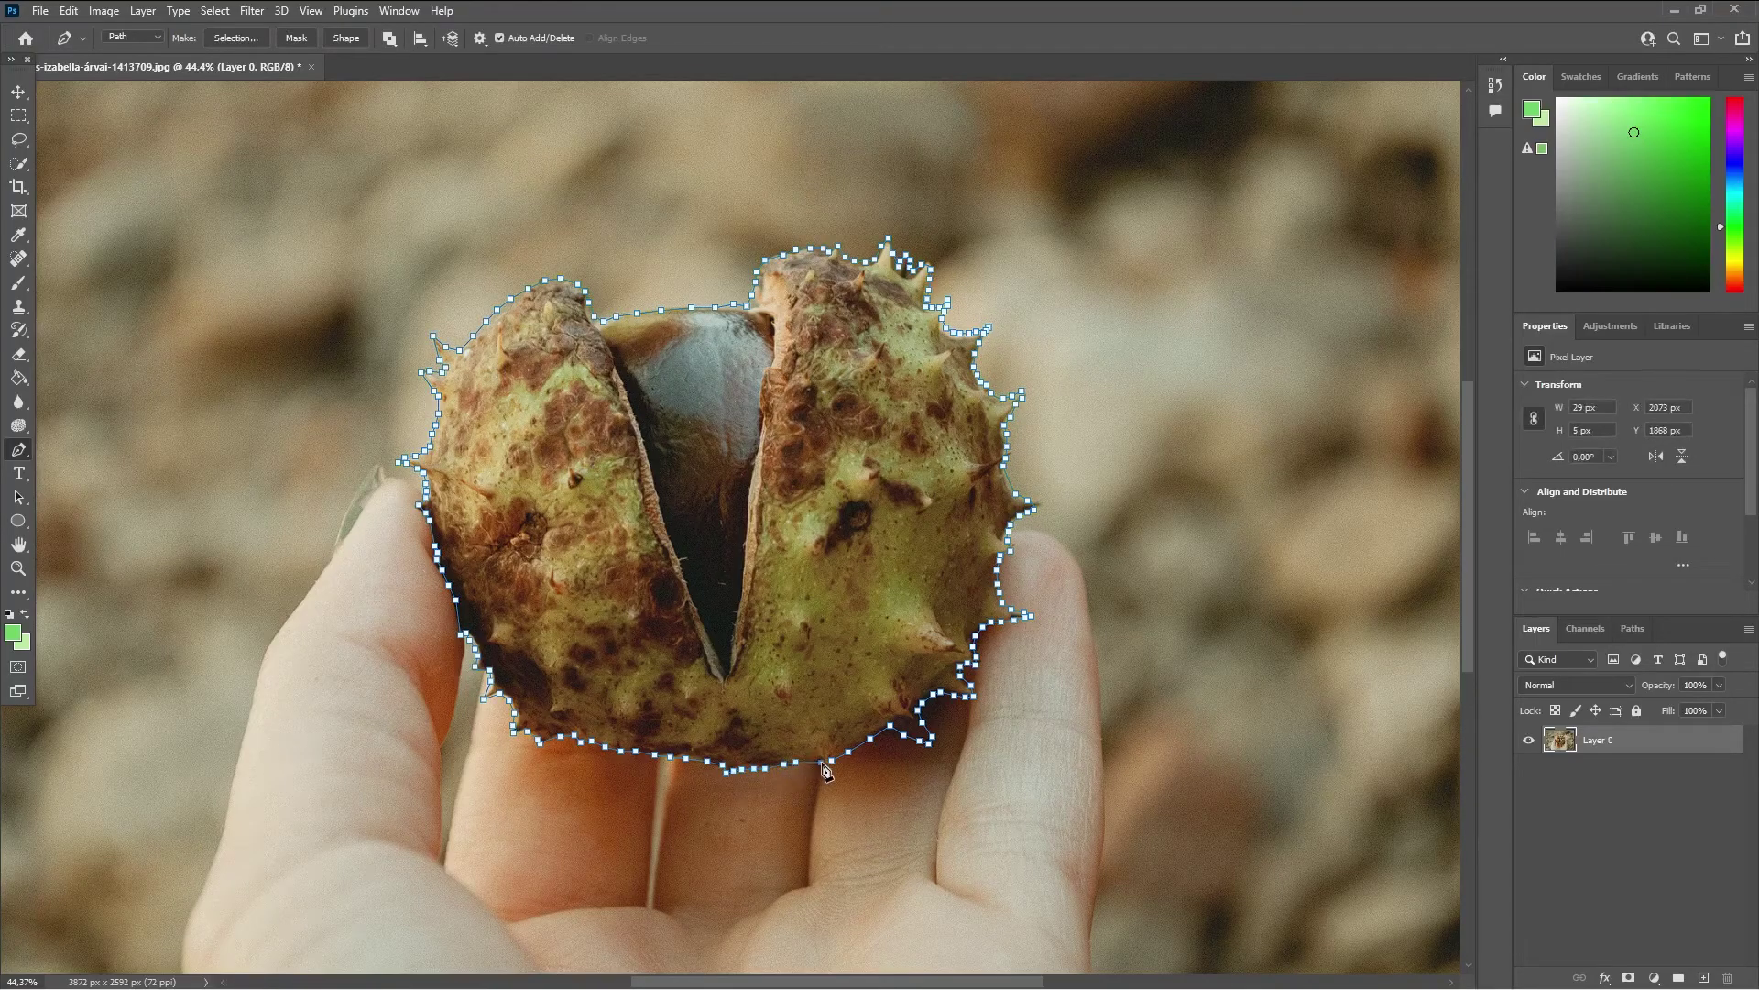
pyautogui.click(798, 764)
pyautogui.click(821, 763)
pyautogui.rightClick(797, 531)
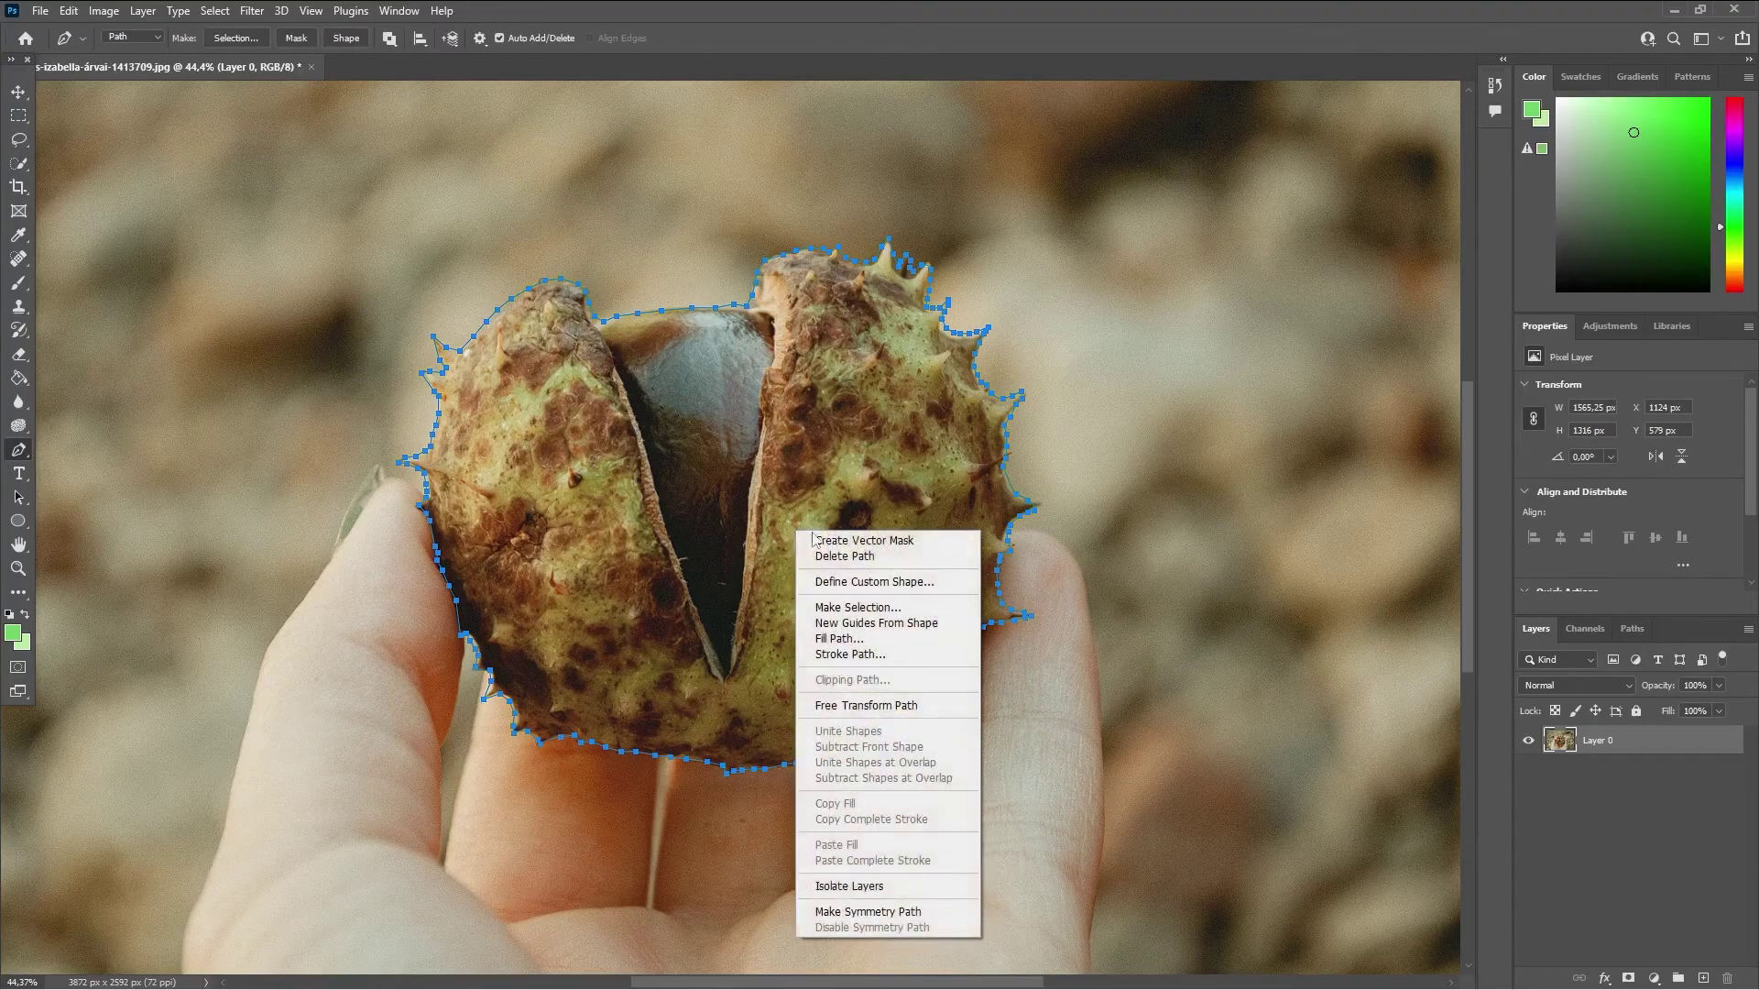
# Step: Turn the path into a 0-feather selection and copy the husk to a smart-object Layer 1
pyautogui.click(876, 608)
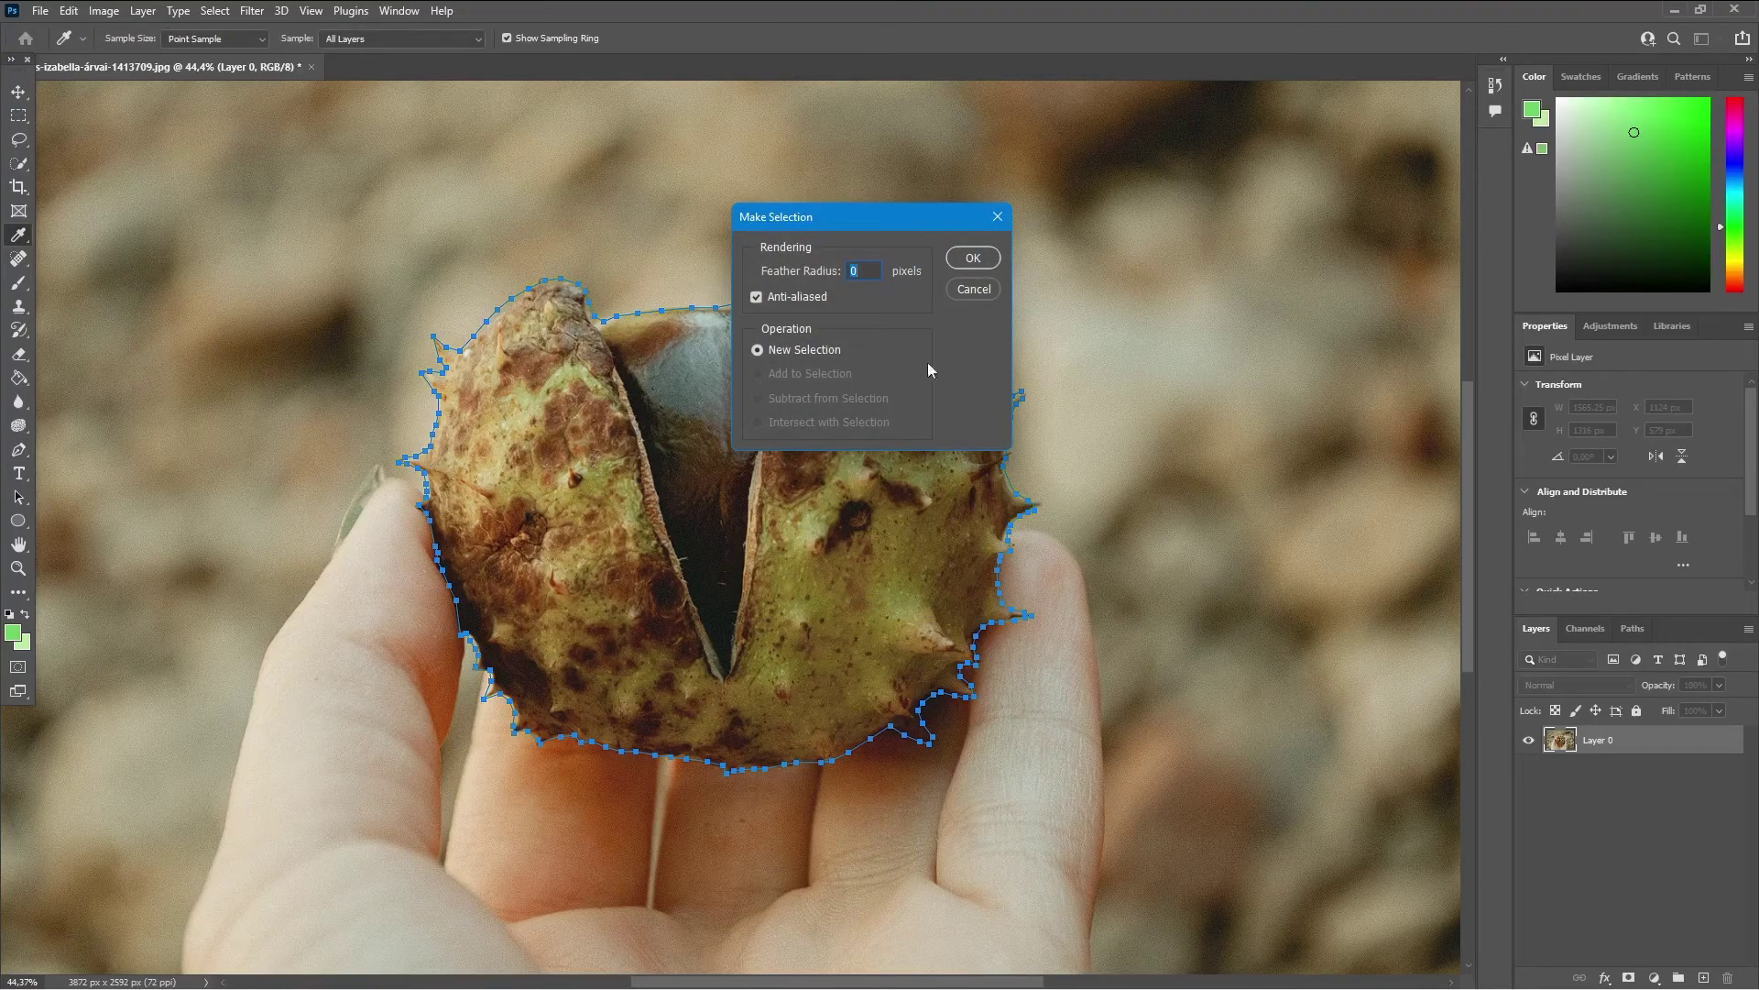
pyautogui.click(958, 263)
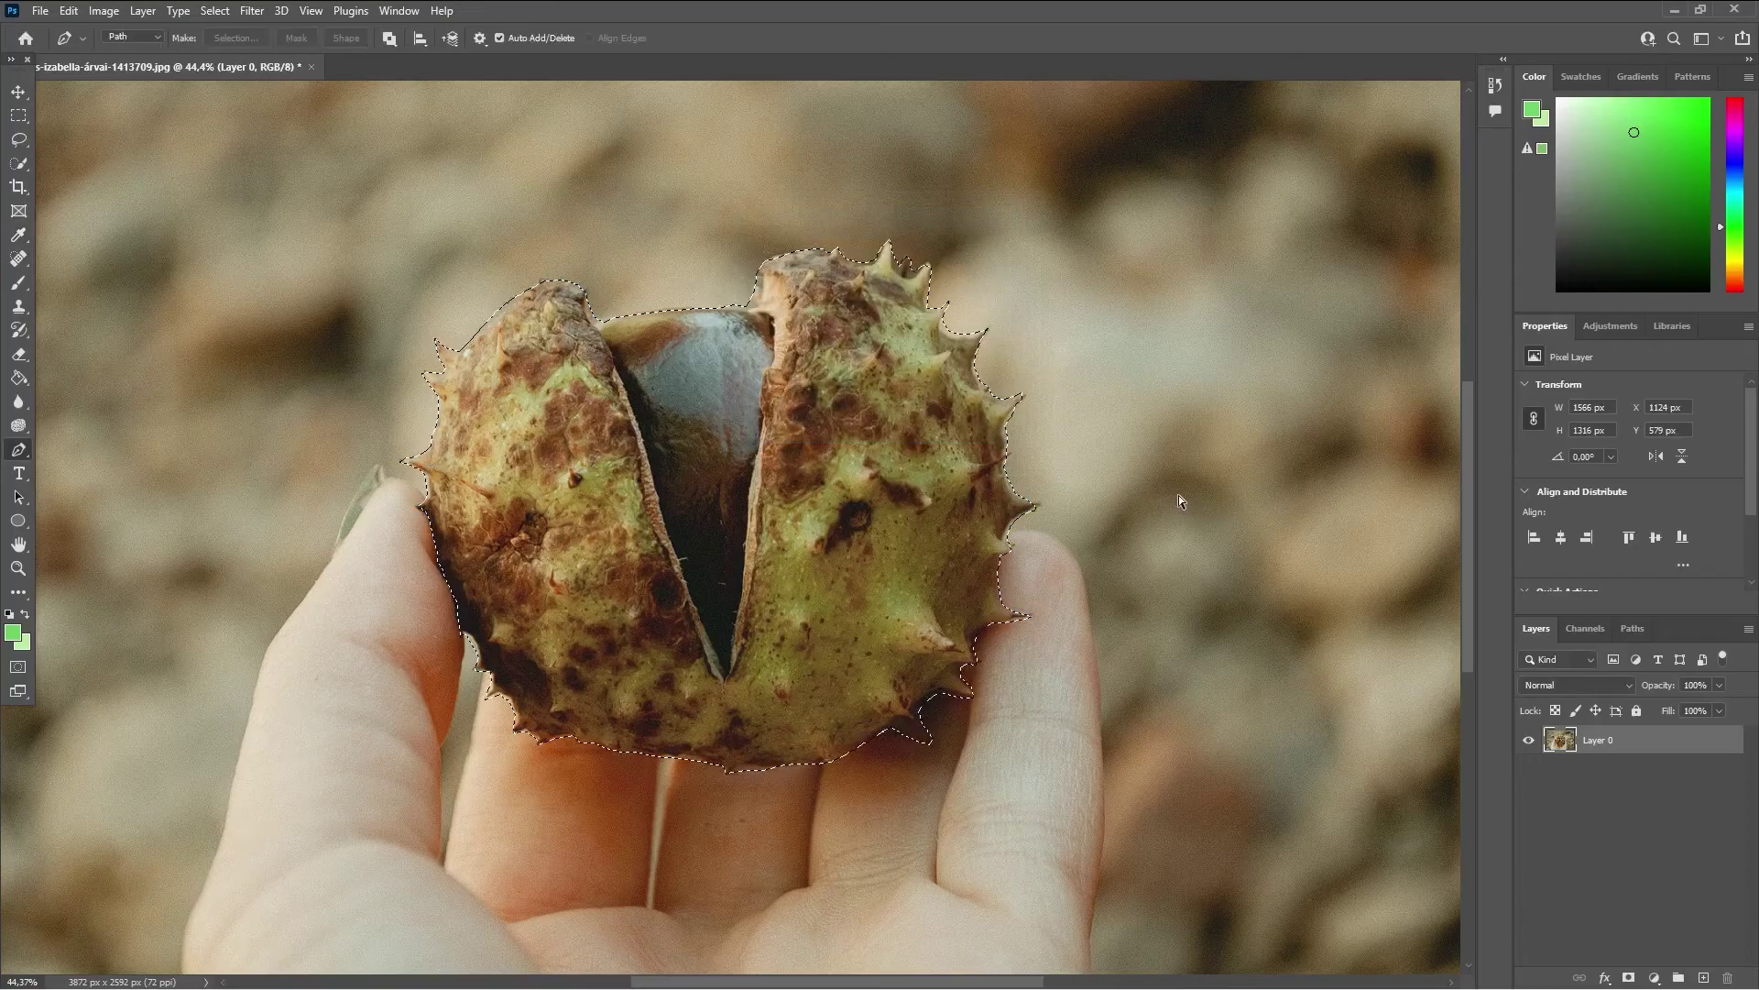
pyautogui.hotkey('ctrl', 'j')
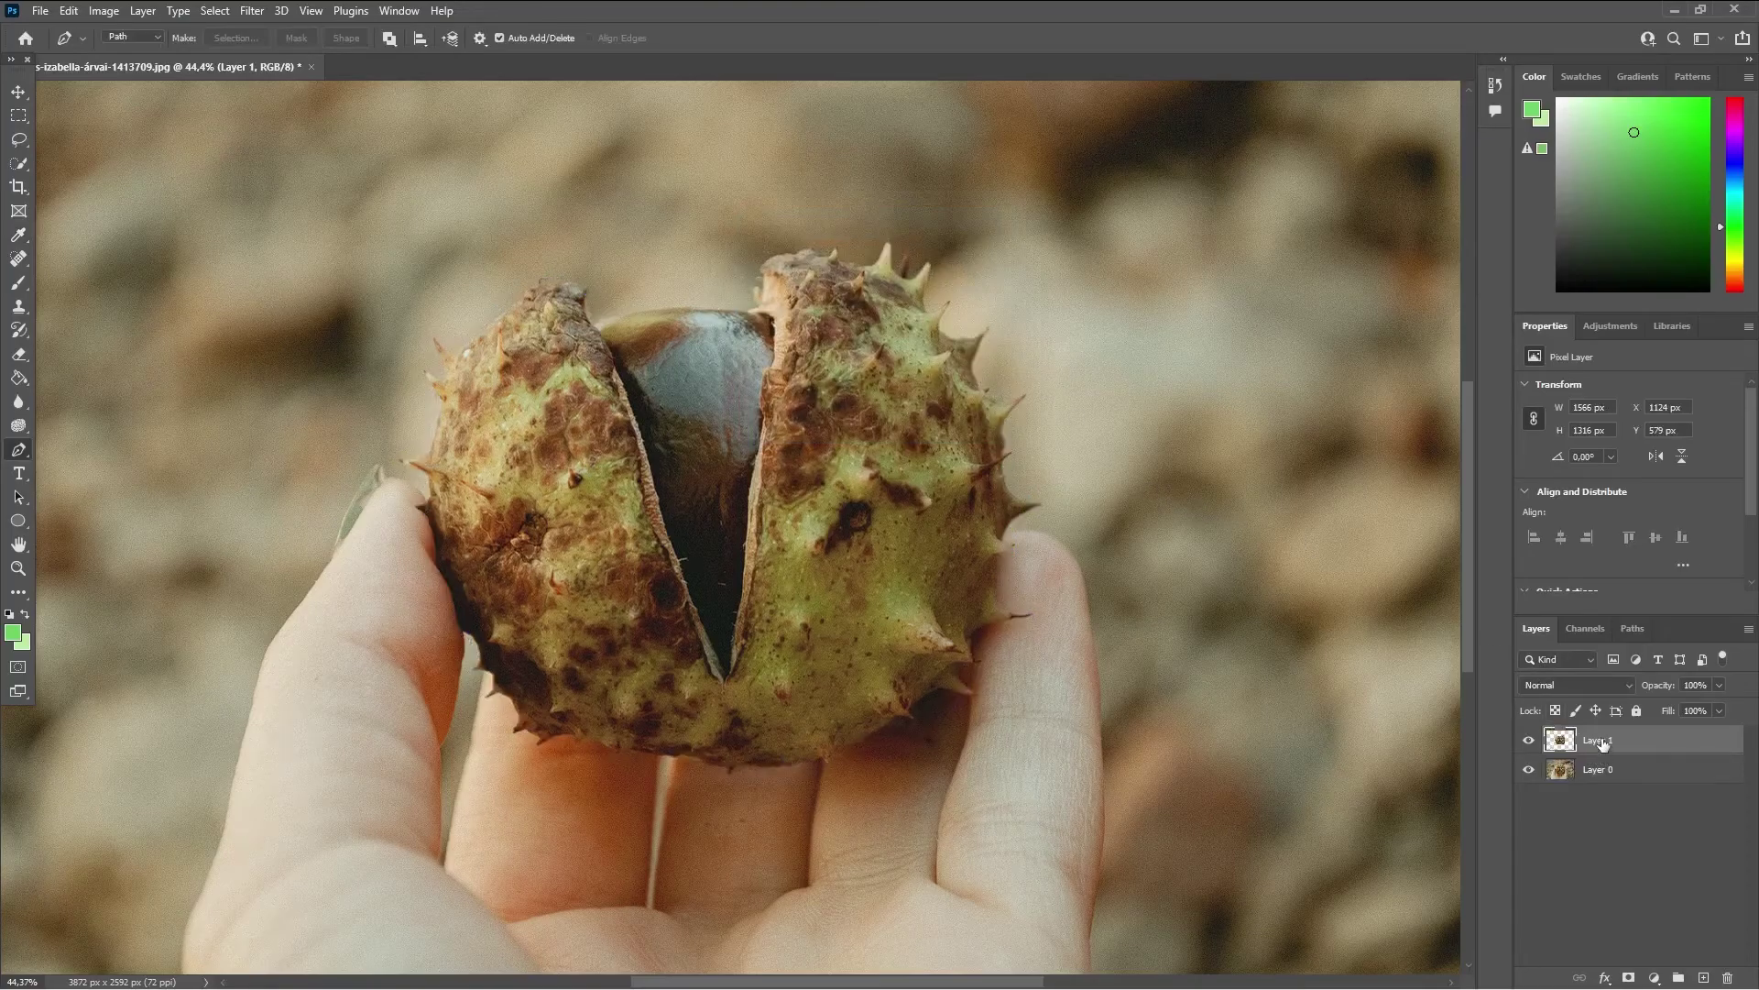
pyautogui.rightClick(1609, 748)
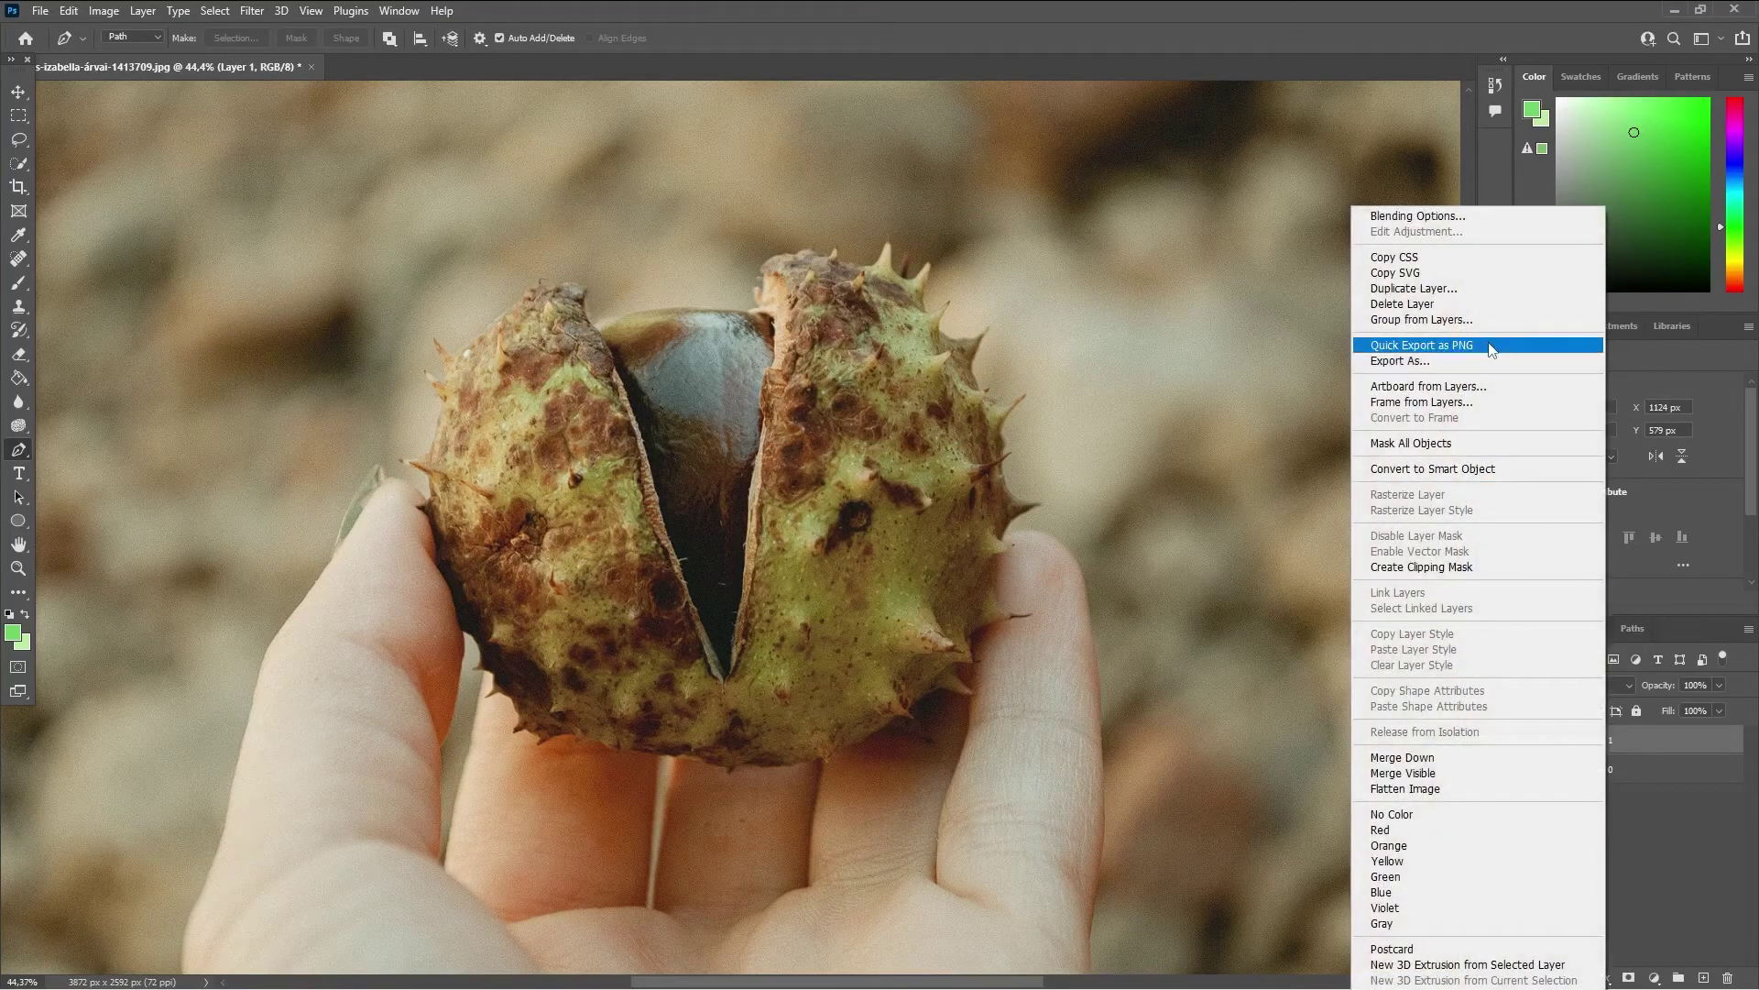
pyautogui.click(1437, 470)
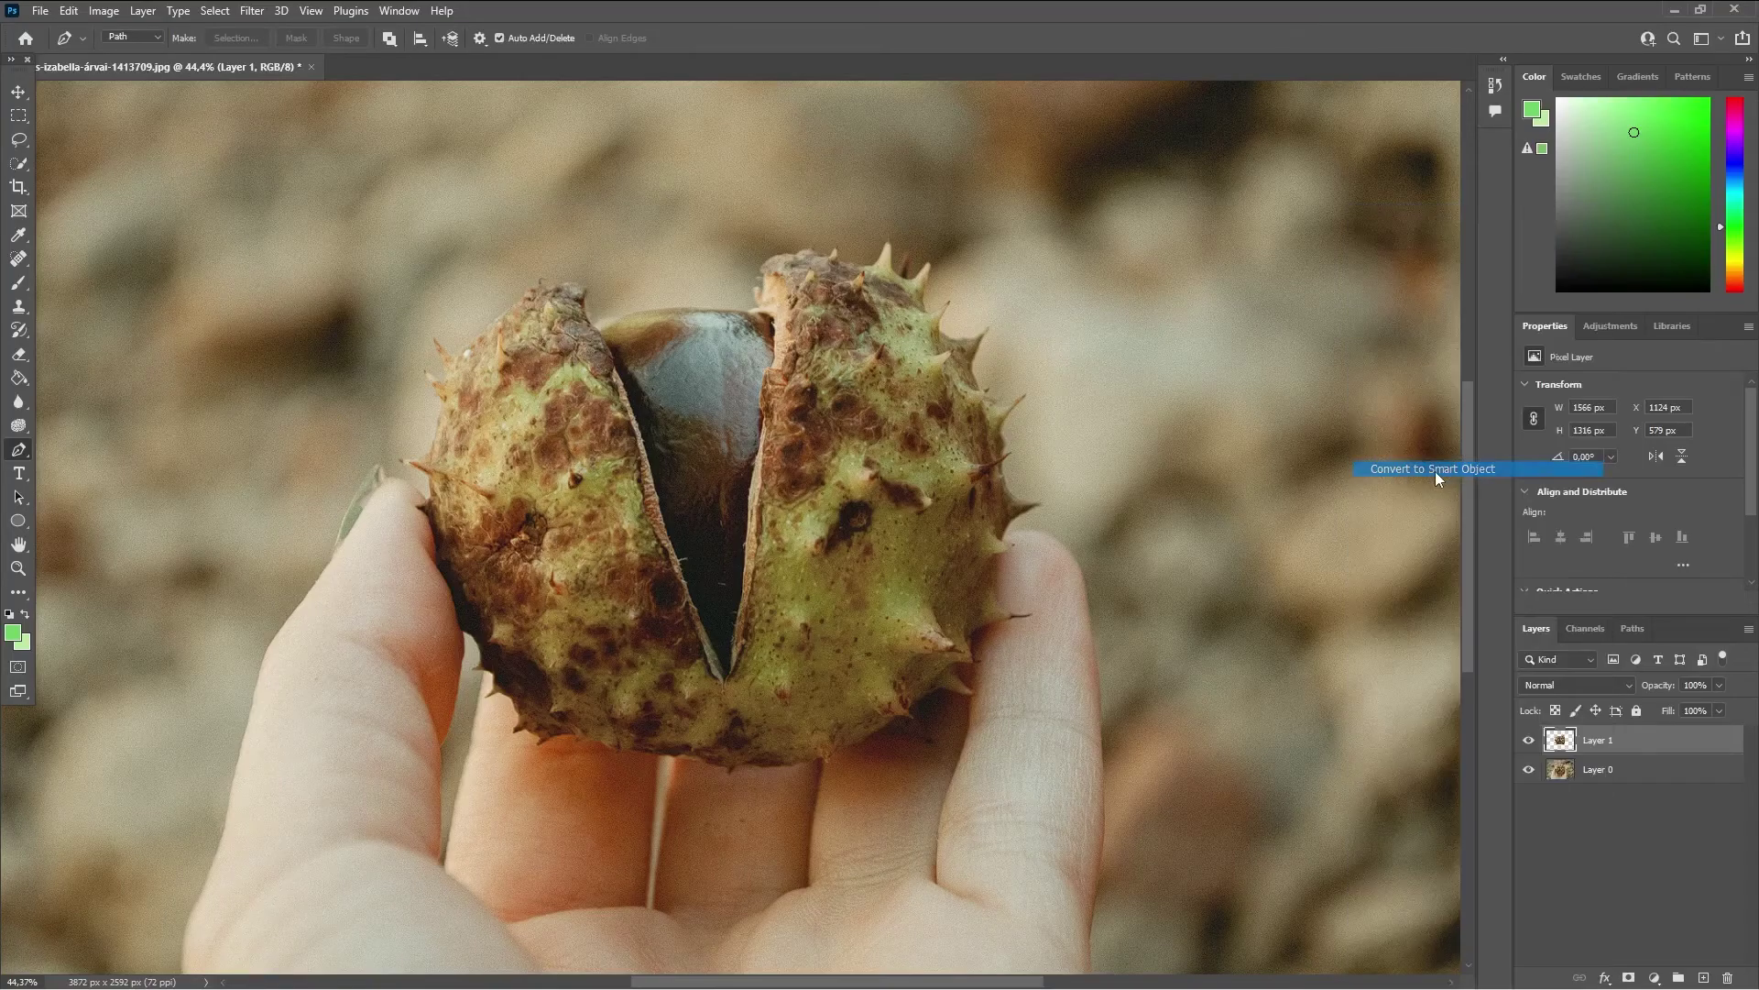
# Step: Put Layer 1 into a new Group 1 and duplicate it as Layer 1 copy
pyautogui.rightClick(1604, 742)
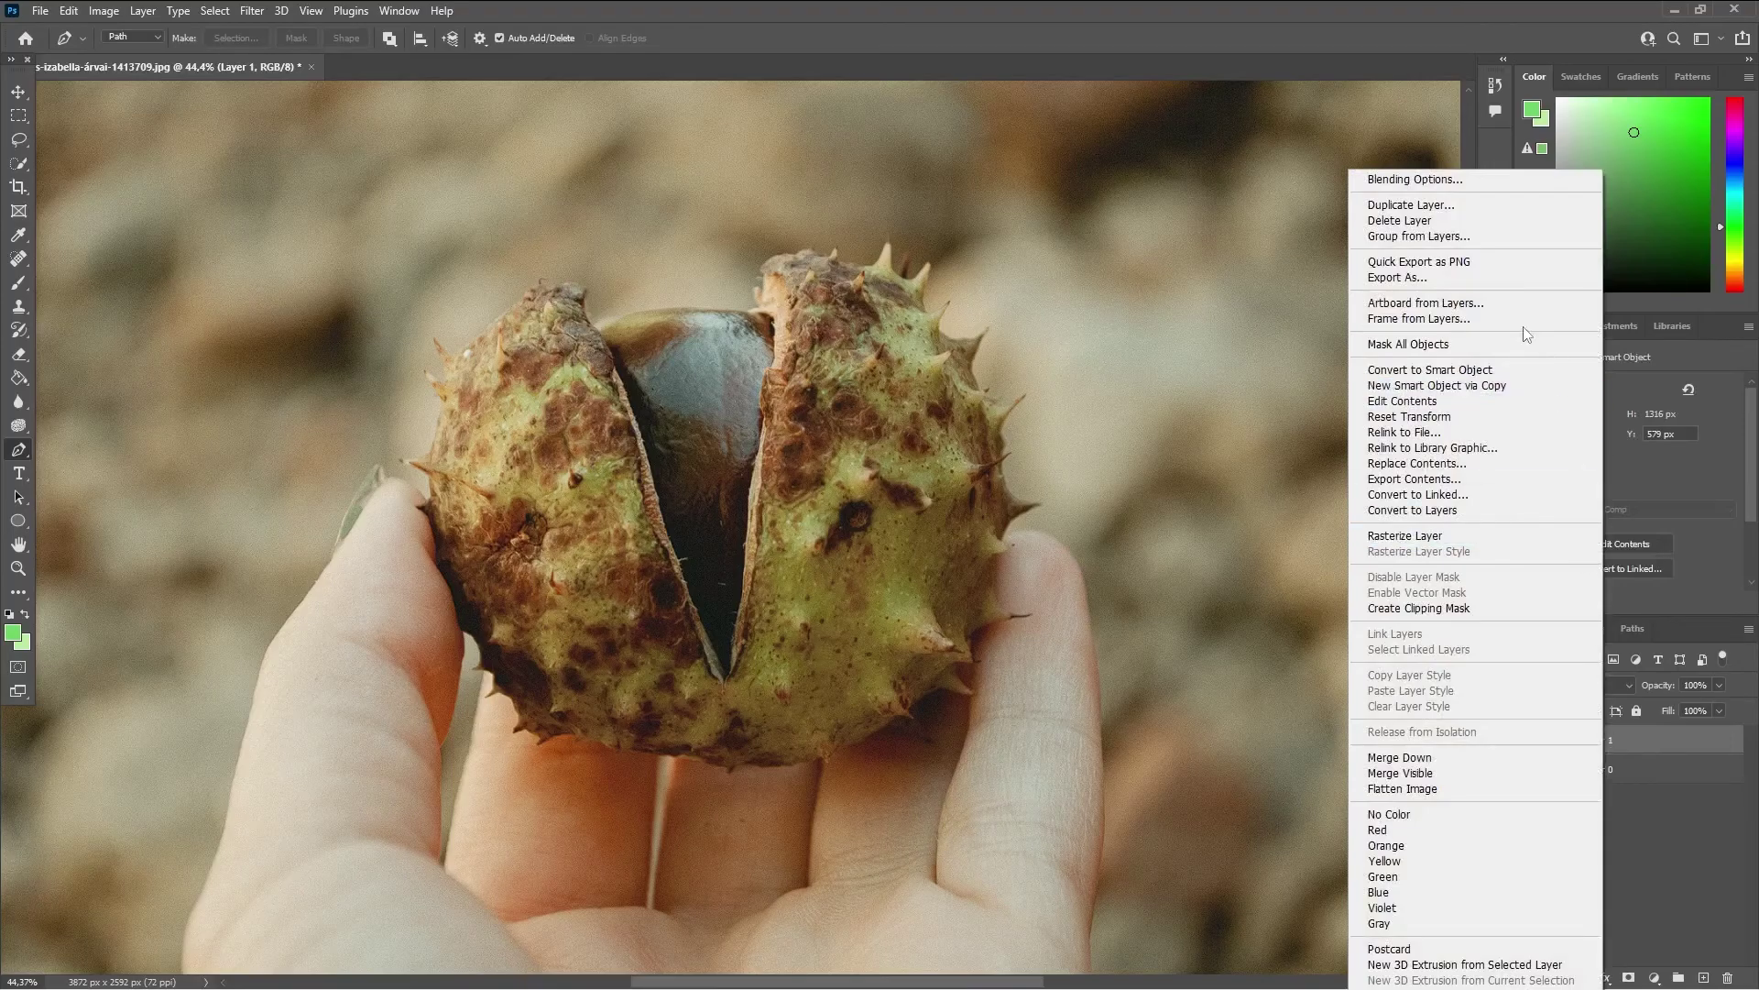
pyautogui.click(1416, 236)
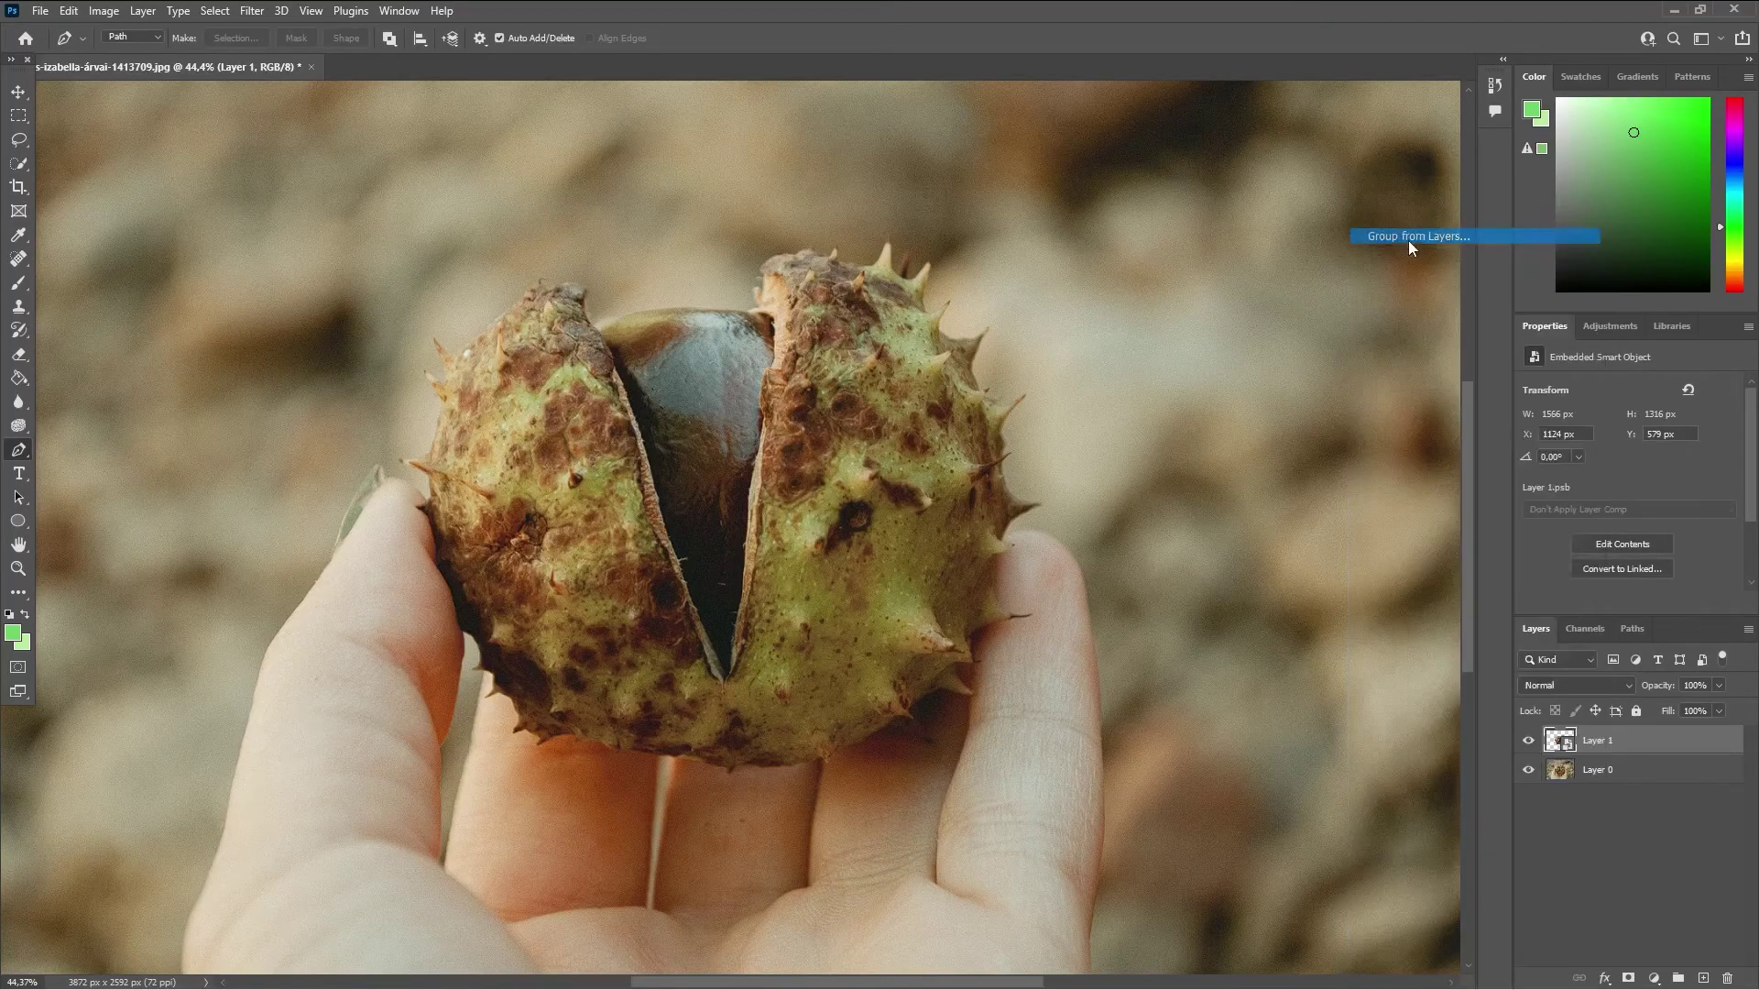
pyautogui.click(1037, 301)
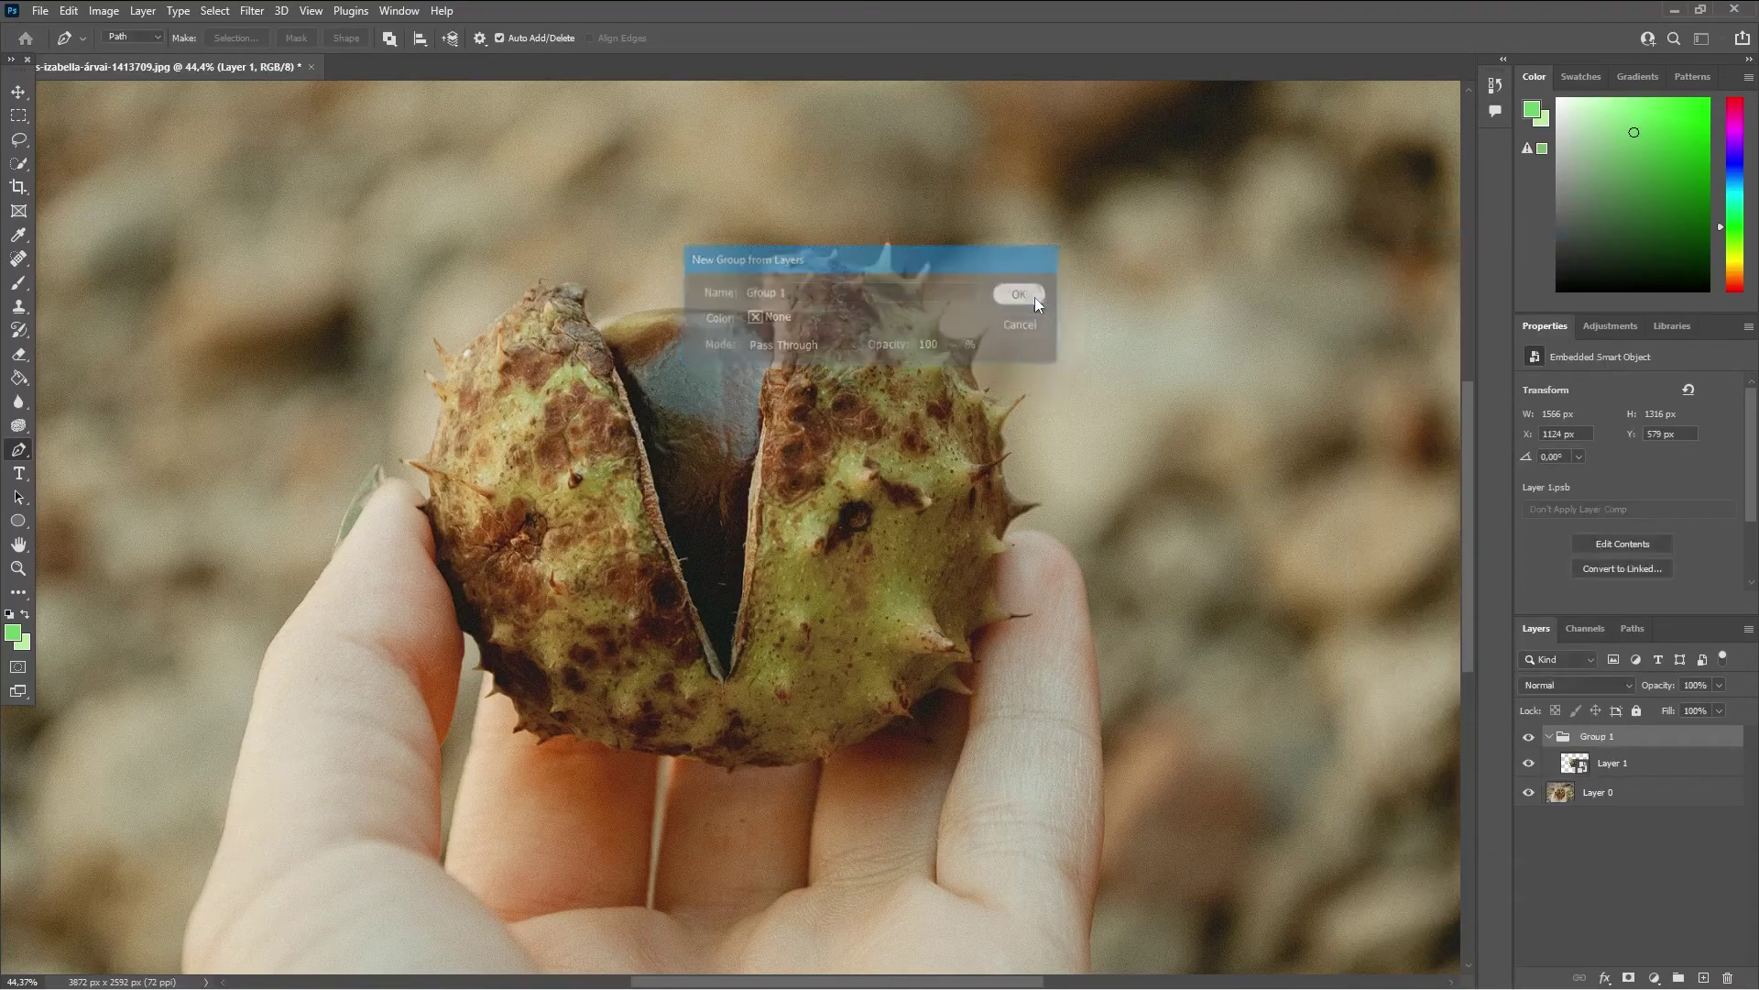
pyautogui.click(1612, 771)
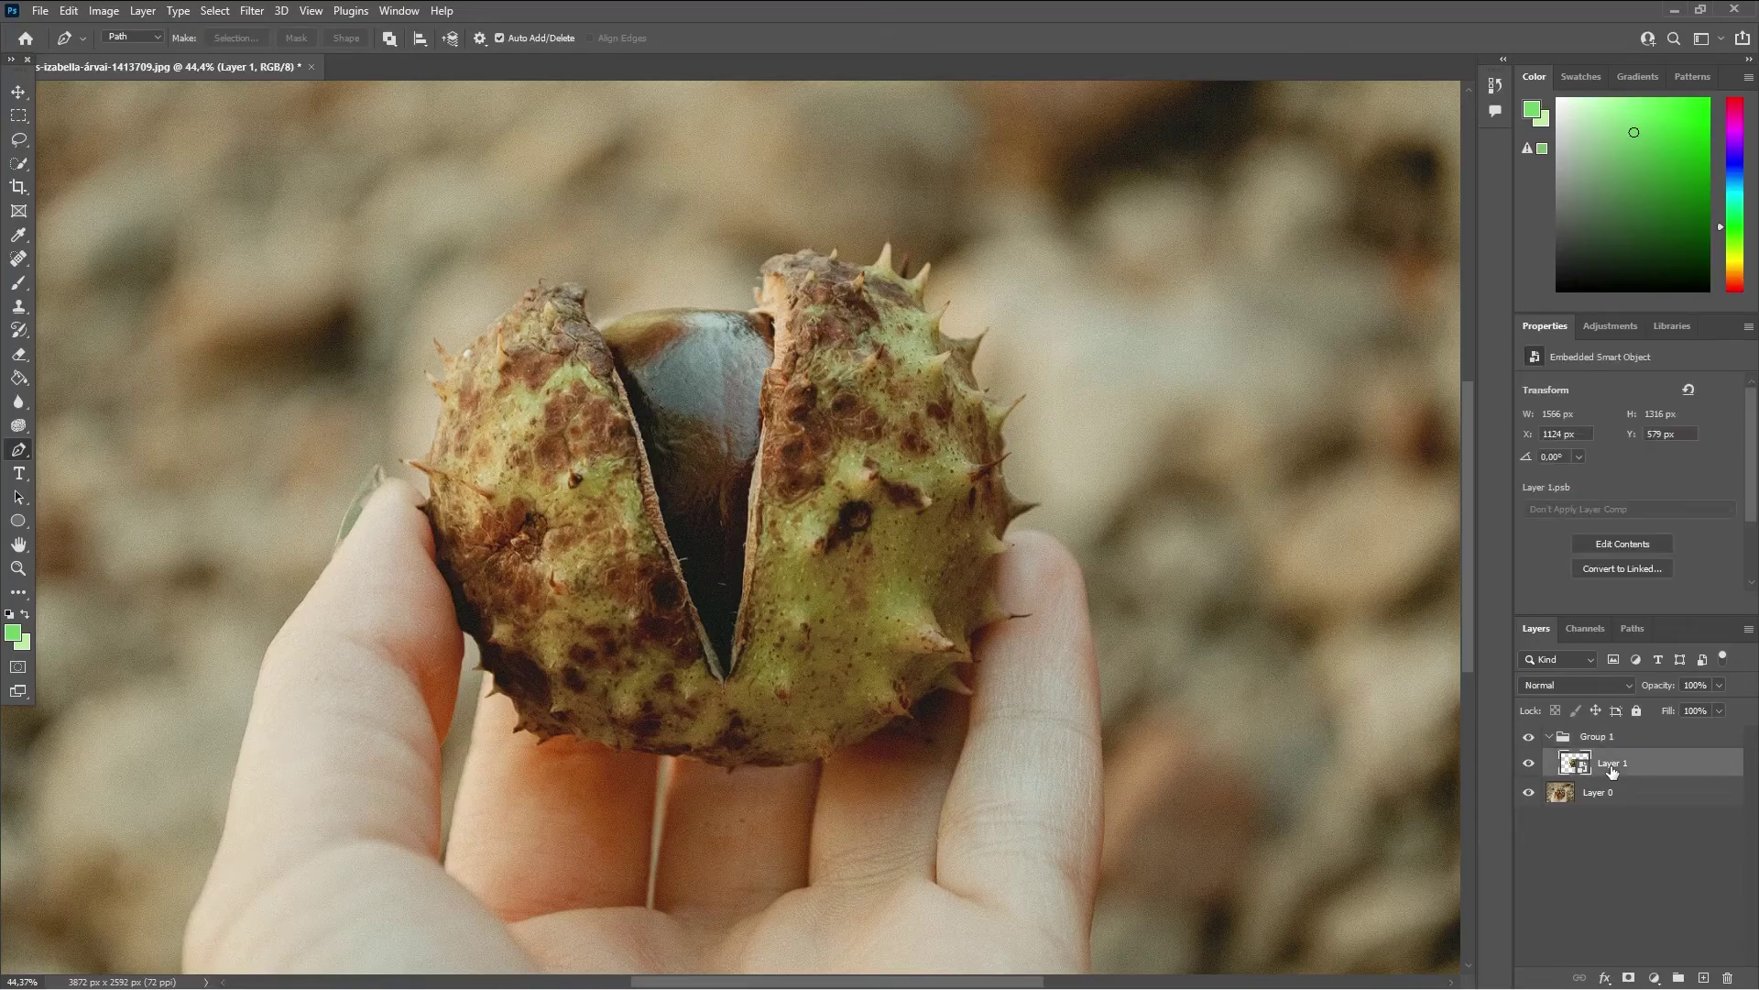
pyautogui.hotkey('ctrl', 'j')
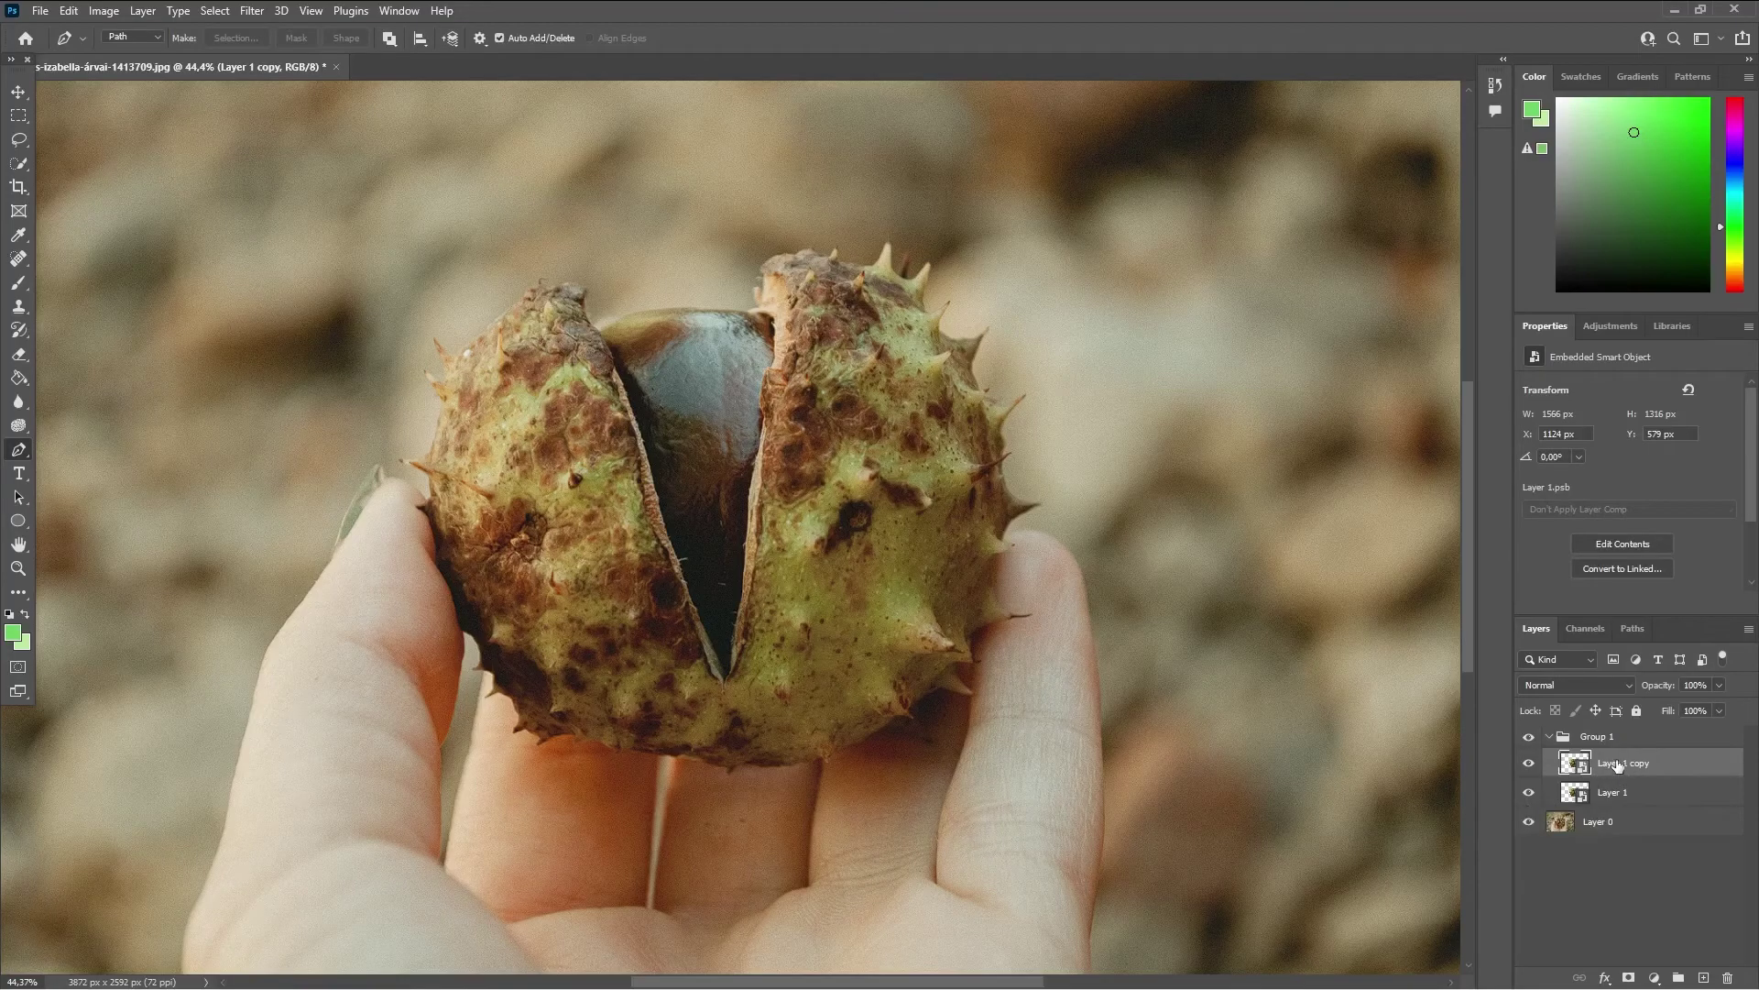
# Step: Apply a 5-pixel Gaussian Blur smart filter to Layer 1 copy
pyautogui.rightClick(1618, 765)
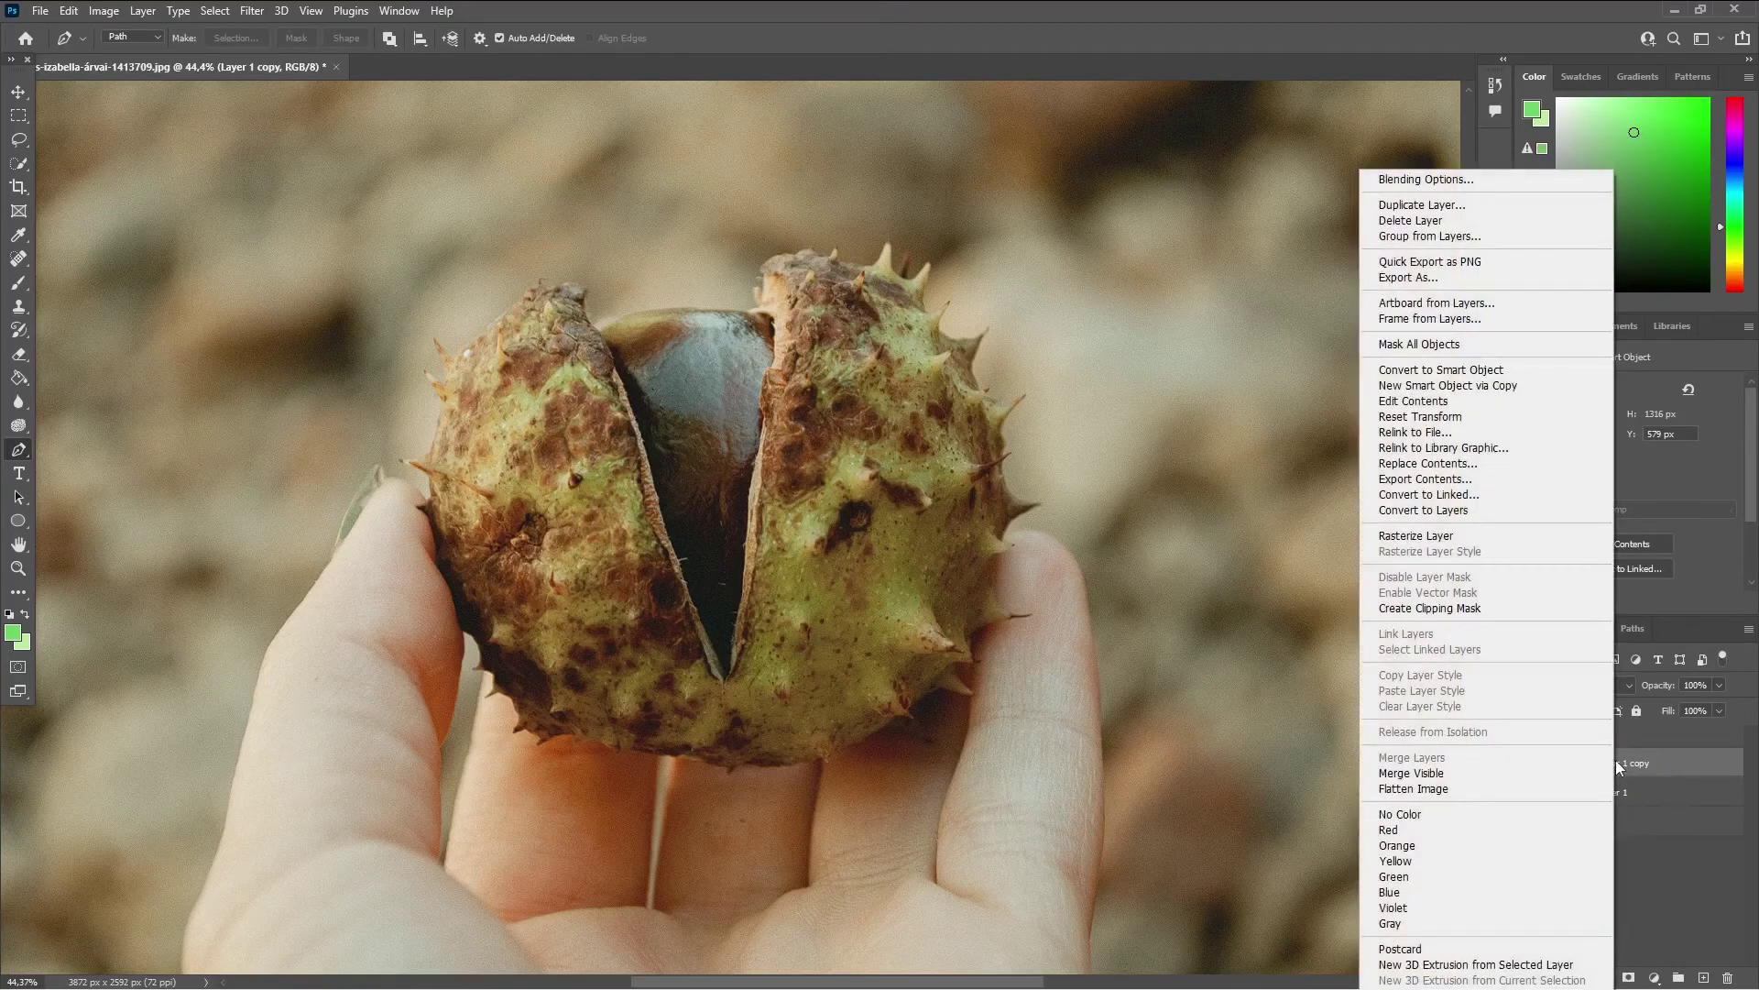
pyautogui.click(1632, 762)
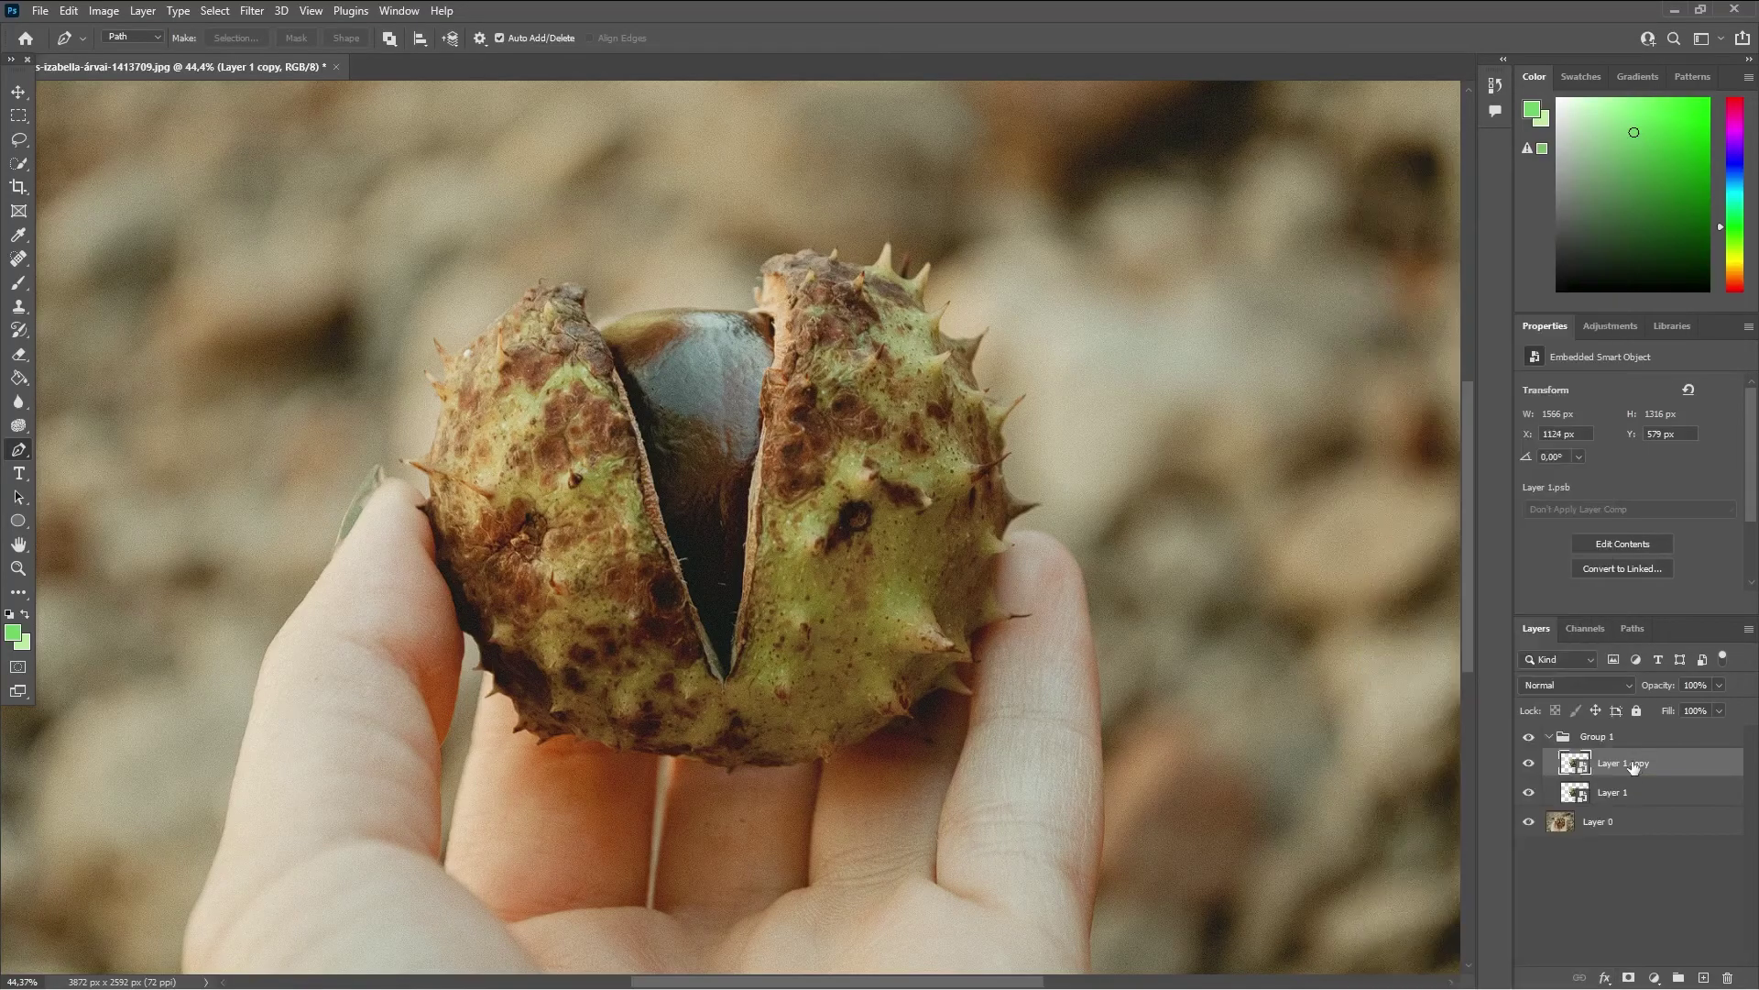
pyautogui.click(252, 12)
pyautogui.moveTo(352, 245)
pyautogui.click(539, 315)
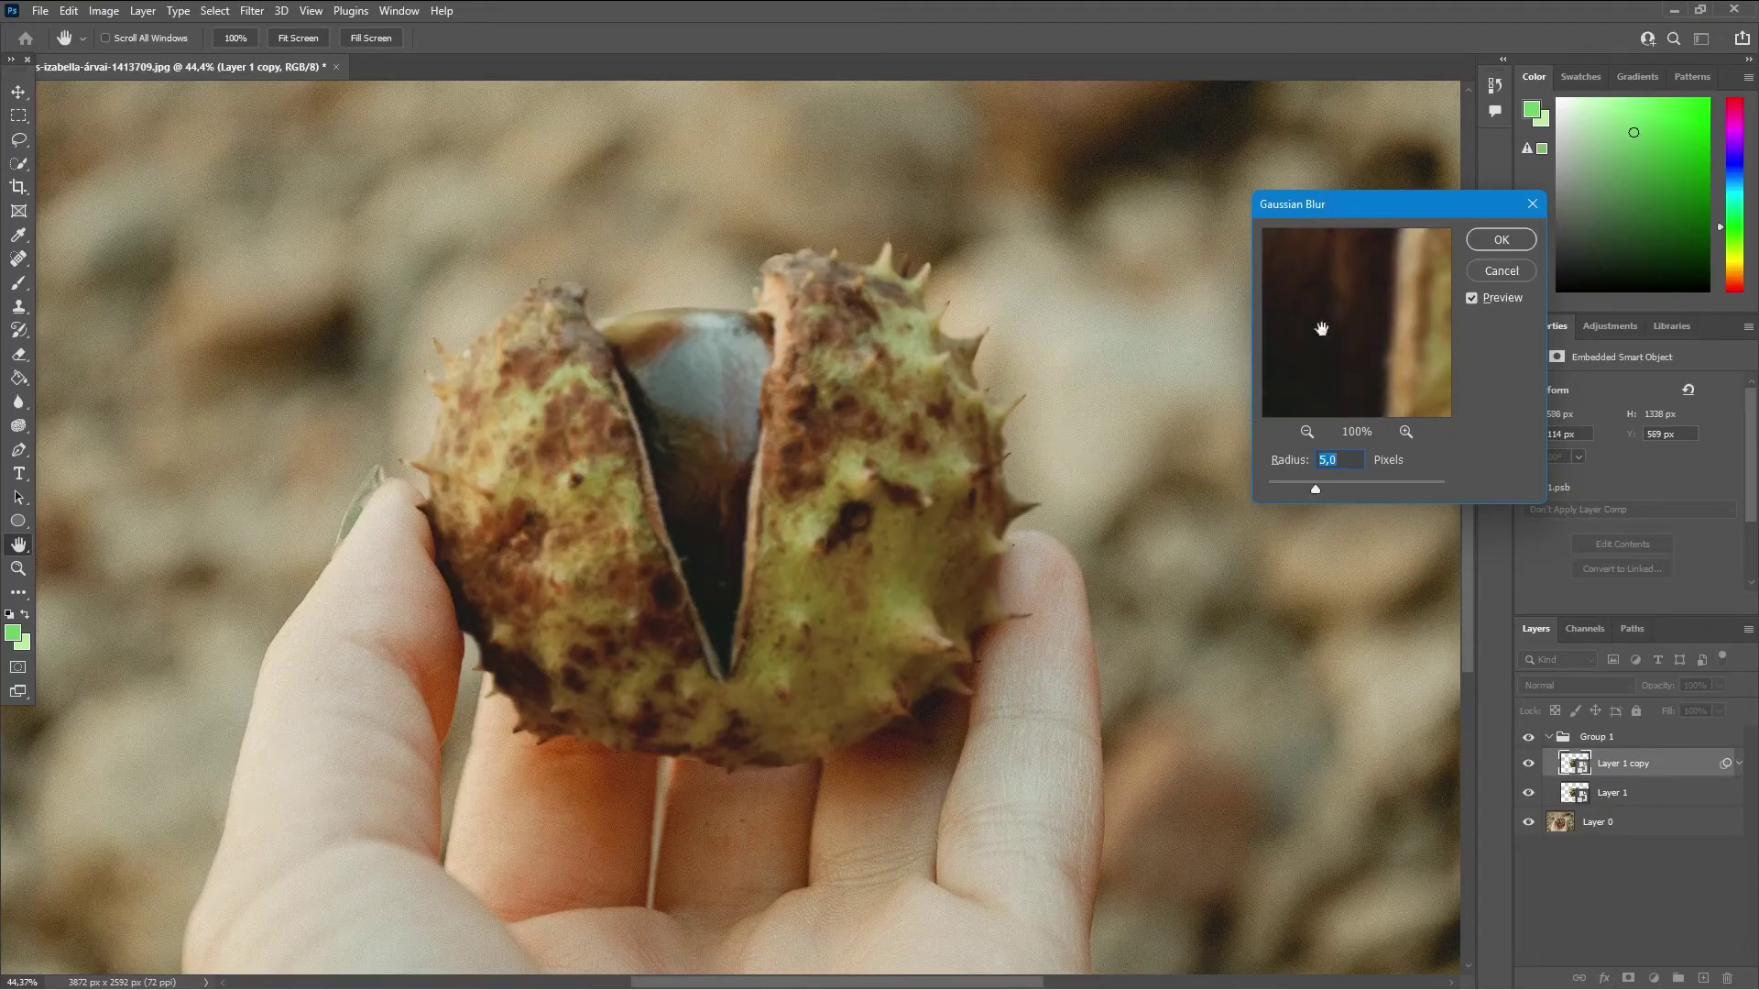
pyautogui.click(1507, 255)
pyautogui.hotkey('ctrl', '-')
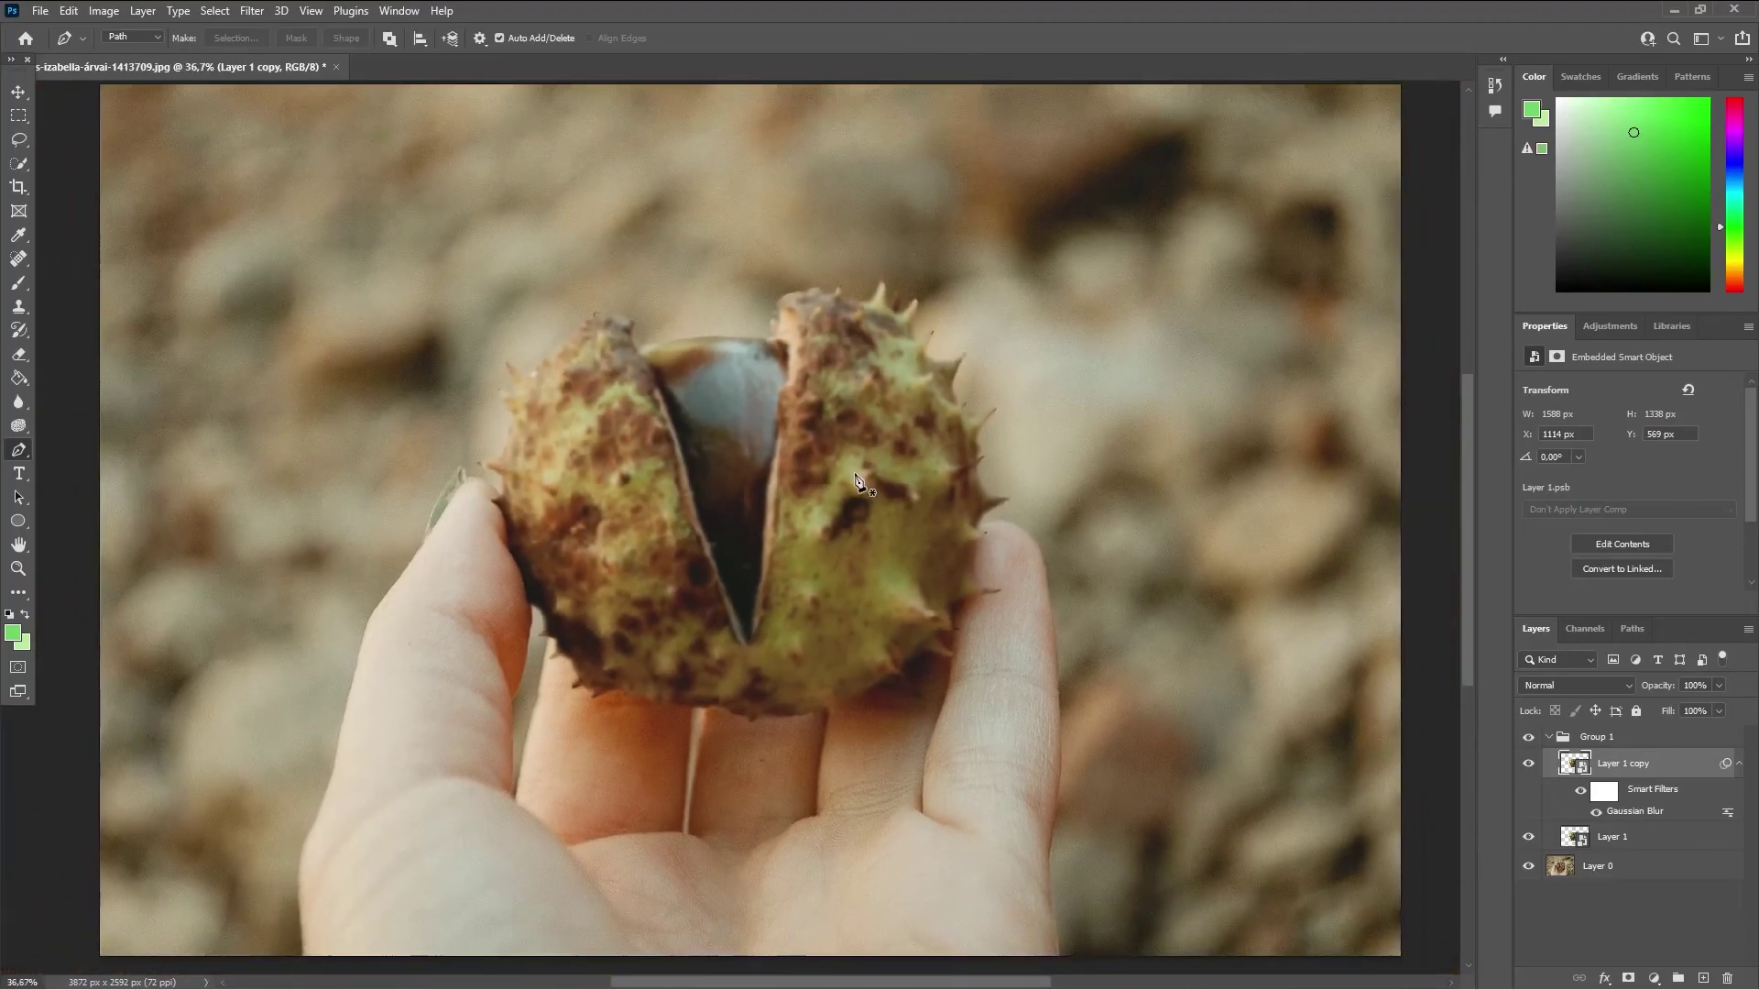
# Step: Set the blurred Layer 1 copy's blend mode to Screen
pyautogui.press('p')
pyautogui.keyDown('alt'); pyautogui.scroll(1, 859, 483); pyautogui.keyUp('alt')
pyautogui.click(1592, 689)
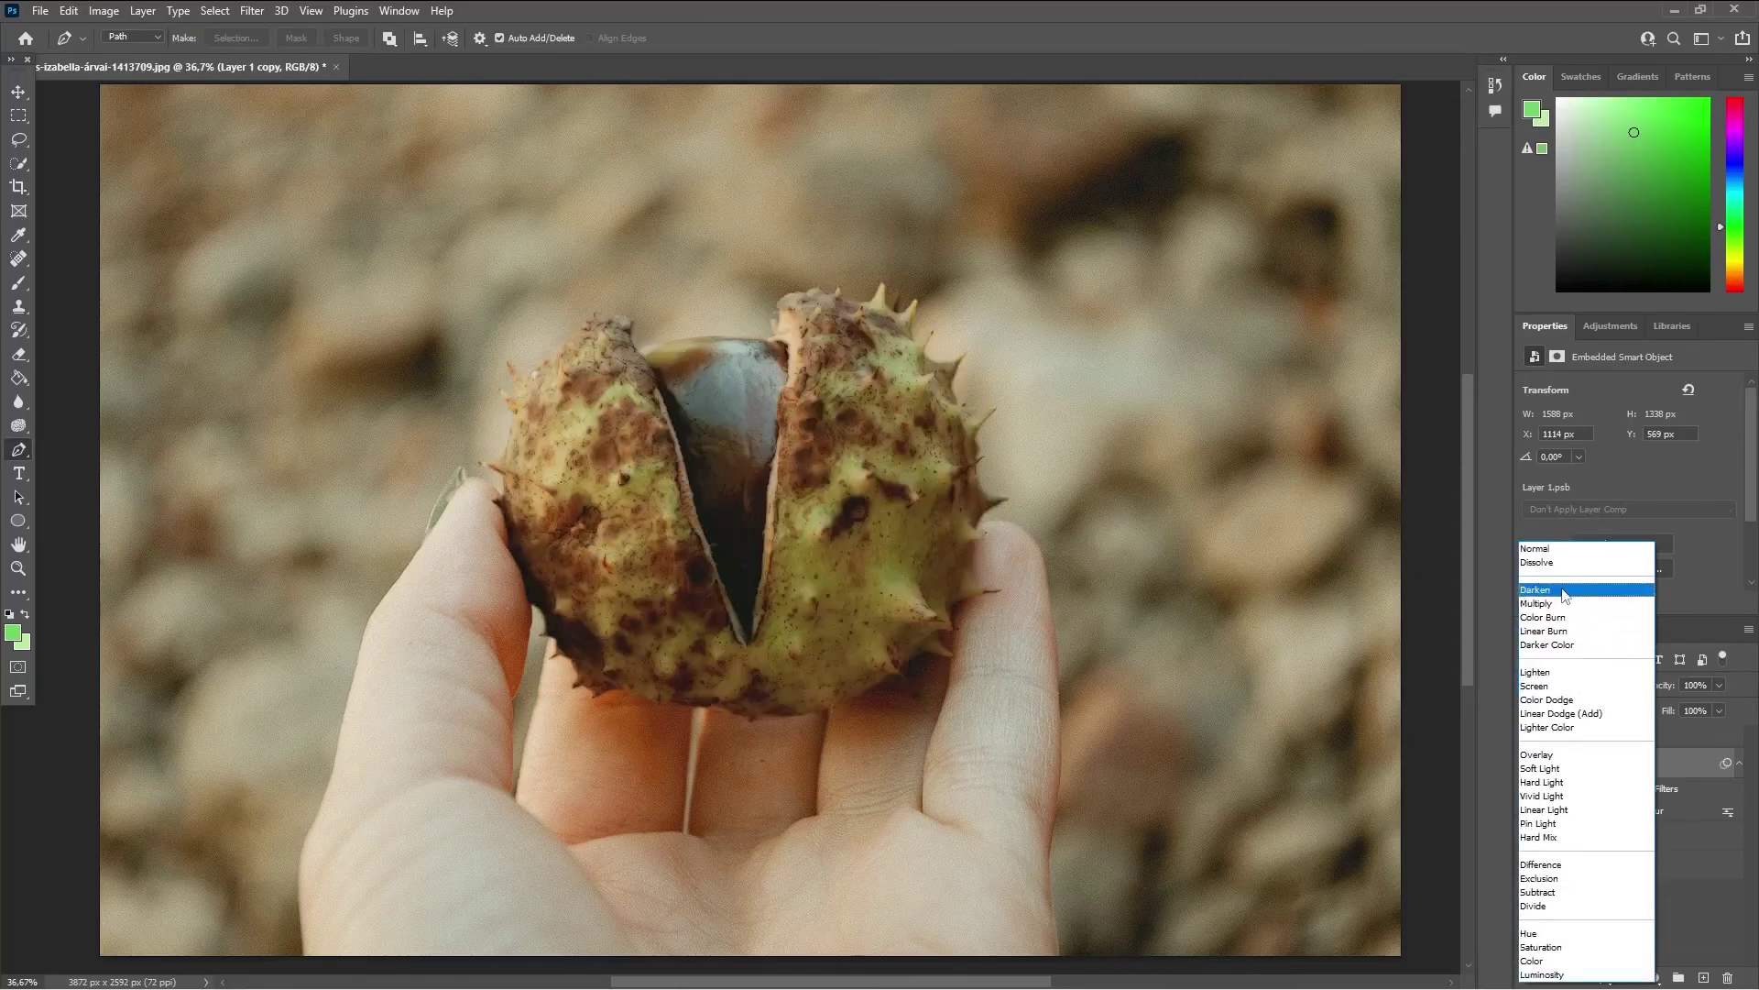
pyautogui.click(1555, 688)
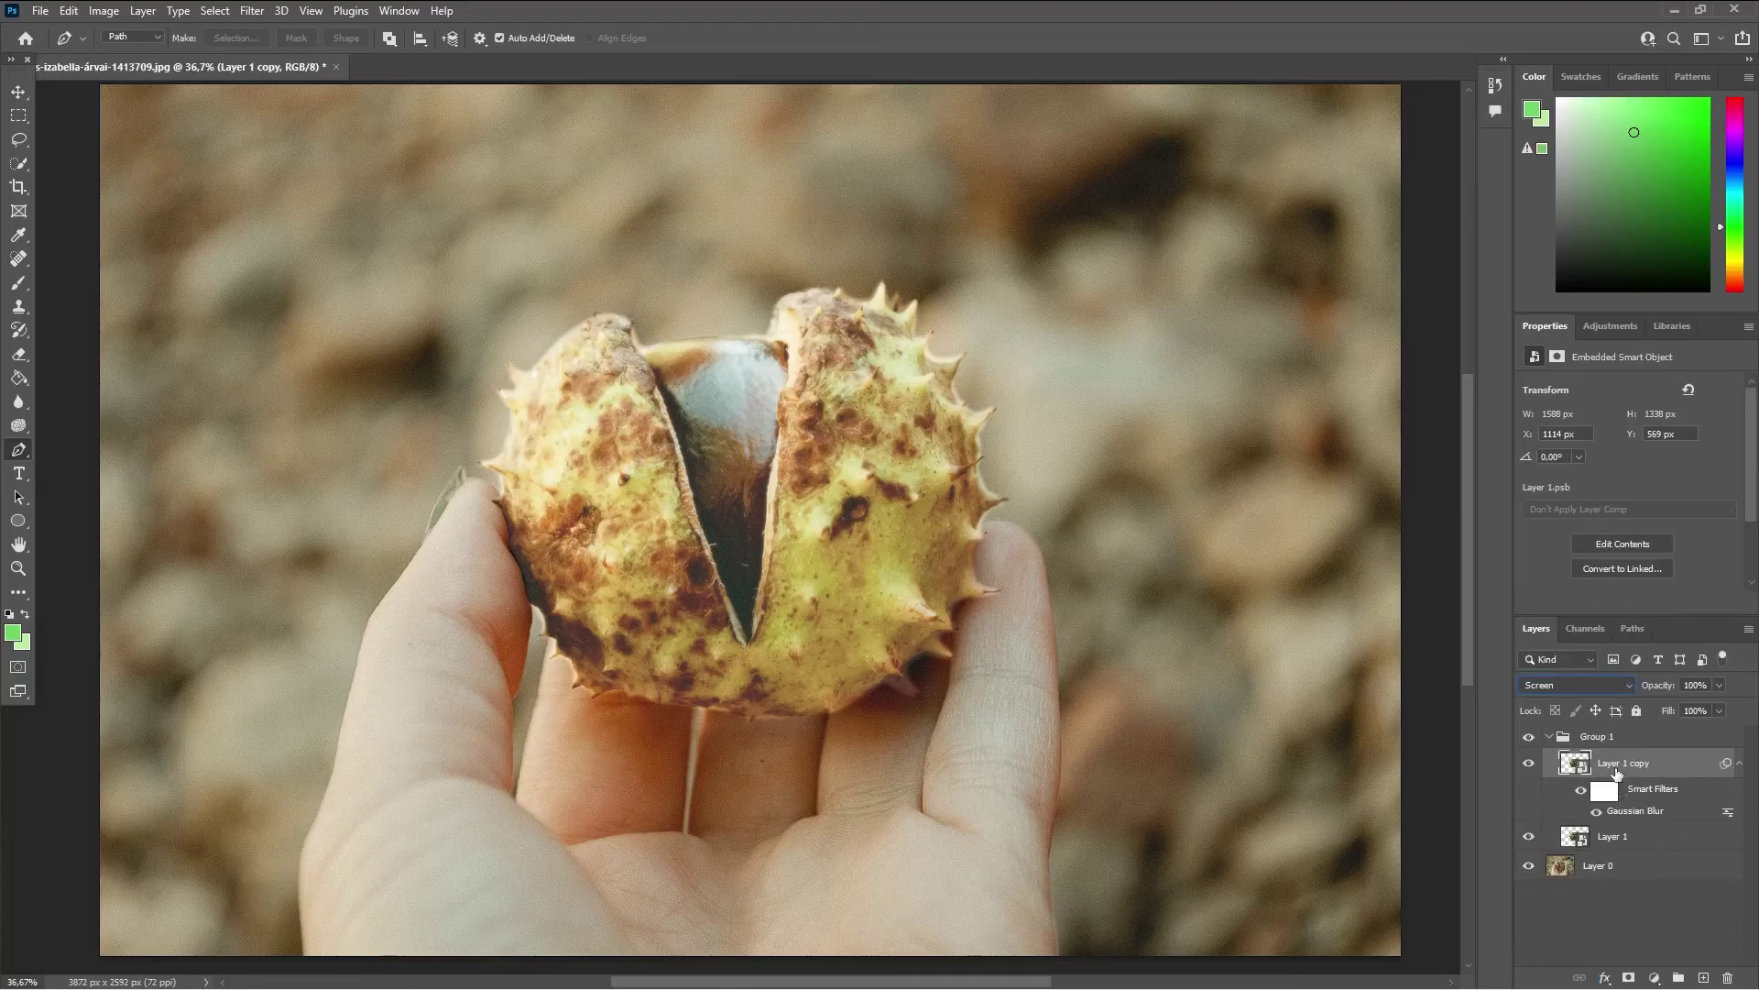
# Step: Duplicate the Screen layer twice, blurring copy 2 to about 150 px and copy 3 even more
pyautogui.hotkey('ctrl', 'j')
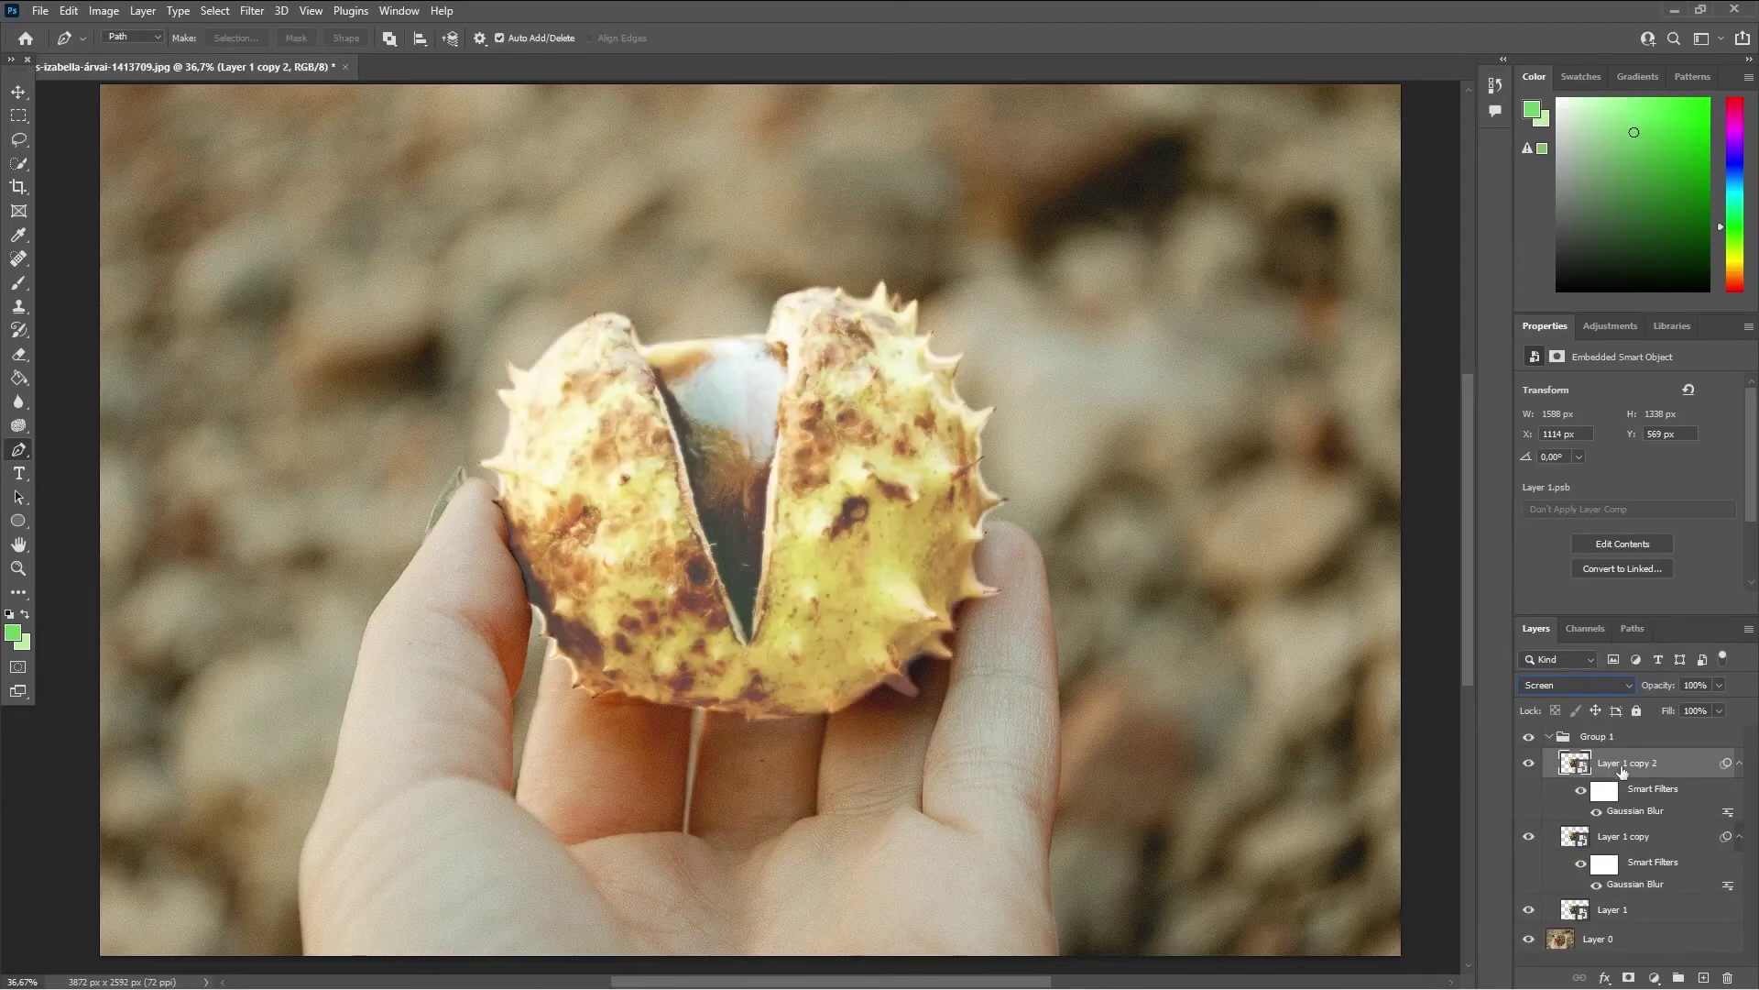
pyautogui.doubleClick(1640, 811)
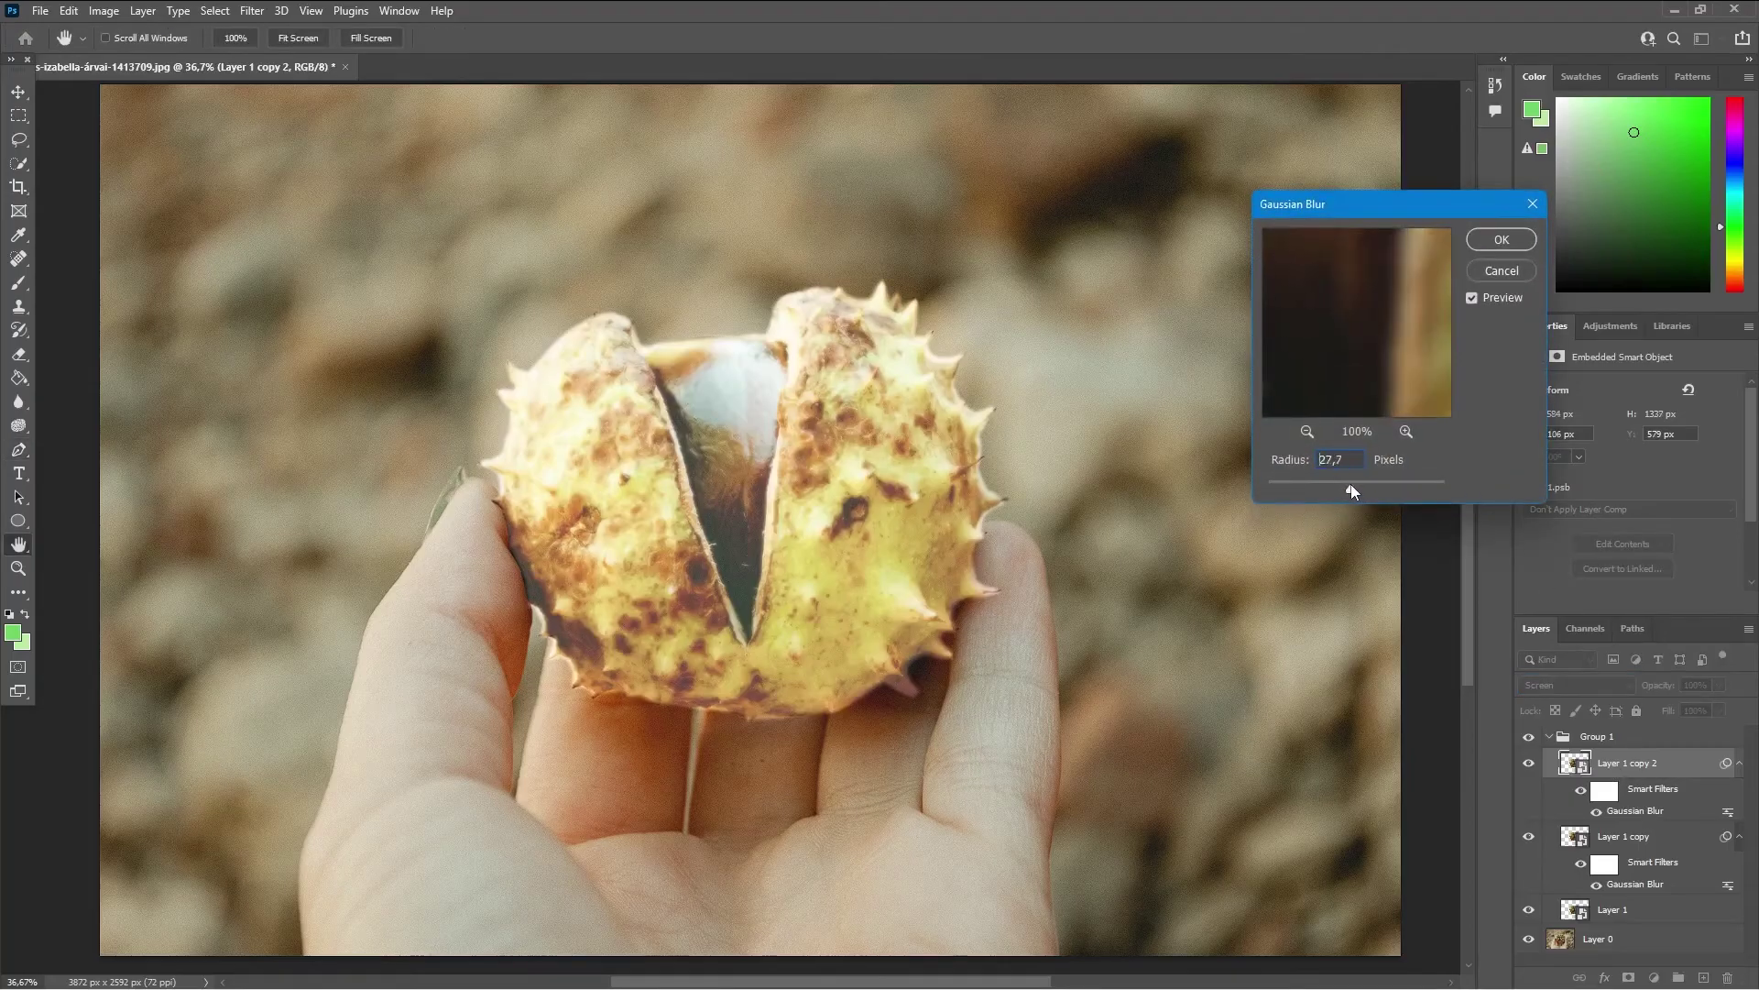
pyautogui.moveTo(1370, 492); pyautogui.dragTo(1398, 488)
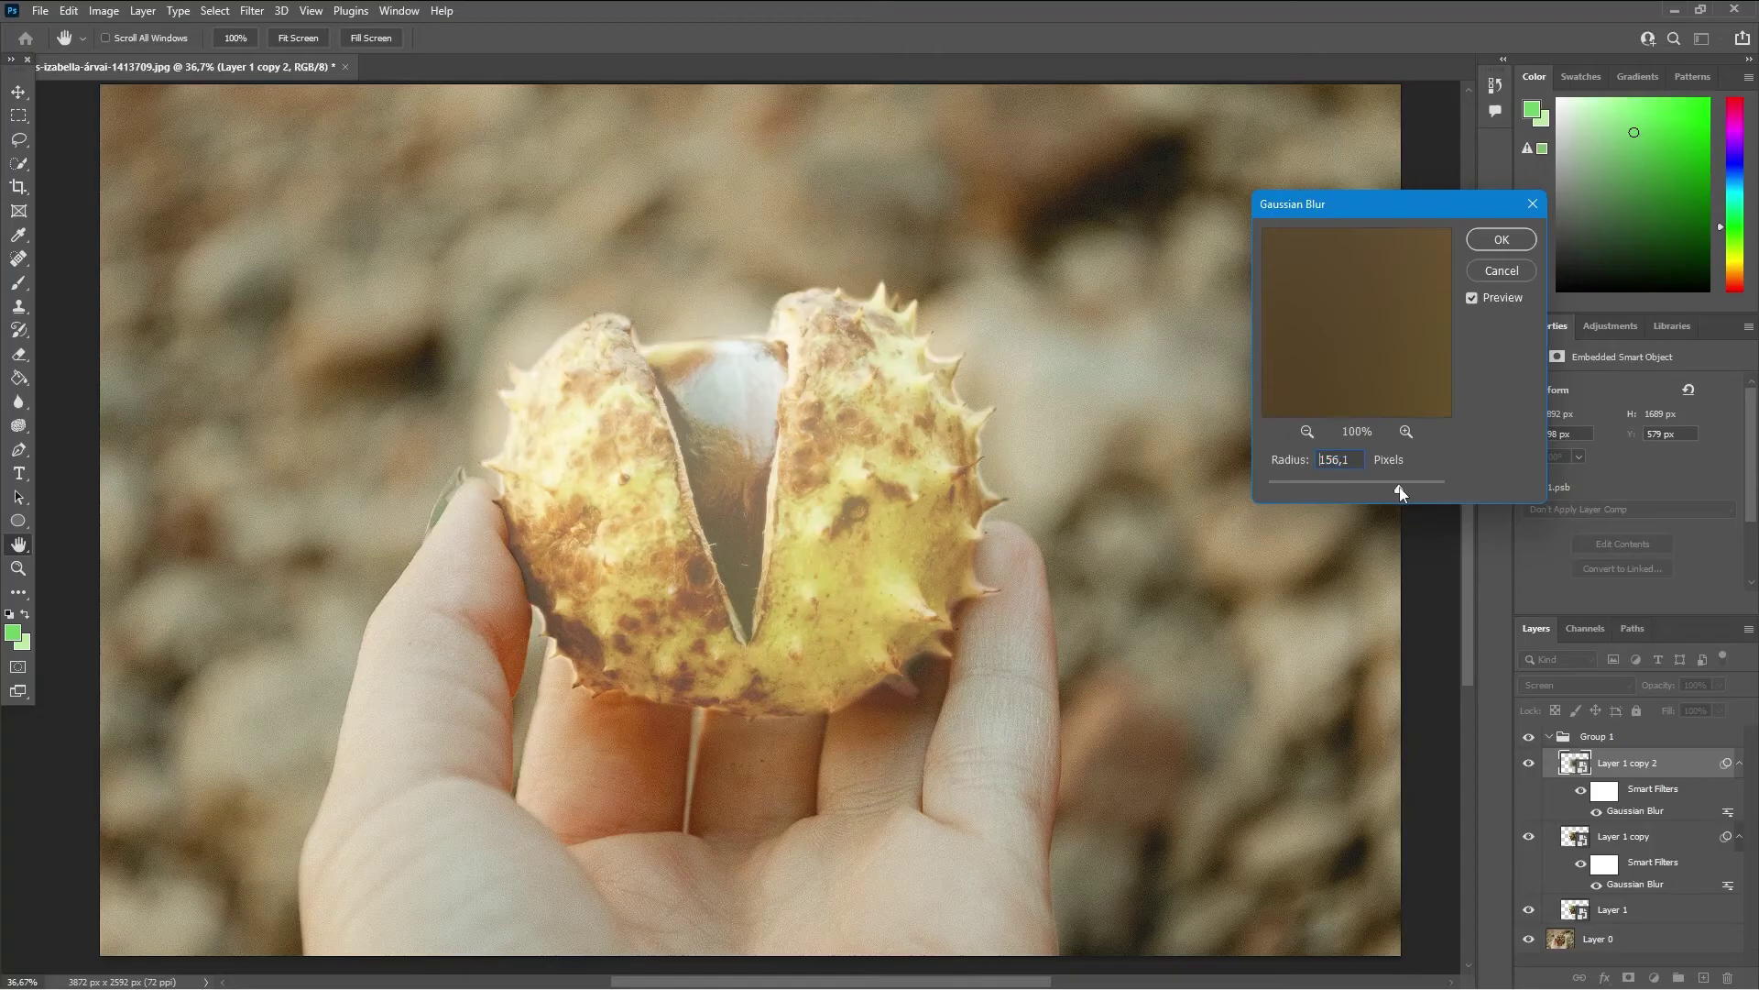
pyautogui.click(1493, 239)
pyautogui.hotkey('ctrl', 'j')
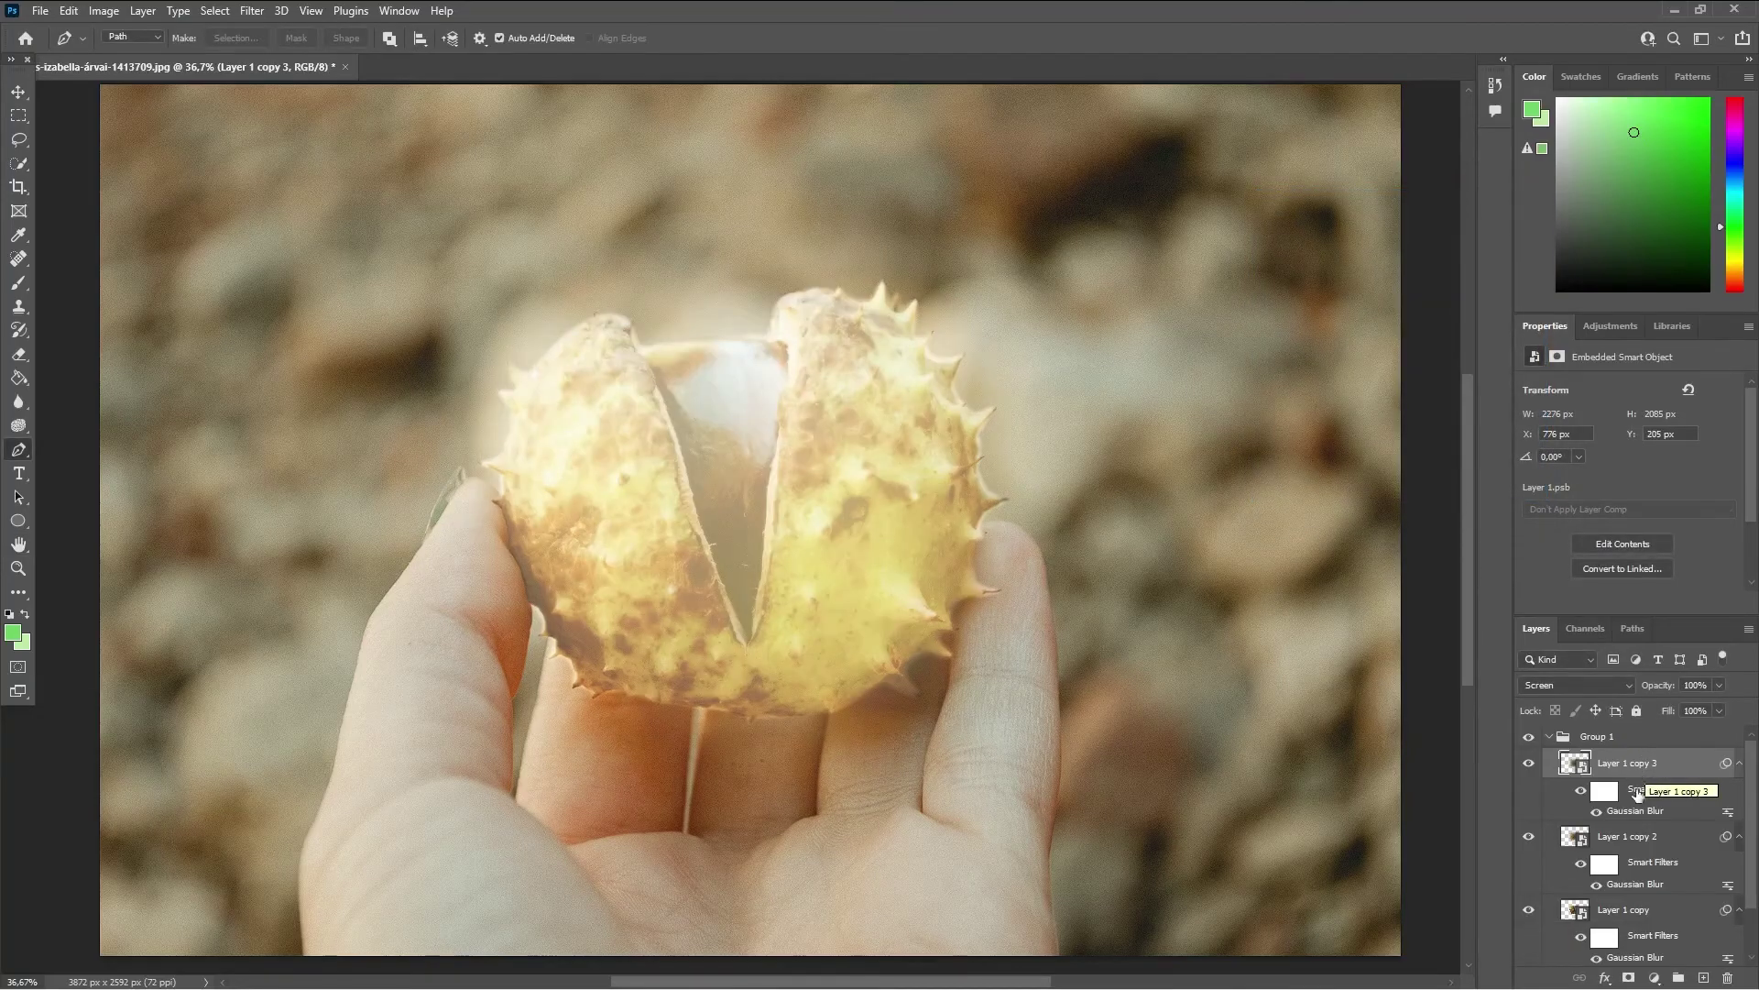
pyautogui.doubleClick(1647, 811)
pyautogui.moveTo(1426, 498); pyautogui.dragTo(1421, 491)
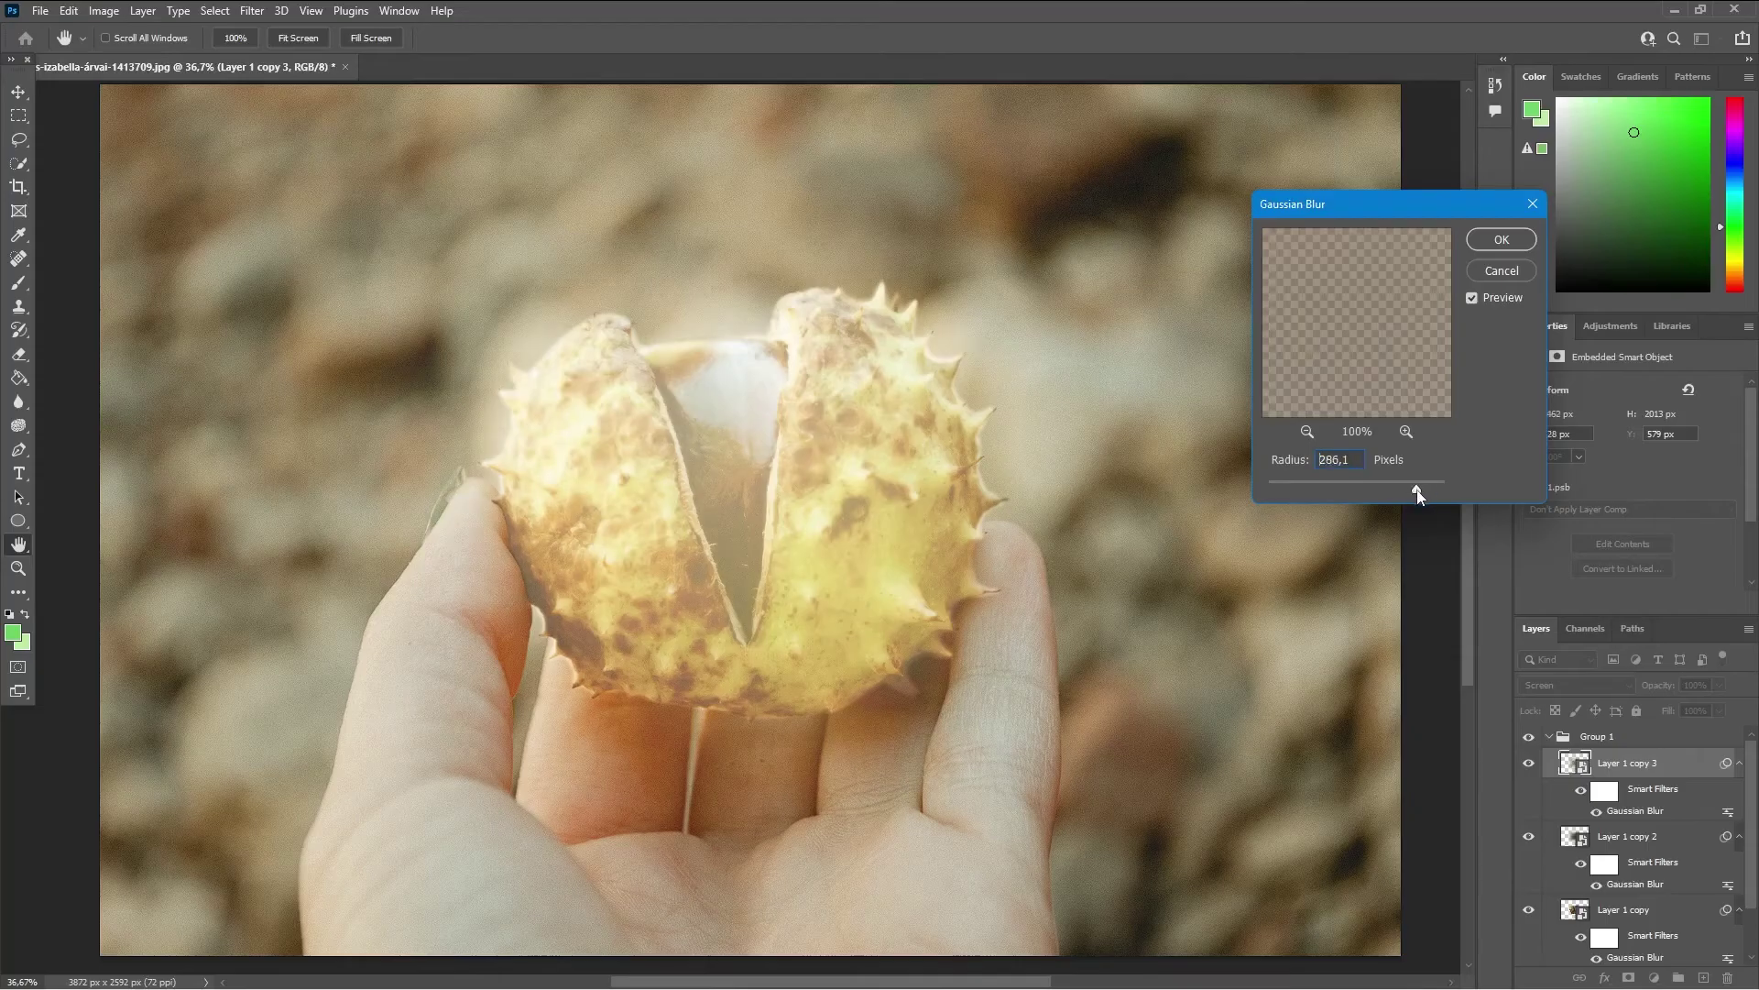
pyautogui.write('300')
pyautogui.press('Return')
# Step: Duplicate once more as Layer 1 copy 4 with a 500-pixel Gaussian Blur radius
pyautogui.hotkey('ctrl', 'j')
pyautogui.doubleClick(1635, 811)
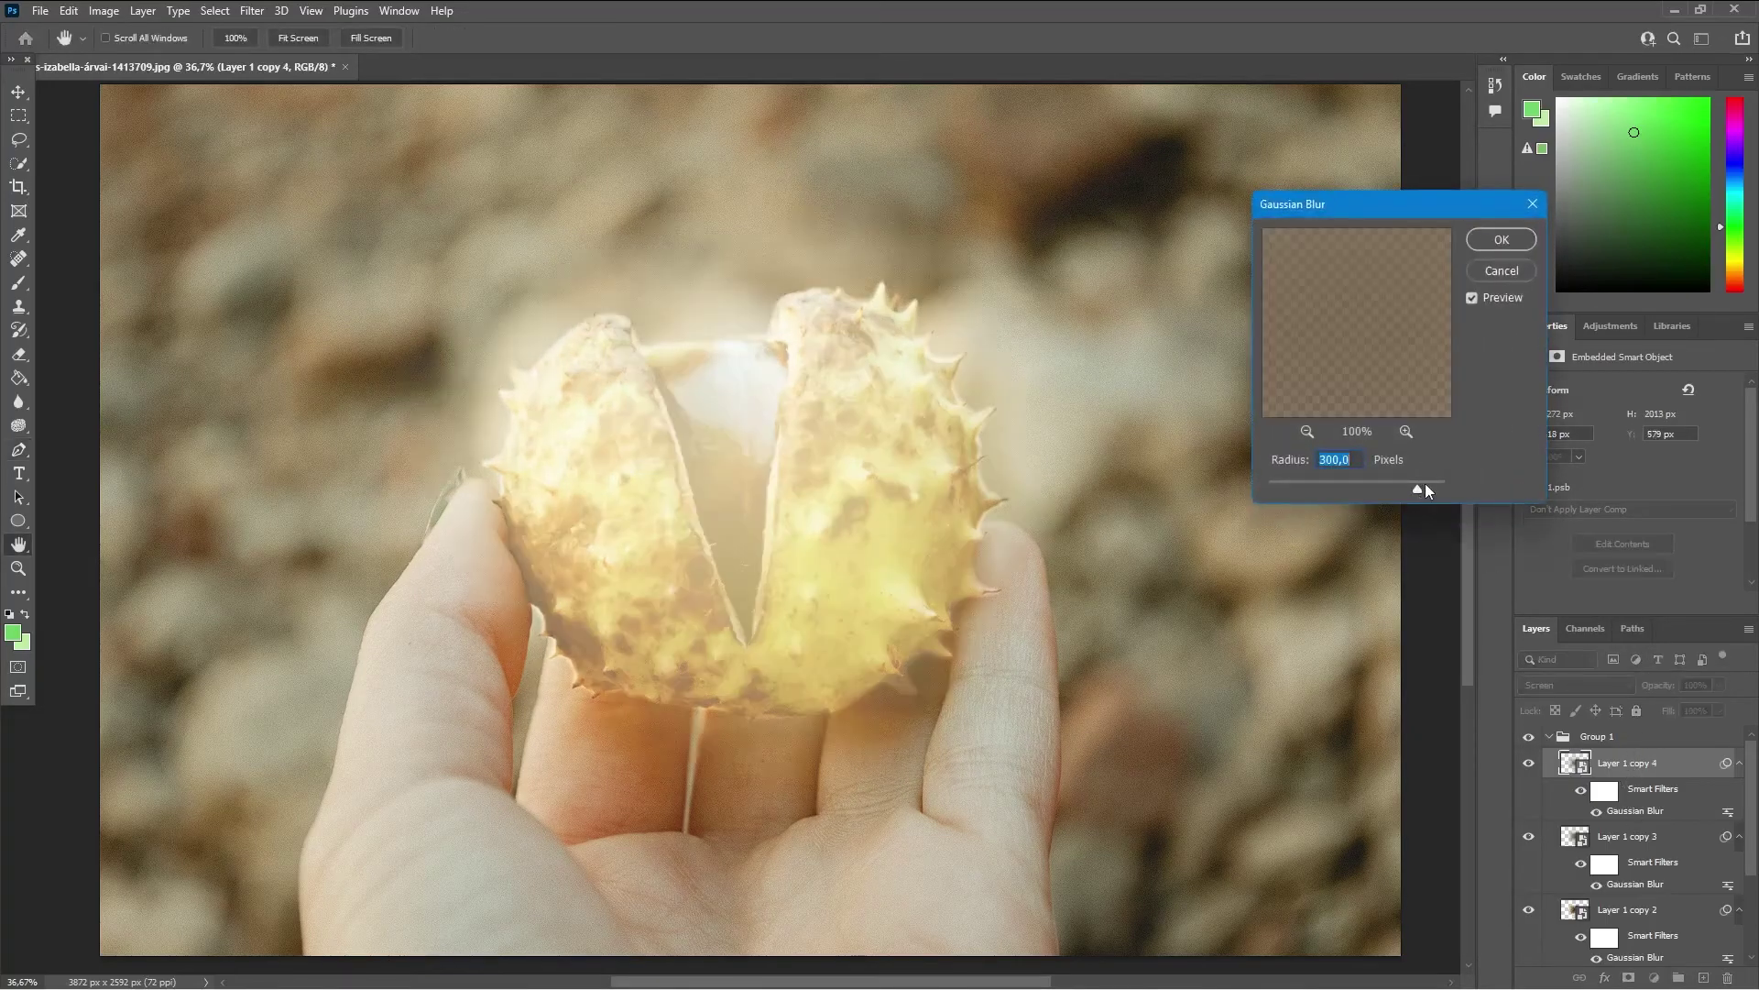
pyautogui.write('500')
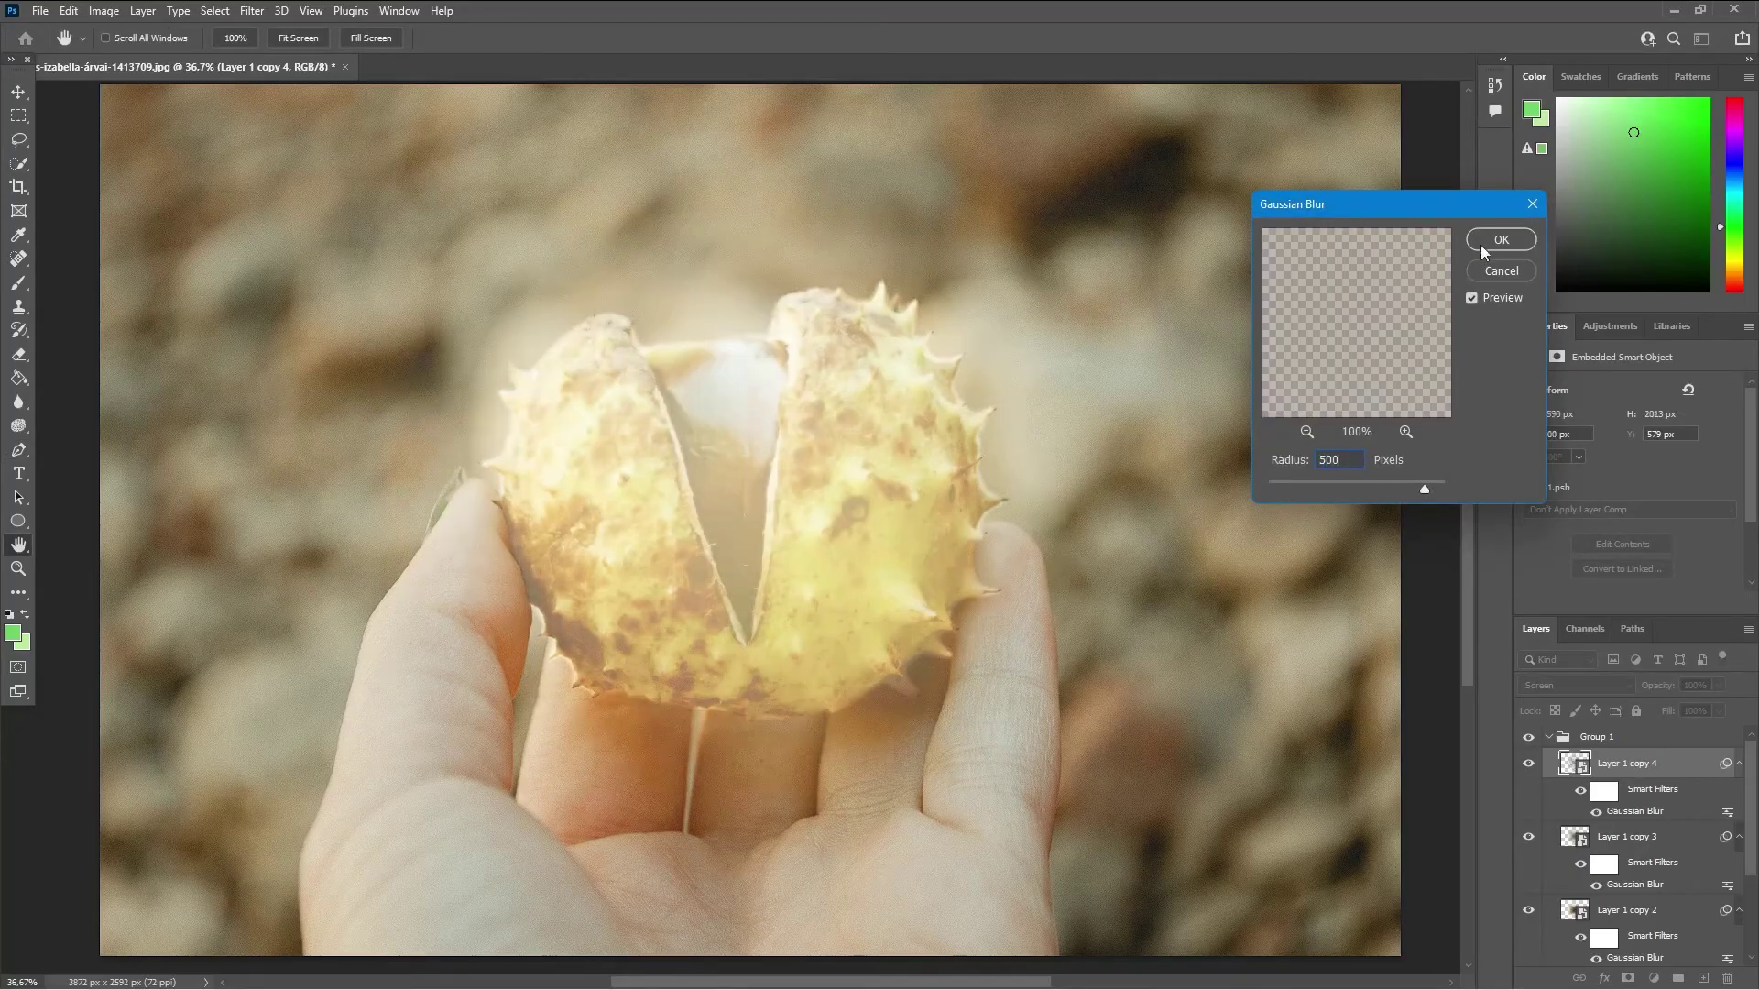
pyautogui.click(1484, 241)
pyautogui.press('p')
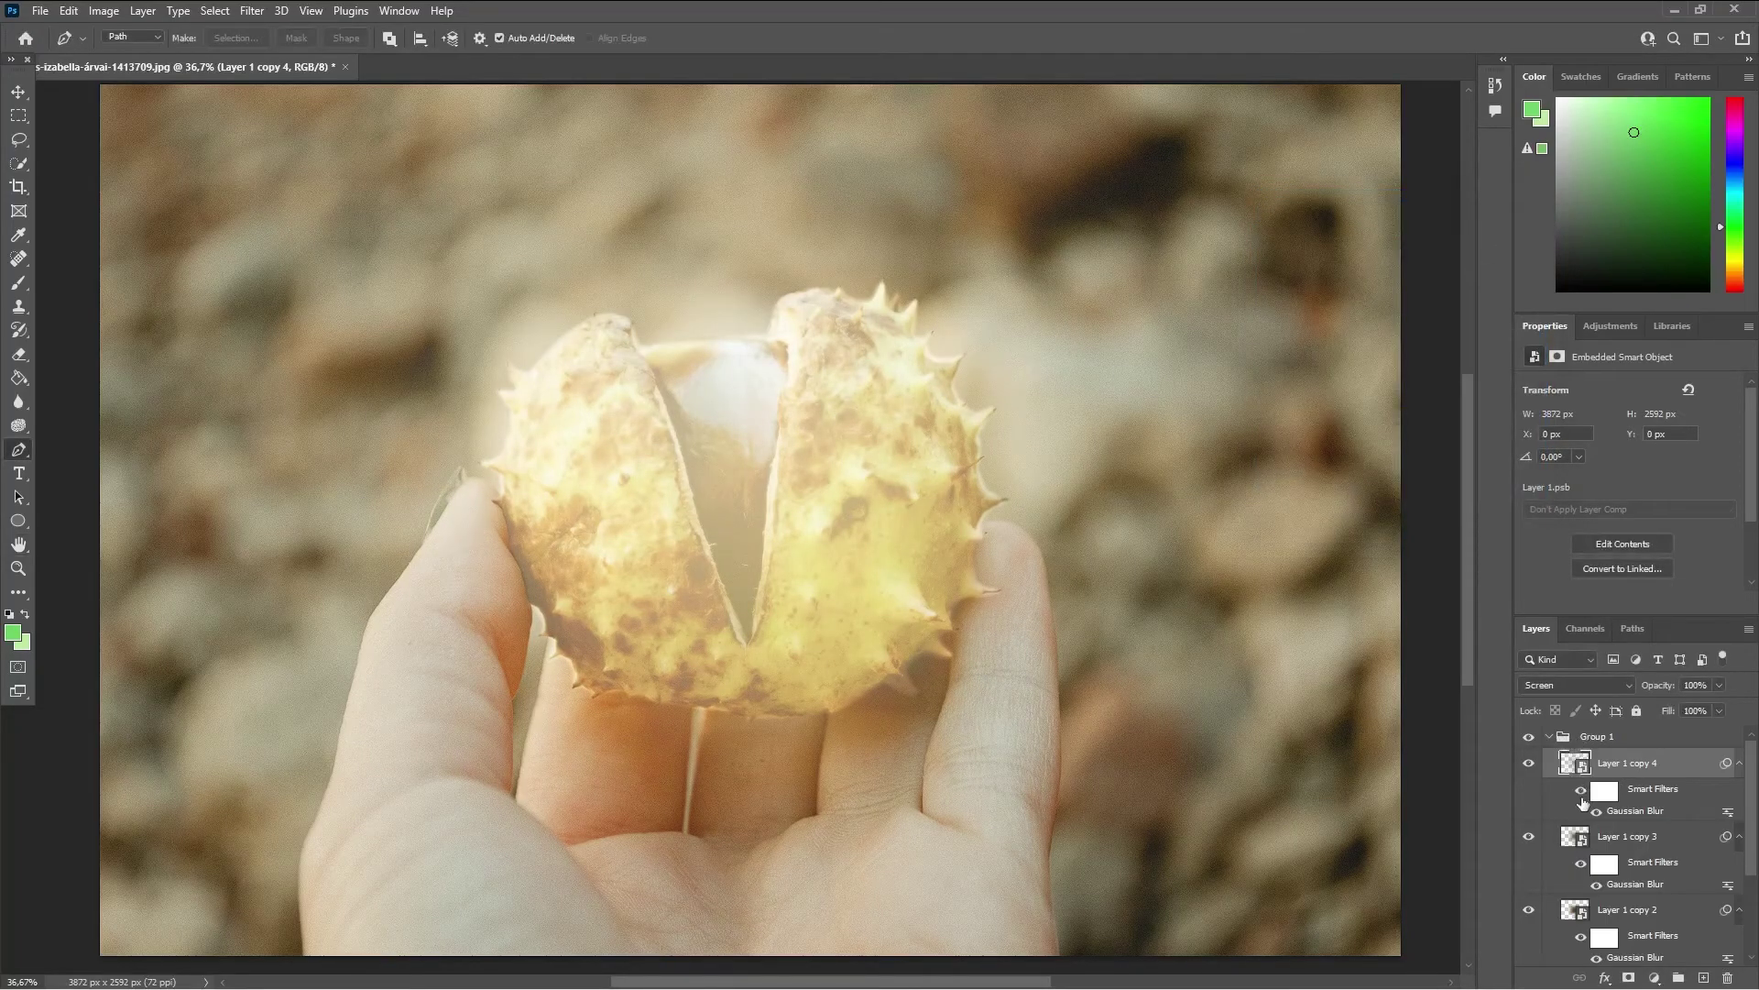
pyautogui.click(1549, 736)
# Step: Add a colorized Hue/Saturation adjustment layer clipped to Group 1
pyautogui.click(1552, 736)
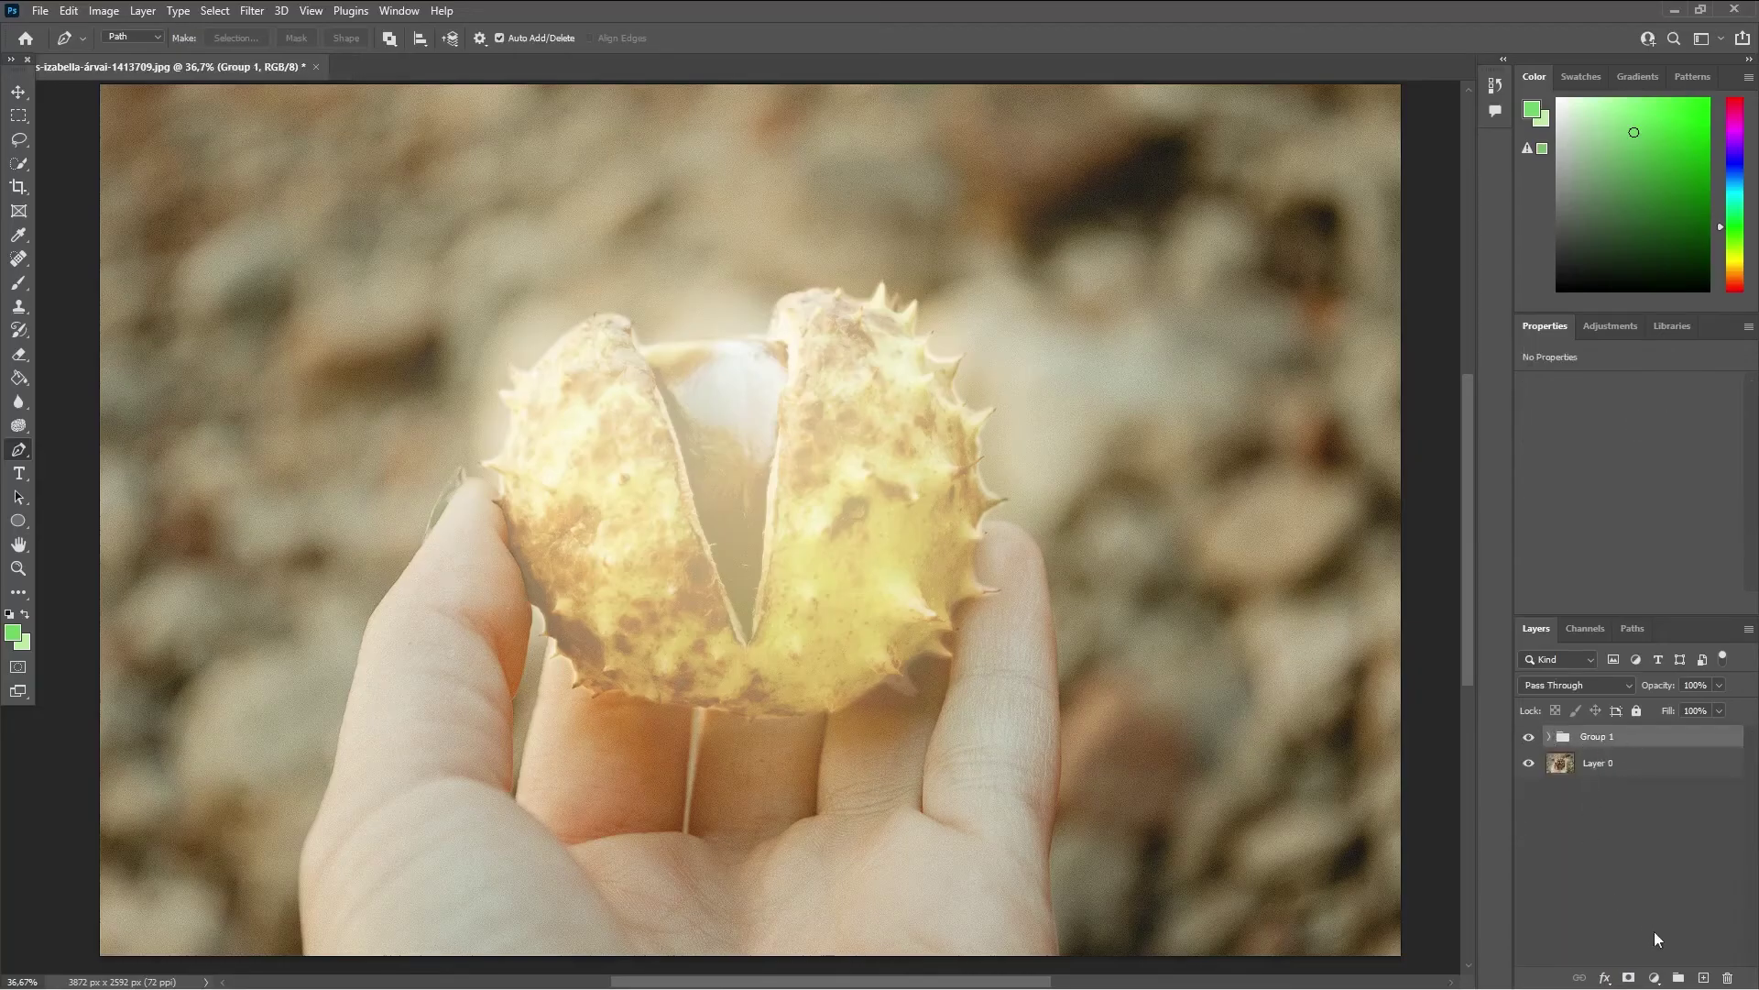
pyautogui.click(1654, 978)
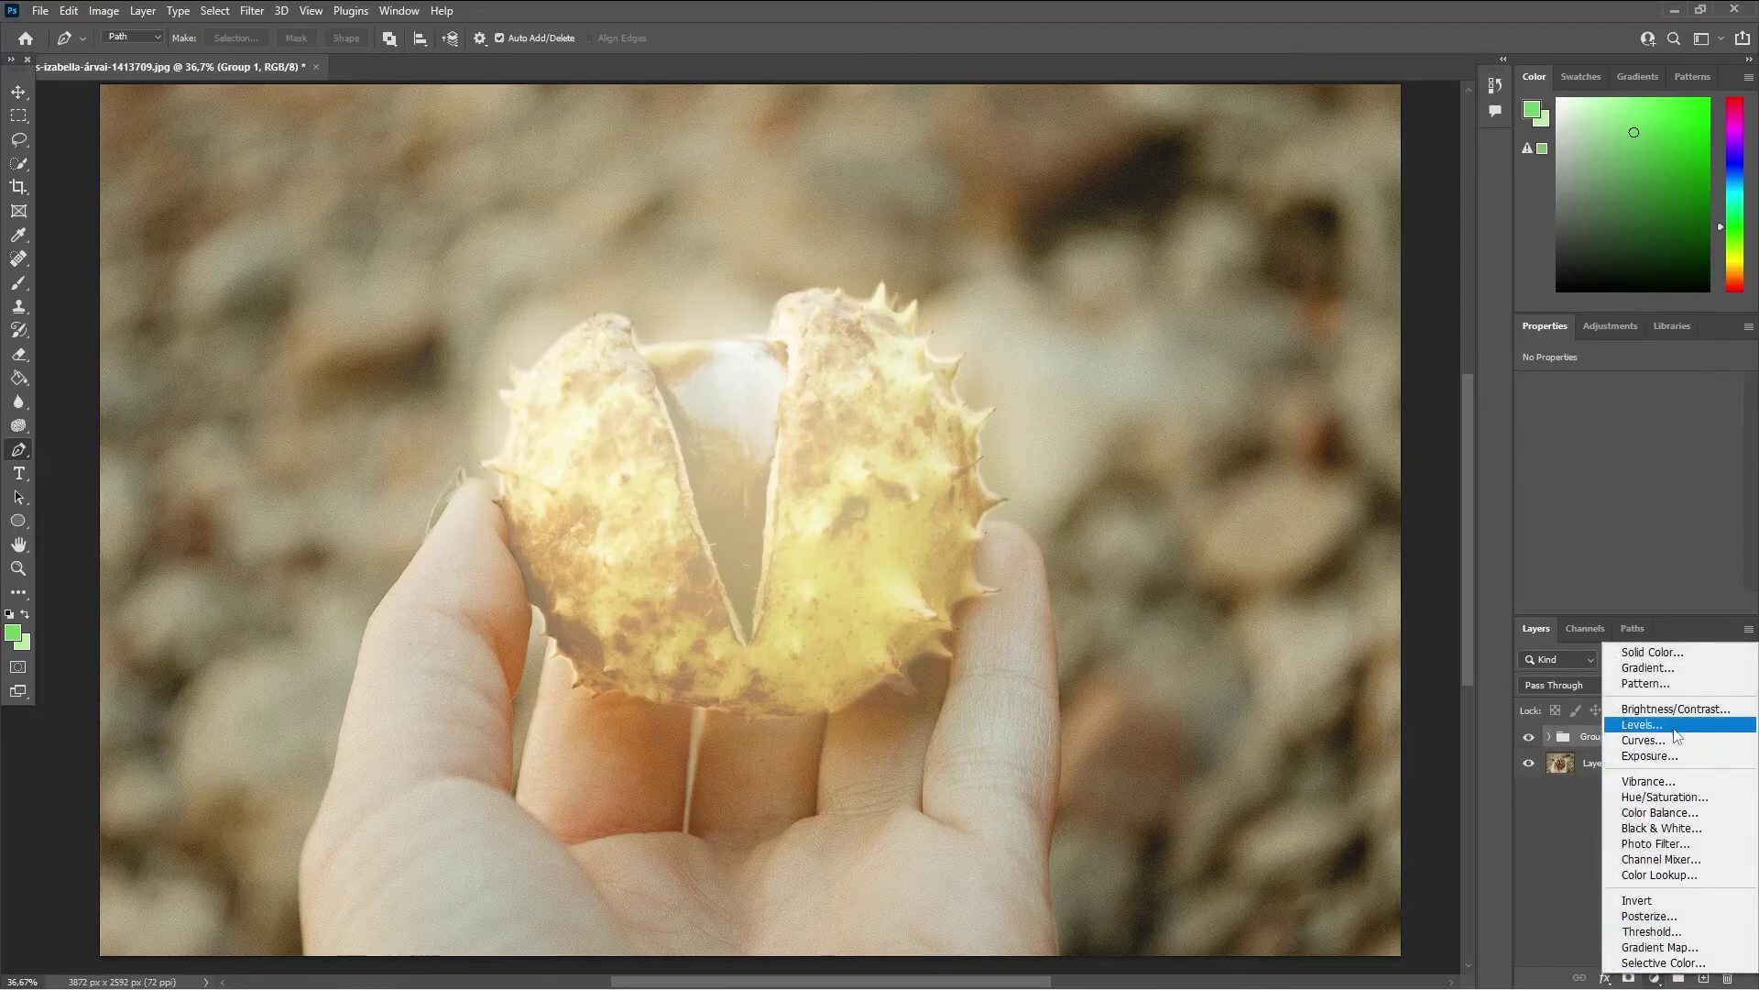
pyautogui.click(1672, 797)
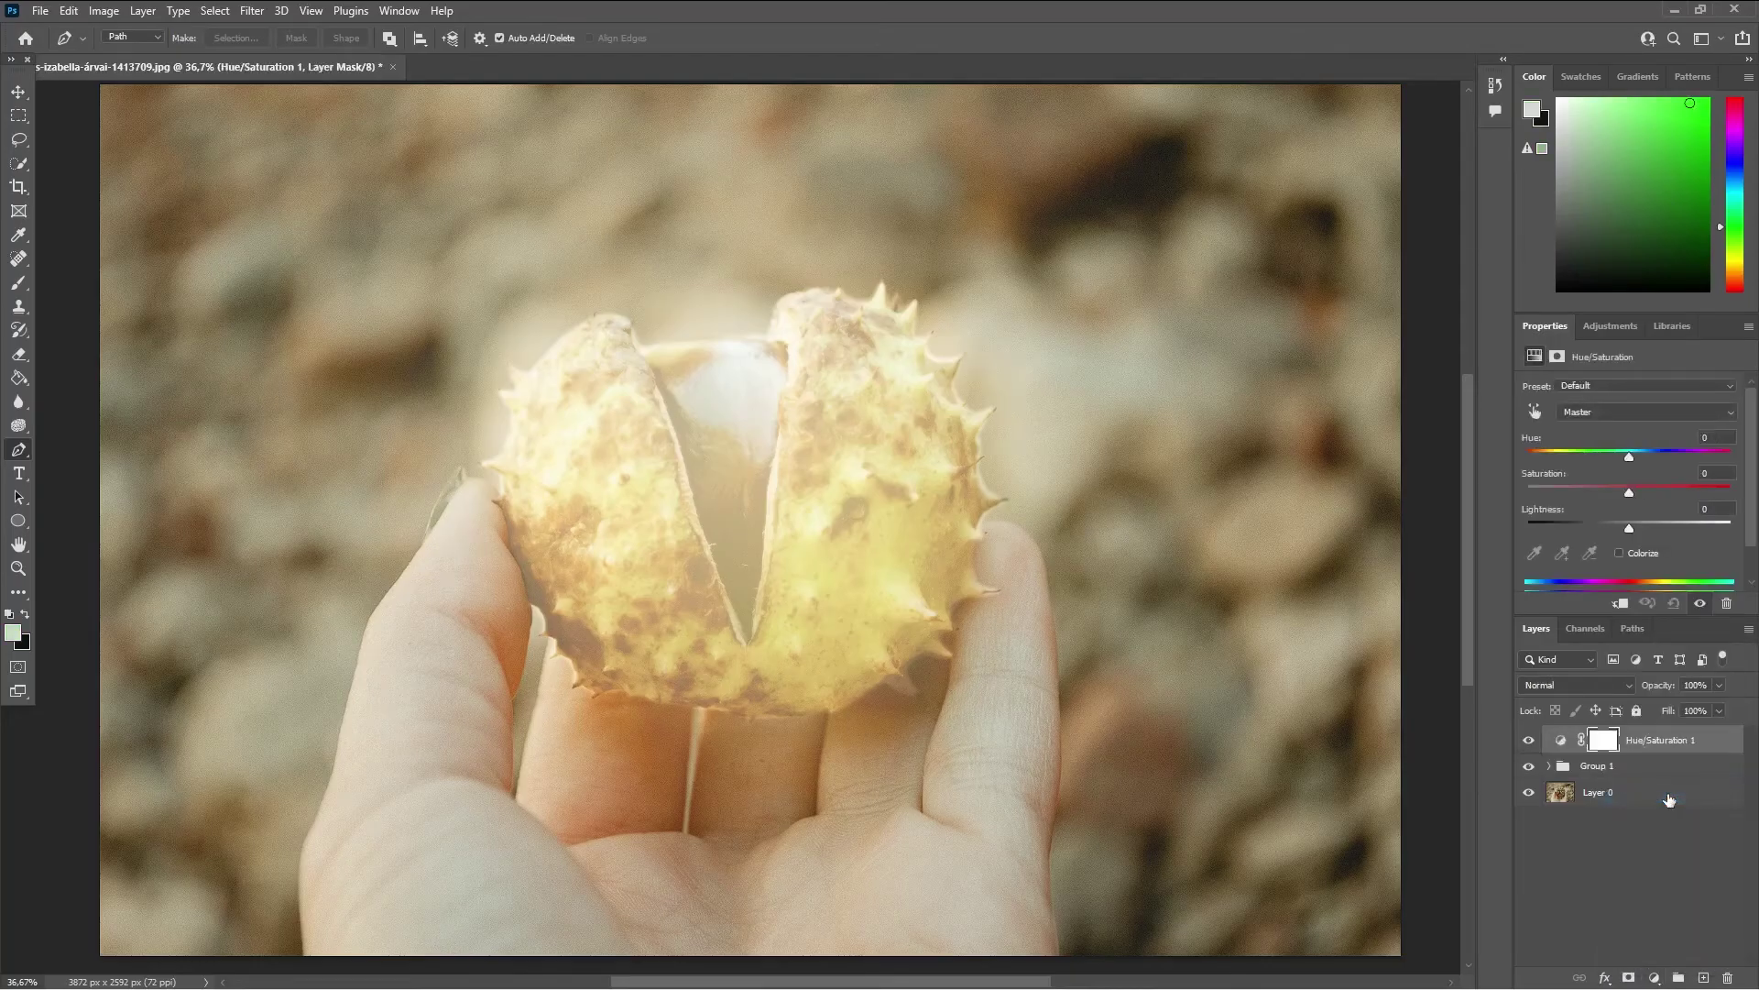
pyautogui.click(1620, 553)
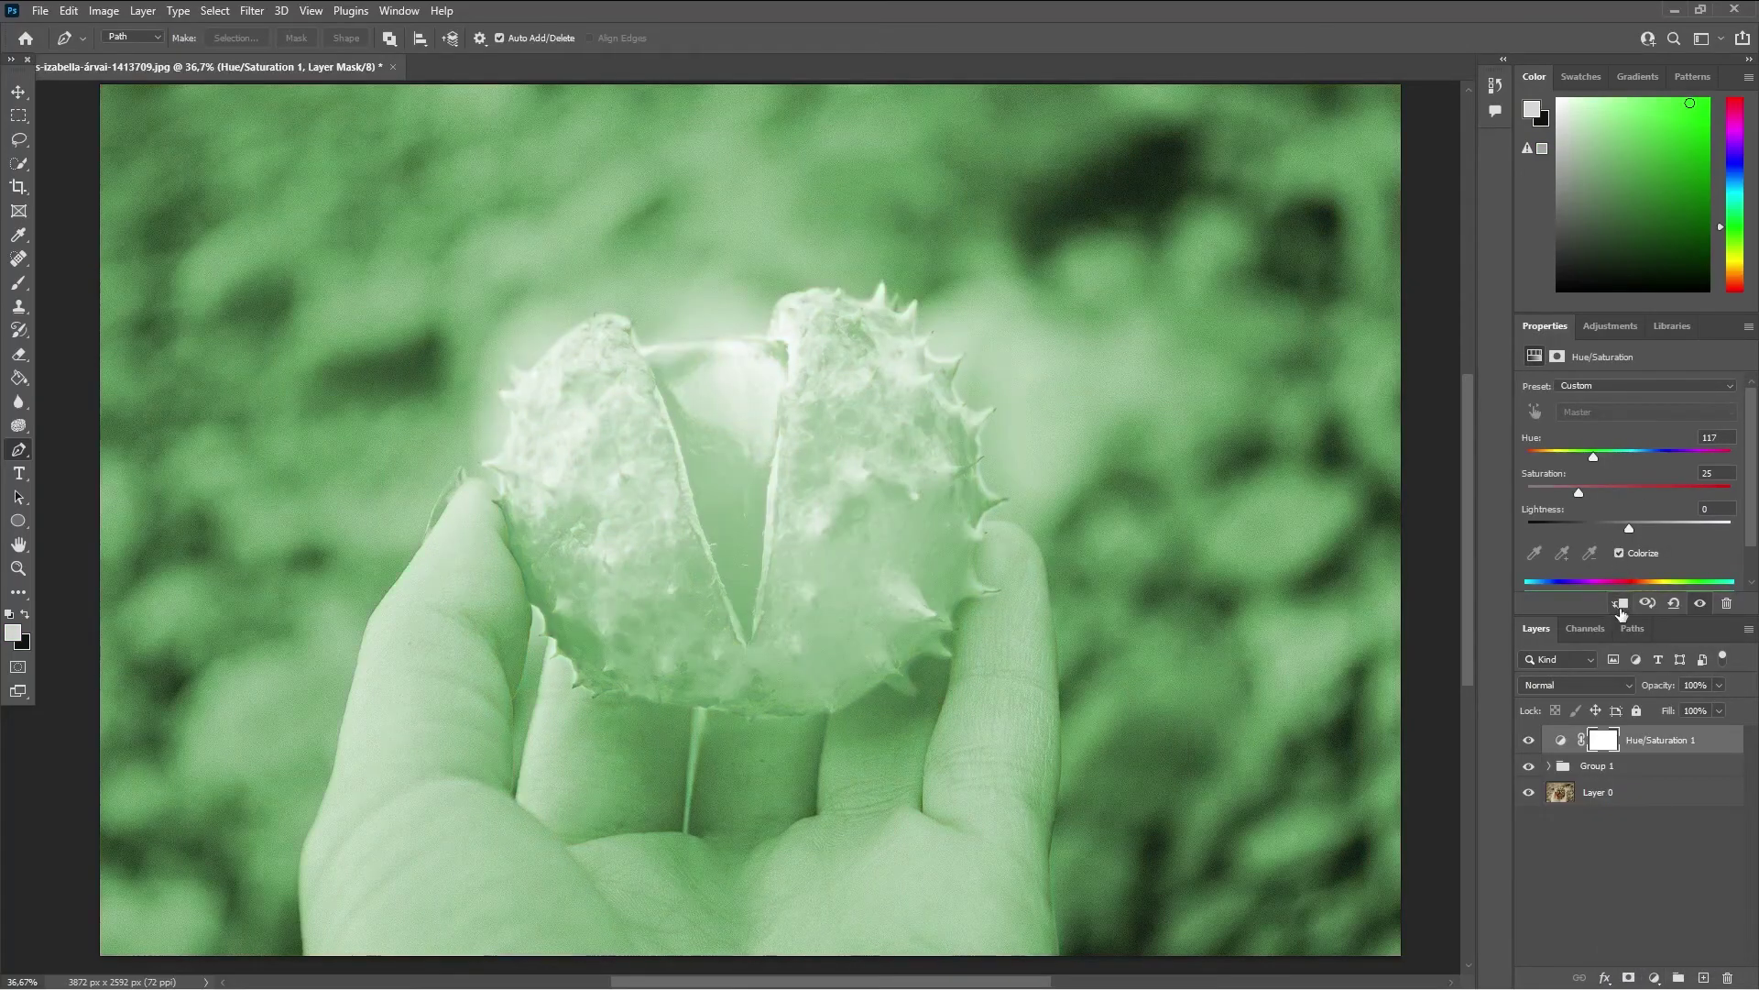
pyautogui.click(1619, 603)
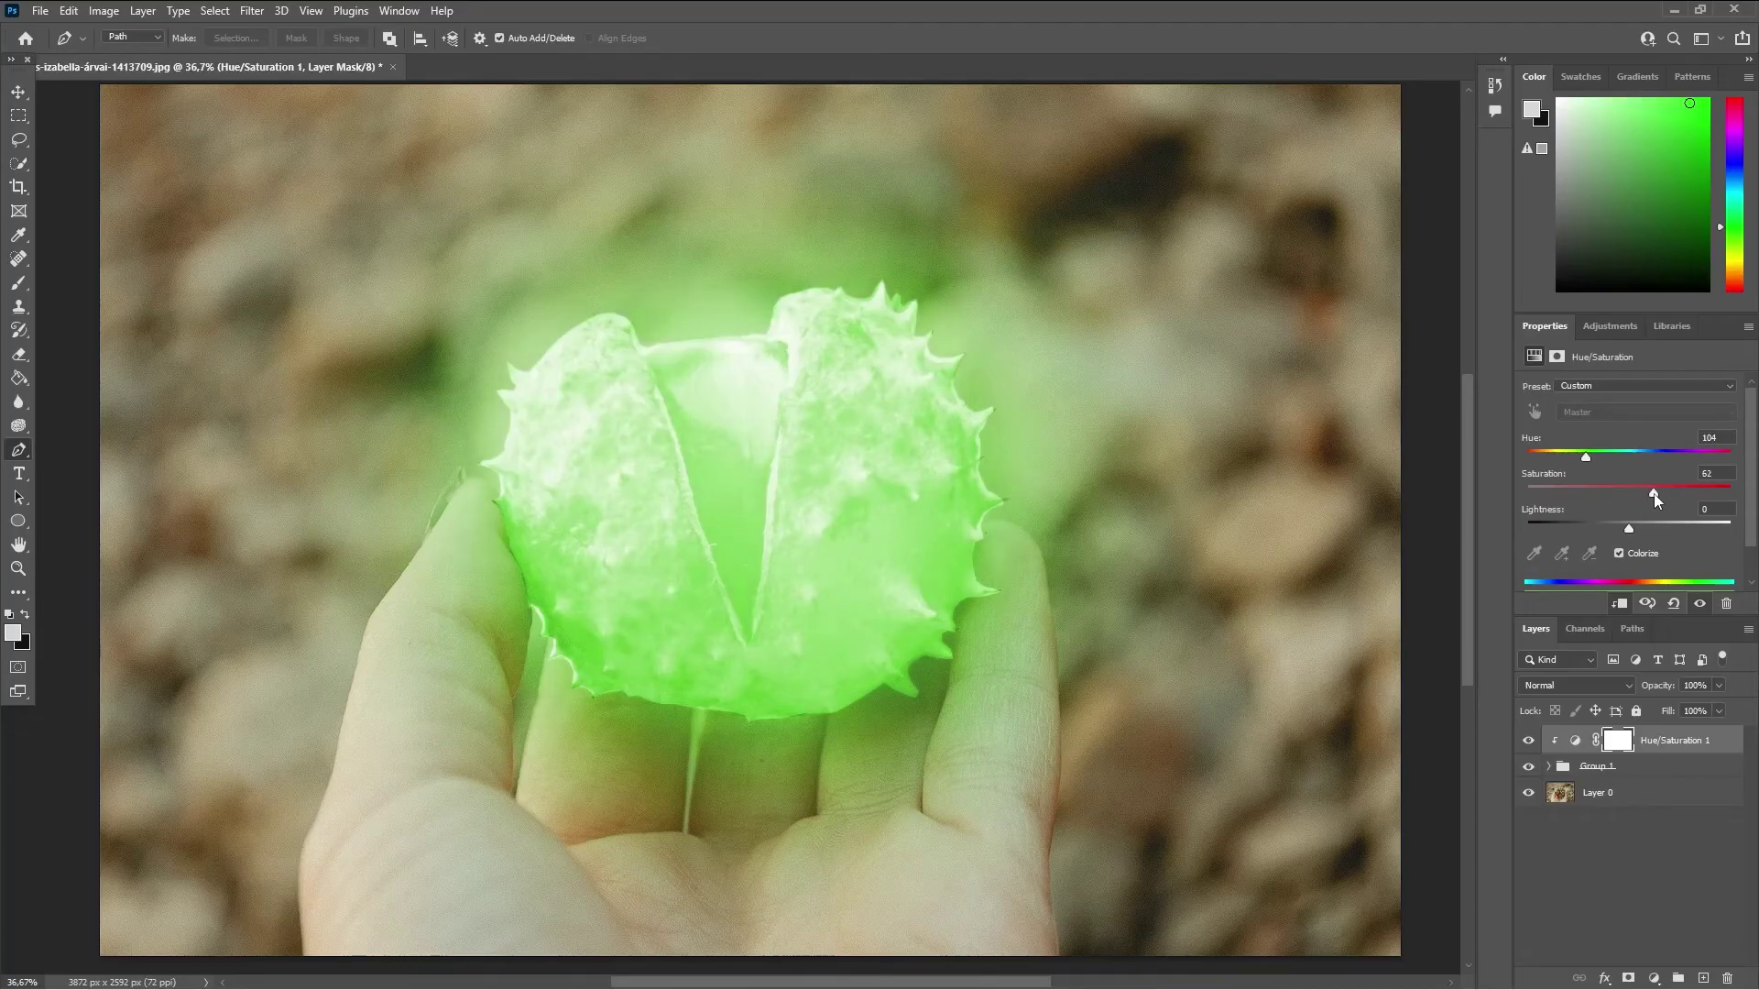
# Step: Set the green tint to hue 101 and saturation 52
pyautogui.scroll(-1, 907, 514)
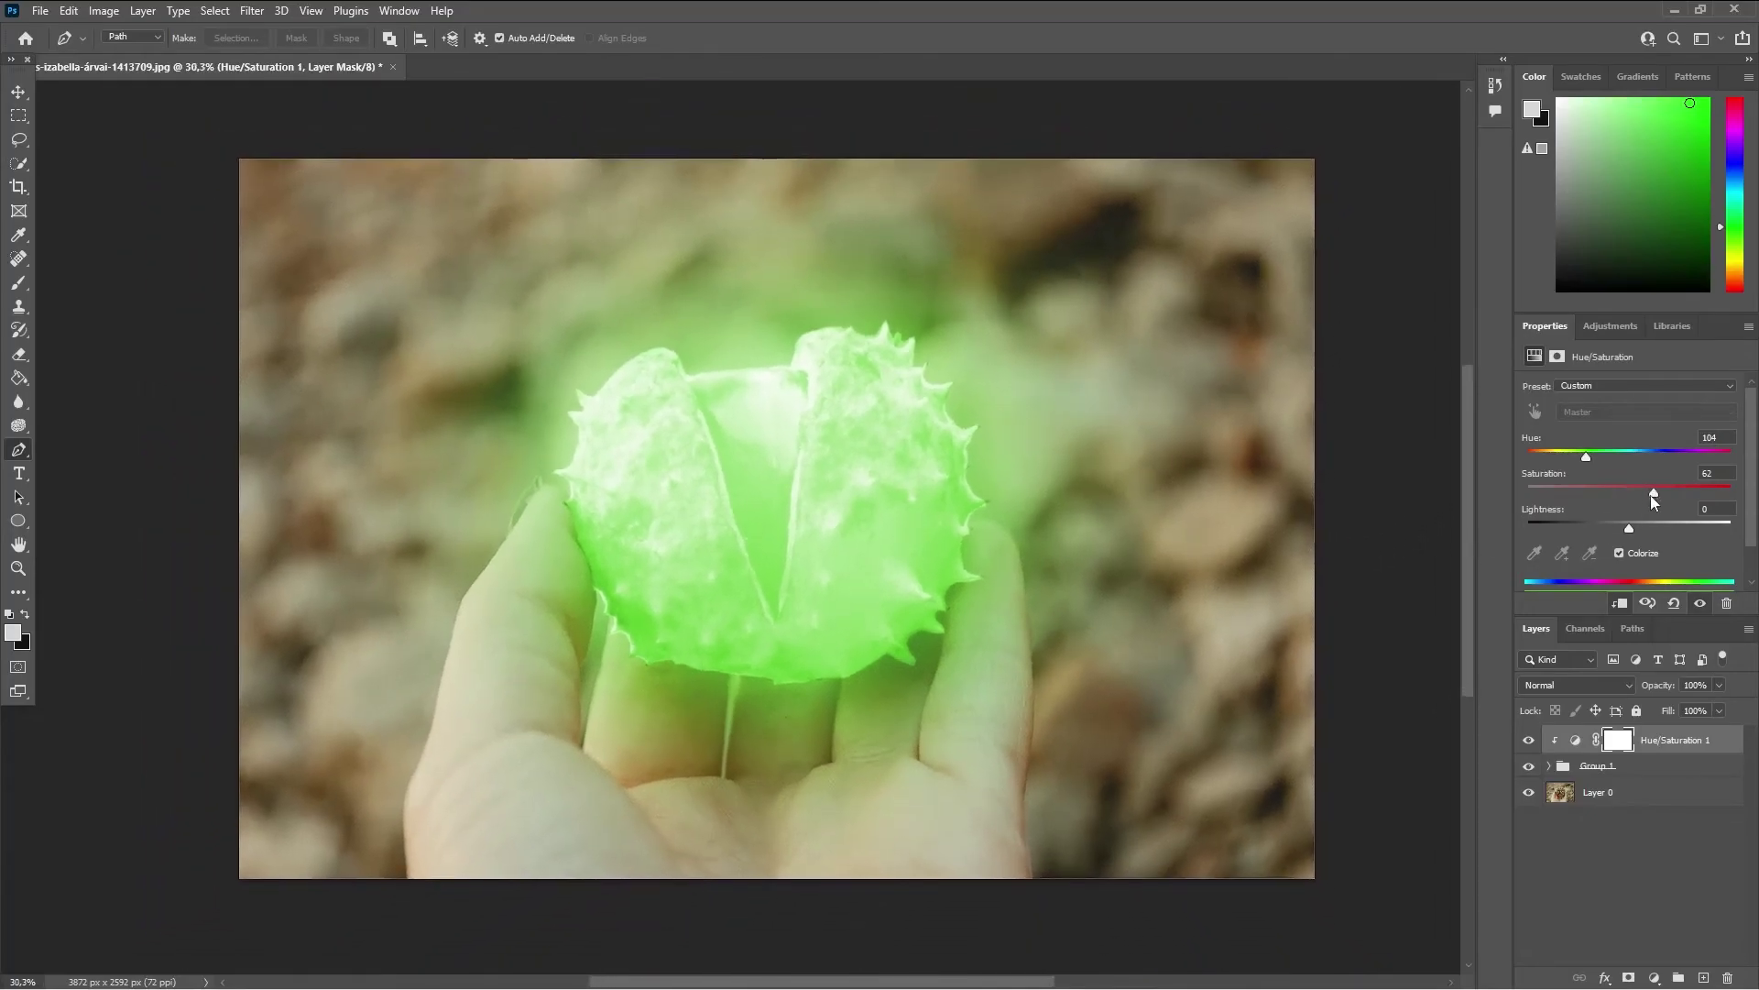
pyautogui.moveTo(1588, 457); pyautogui.dragTo(1585, 462)
pyautogui.moveTo(1648, 493); pyautogui.dragTo(1618, 490)
pyautogui.click(1620, 841)
pyautogui.click(1627, 749)
pyautogui.click(1612, 805)
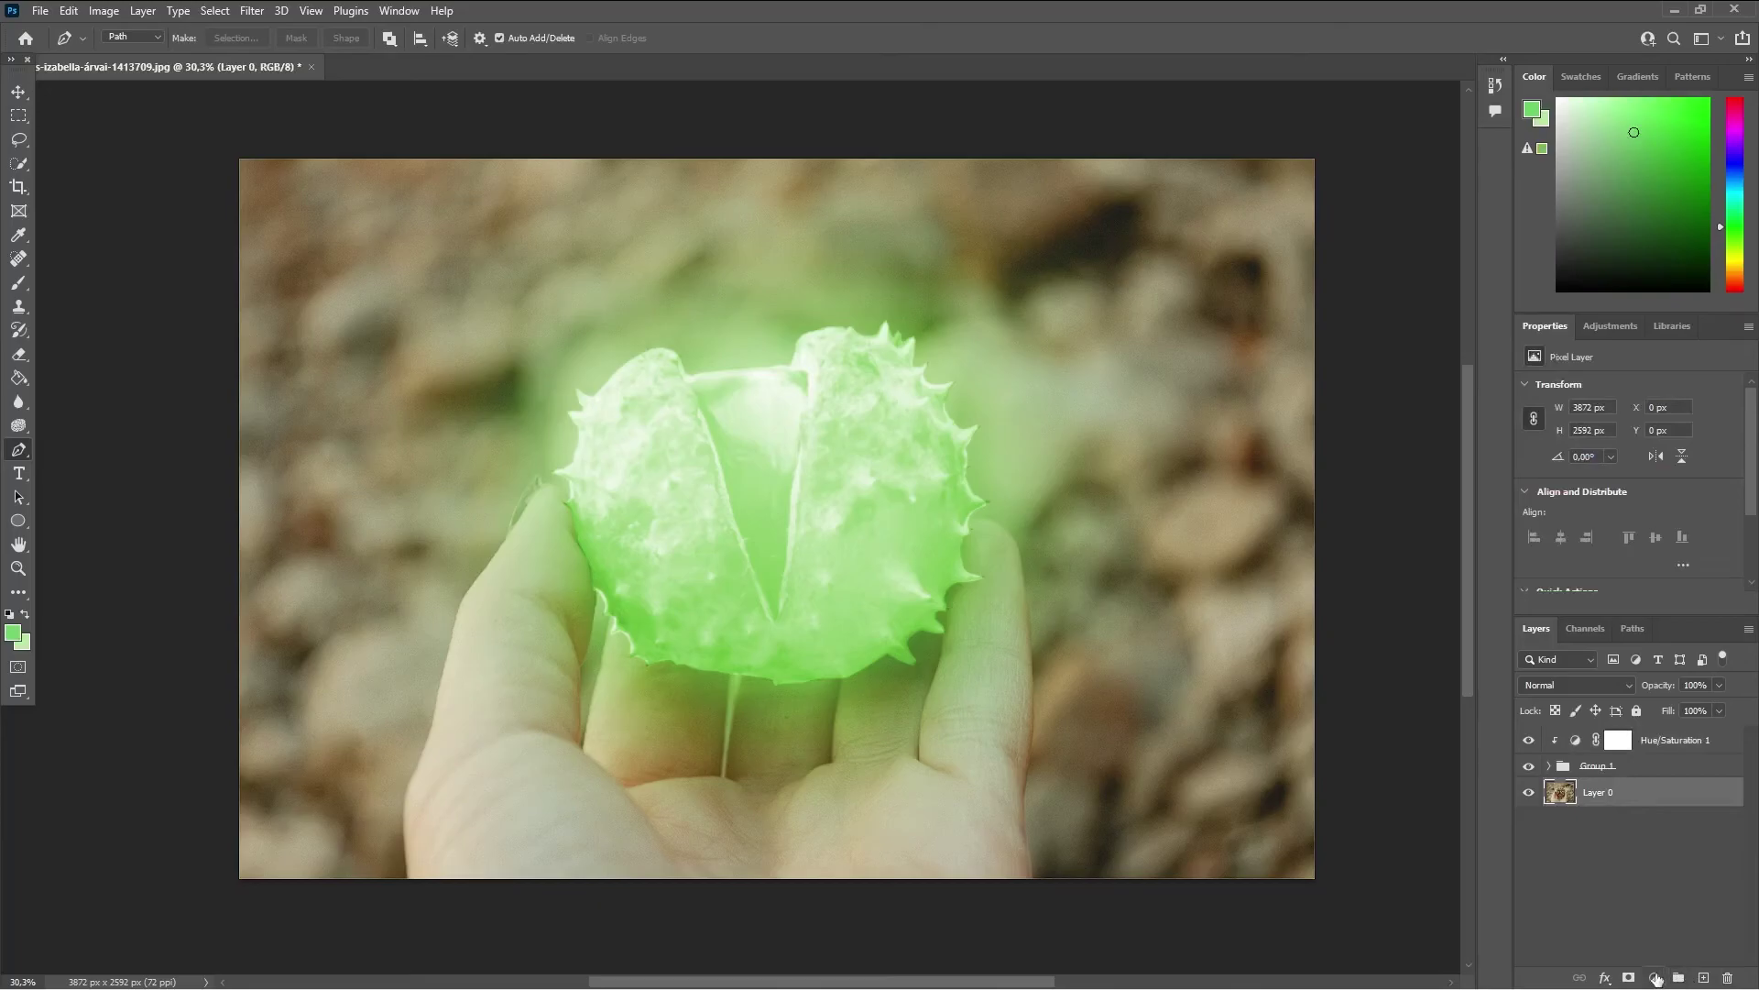
# Step: Add an Exposure layer above Layer 0 with exposure -1.62 and gamma 0.68
pyautogui.click(1655, 979)
pyautogui.click(1668, 757)
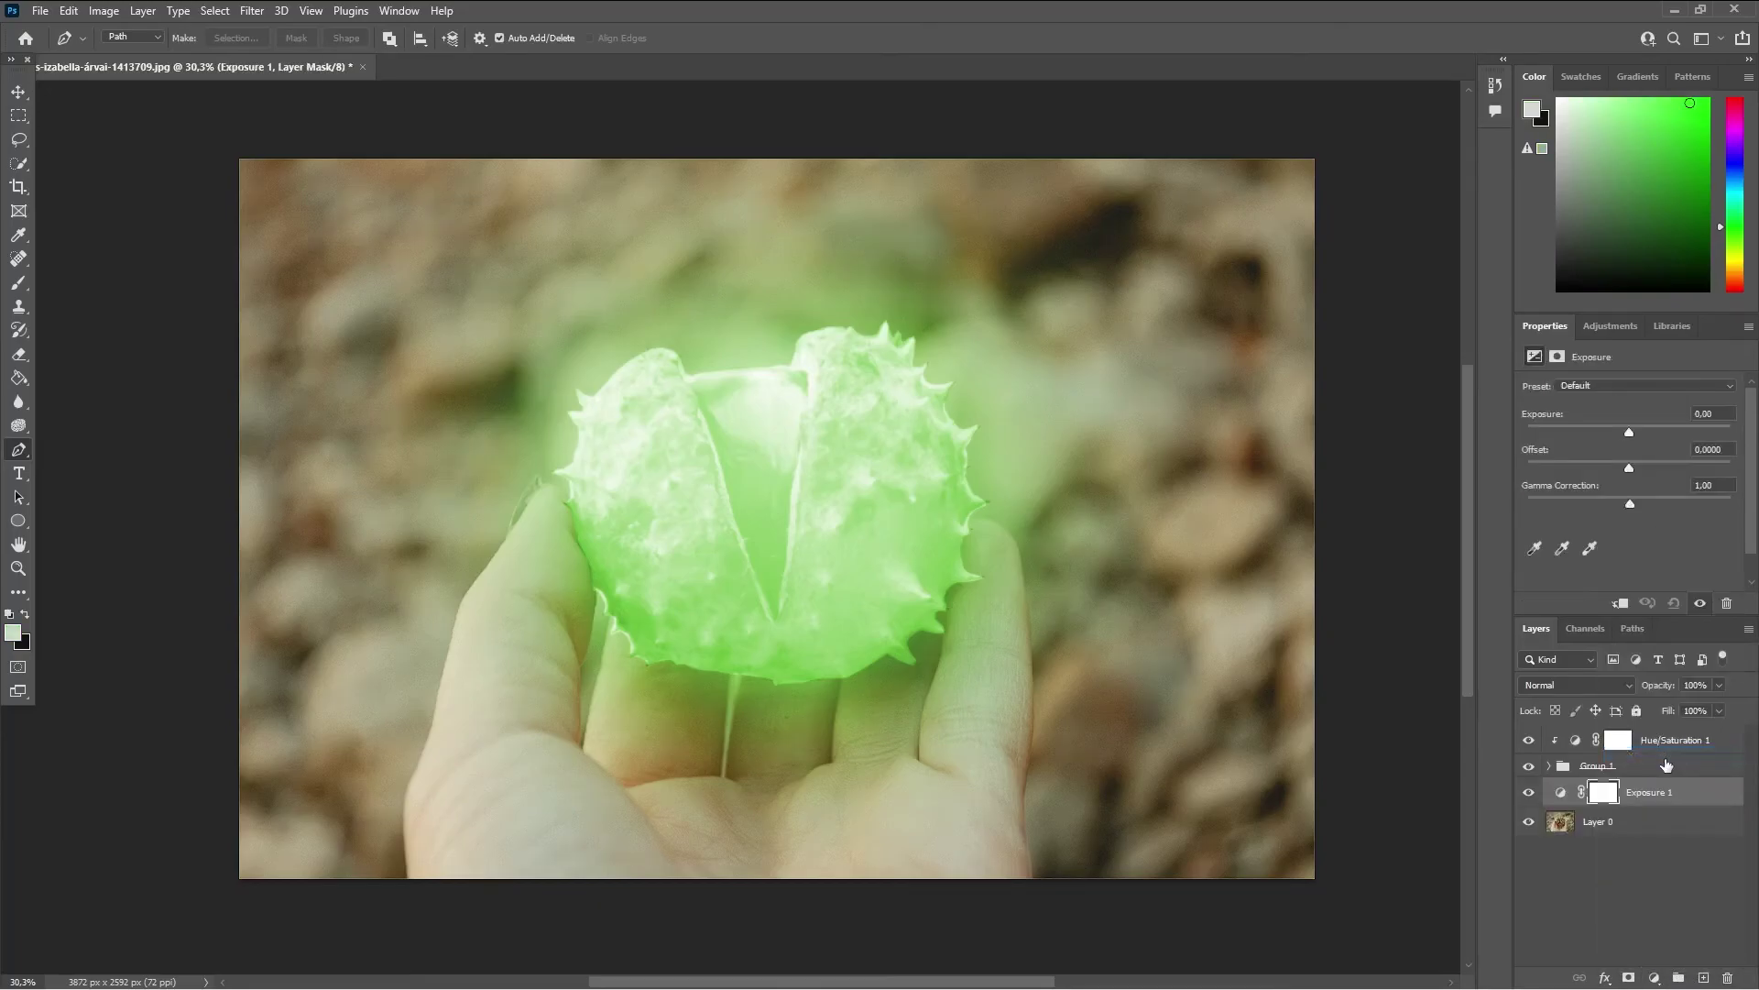
pyautogui.moveTo(1627, 436); pyautogui.dragTo(1603, 435)
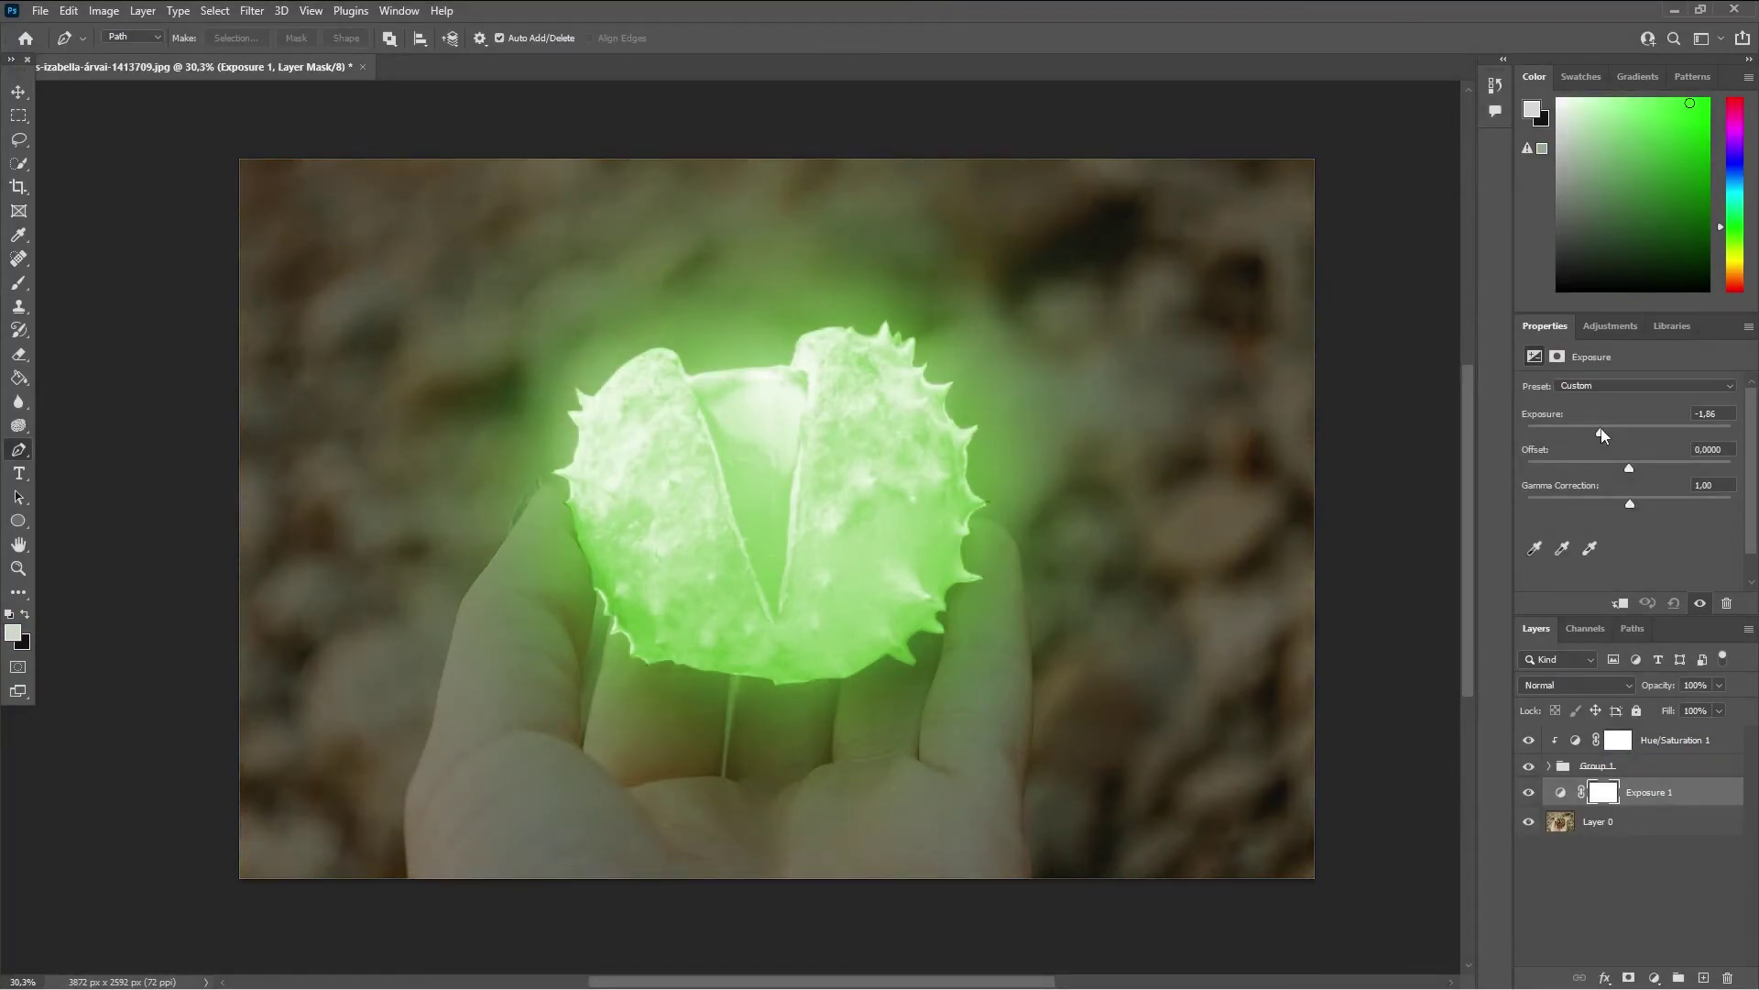
pyautogui.moveTo(1631, 504); pyautogui.dragTo(1652, 504)
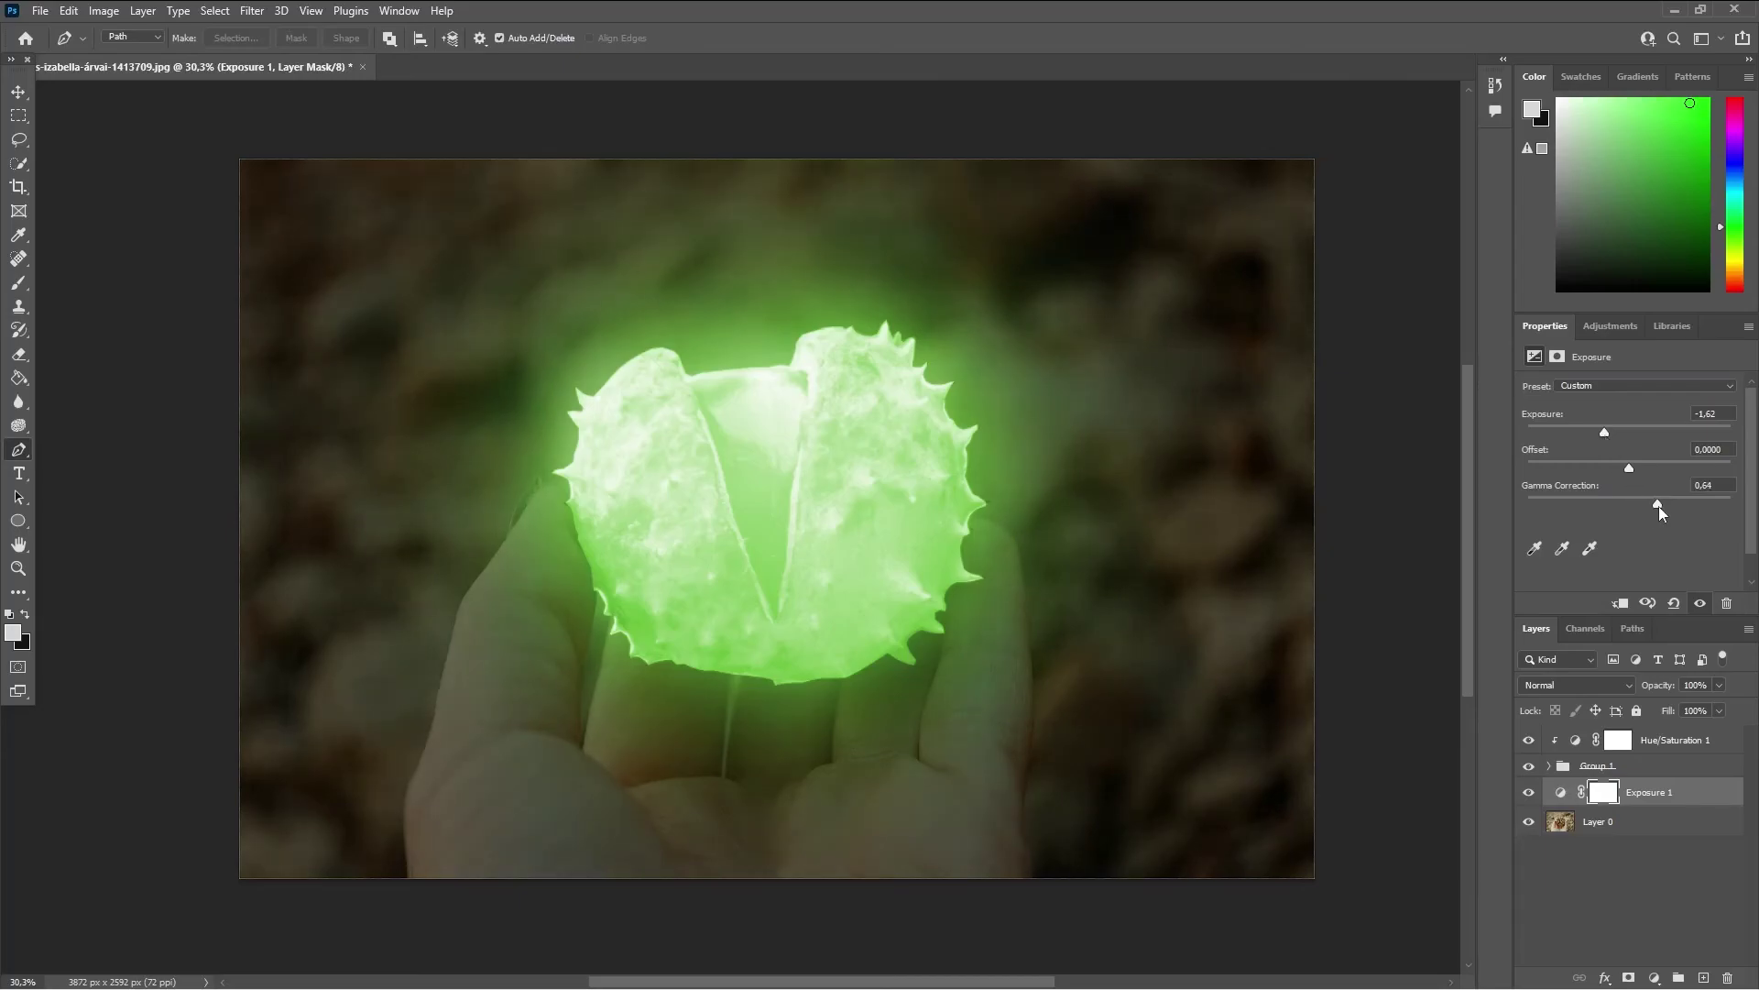
pyautogui.moveTo(1658, 504); pyautogui.dragTo(1655, 504)
pyautogui.press('b')
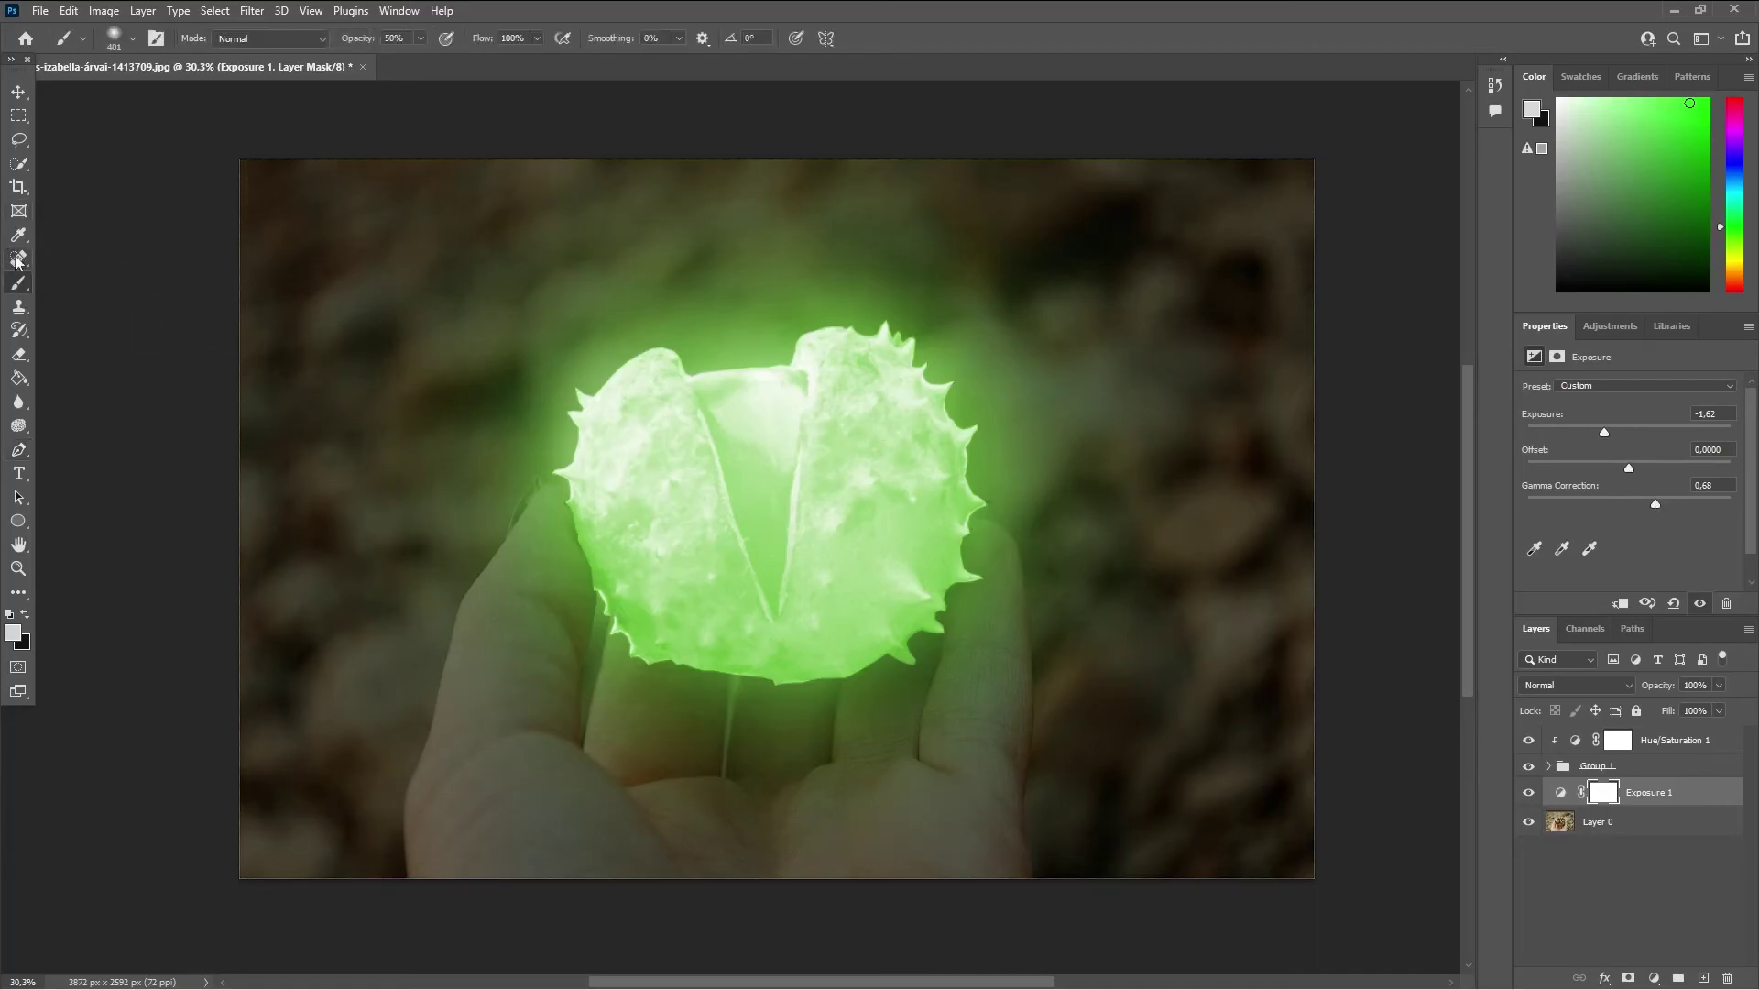
# Step: Paint the Exposure 1 mask over the thumb and right finger with a 50% Soft Round brush
pyautogui.rightClick(20, 287)
pyautogui.click(27, 290)
pyautogui.rightClick(28, 290)
pyautogui.click(58, 290)
pyautogui.click(132, 40)
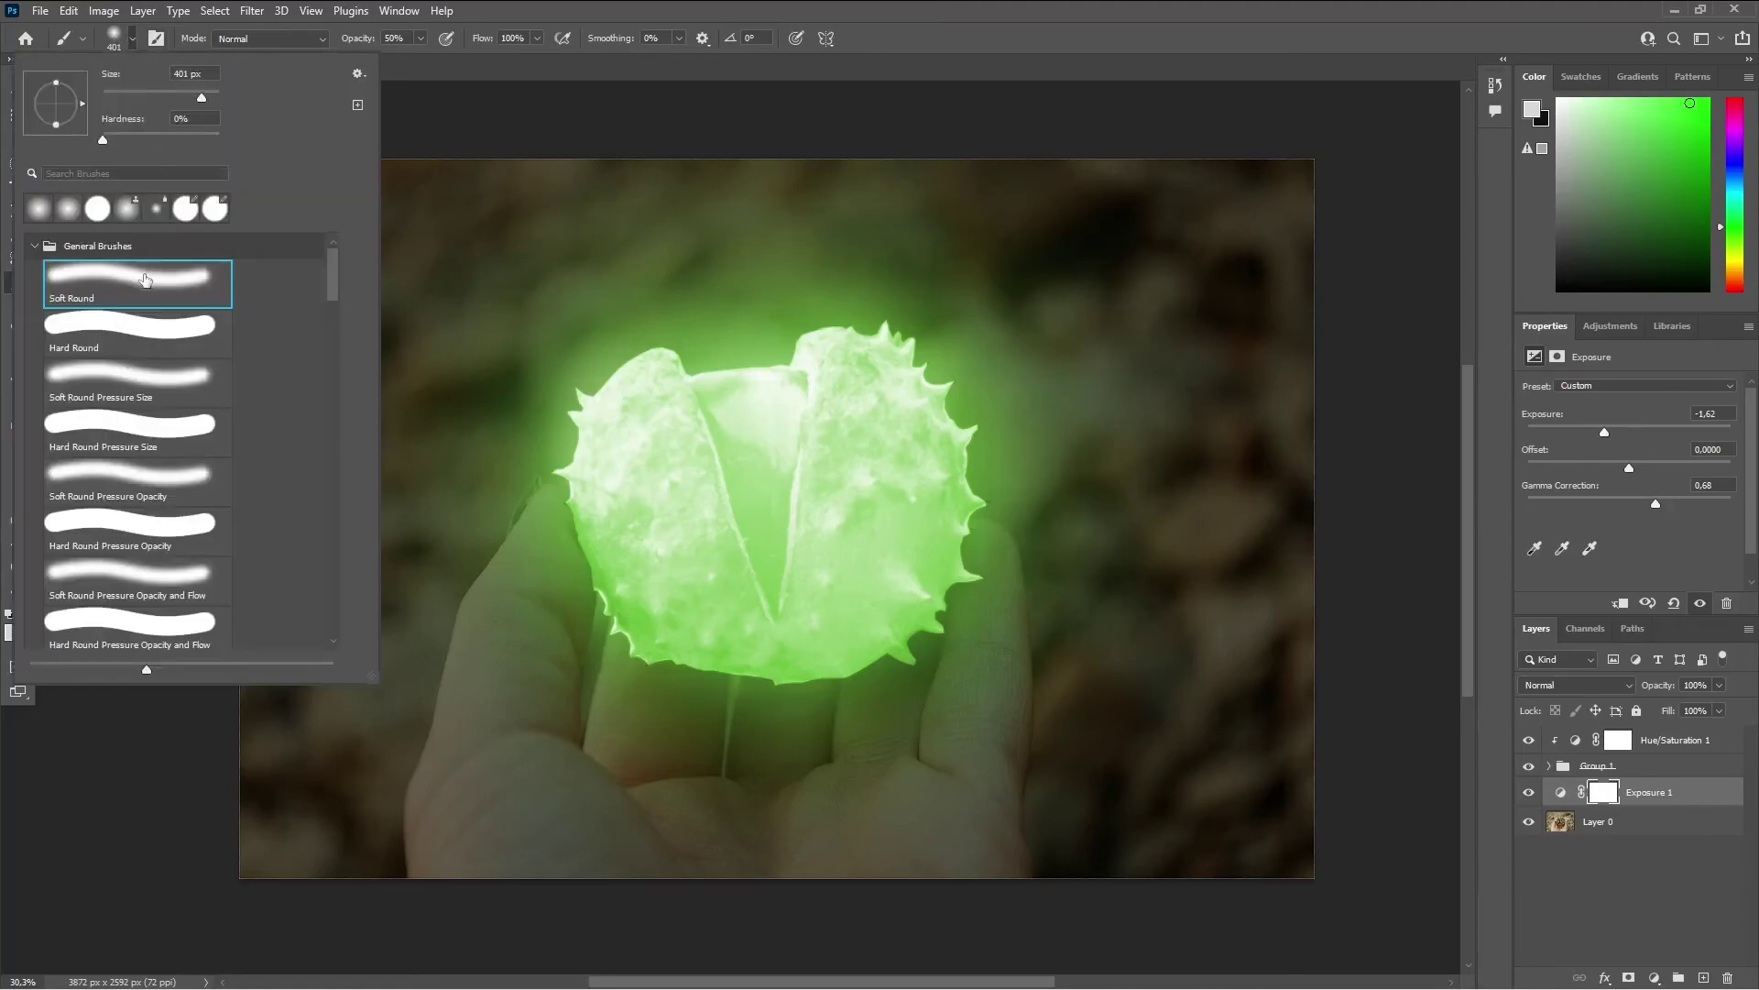
pyautogui.click(133, 41)
pyautogui.click(266, 39)
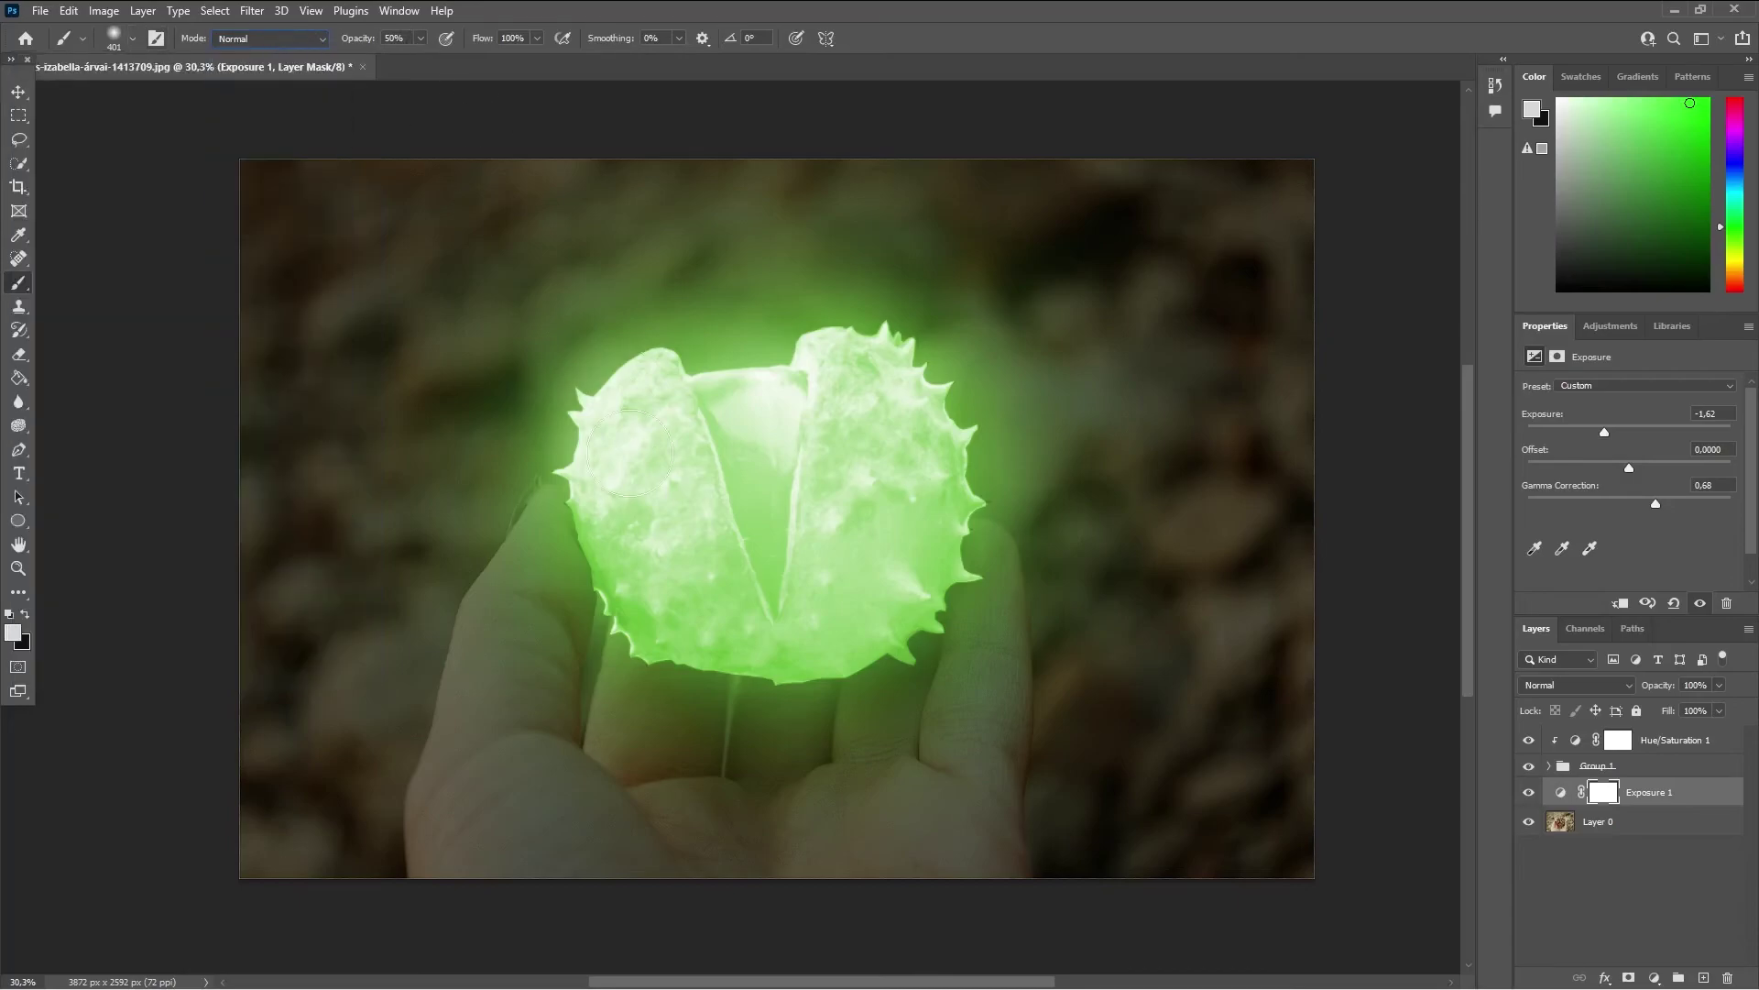
pyautogui.moveTo(535, 574)
pyautogui.mouseDown()
pyautogui.moveTo(452, 829)
pyautogui.moveTo(836, 808)
pyautogui.moveTo(727, 745)
pyautogui.moveTo(954, 844)
pyautogui.moveTo(986, 752)
pyautogui.mouseUp()
pyautogui.moveTo(977, 672)
pyautogui.mouseDown()
pyautogui.moveTo(977, 844)
pyautogui.moveTo(745, 851)
pyautogui.moveTo(668, 719)
pyautogui.moveTo(511, 817)
pyautogui.moveTo(522, 853)
pyautogui.moveTo(626, 842)
pyautogui.moveTo(510, 707)
pyautogui.moveTo(488, 746)
pyautogui.moveTo(593, 849)
pyautogui.moveTo(633, 735)
pyautogui.moveTo(806, 718)
pyautogui.moveTo(816, 687)
pyautogui.moveTo(911, 628)
pyautogui.moveTo(446, 554)
pyautogui.moveTo(550, 608)
pyautogui.moveTo(550, 719)
pyautogui.moveTo(529, 715)
pyautogui.moveTo(538, 691)
pyautogui.moveTo(516, 668)
pyautogui.moveTo(676, 746)
pyautogui.moveTo(935, 731)
pyautogui.mouseUp()
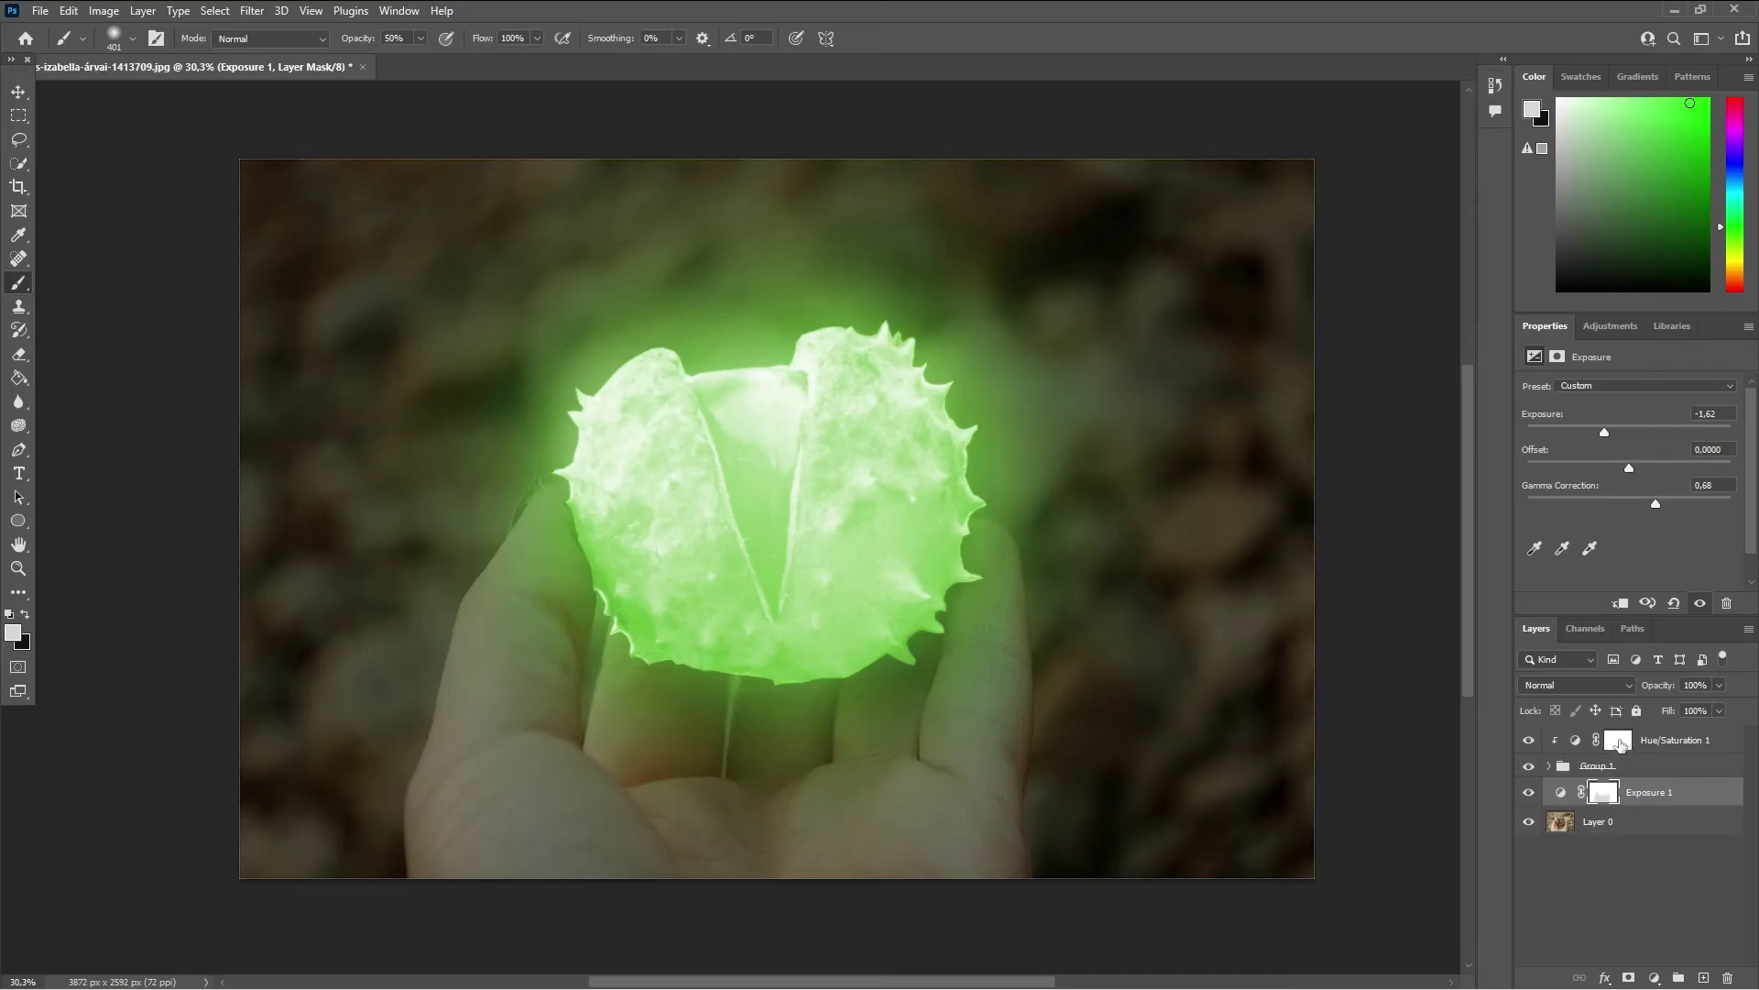
# Step: Duplicate Hue/Saturation 1 and invert the copy's mask to hide its tint
pyautogui.click(1620, 741)
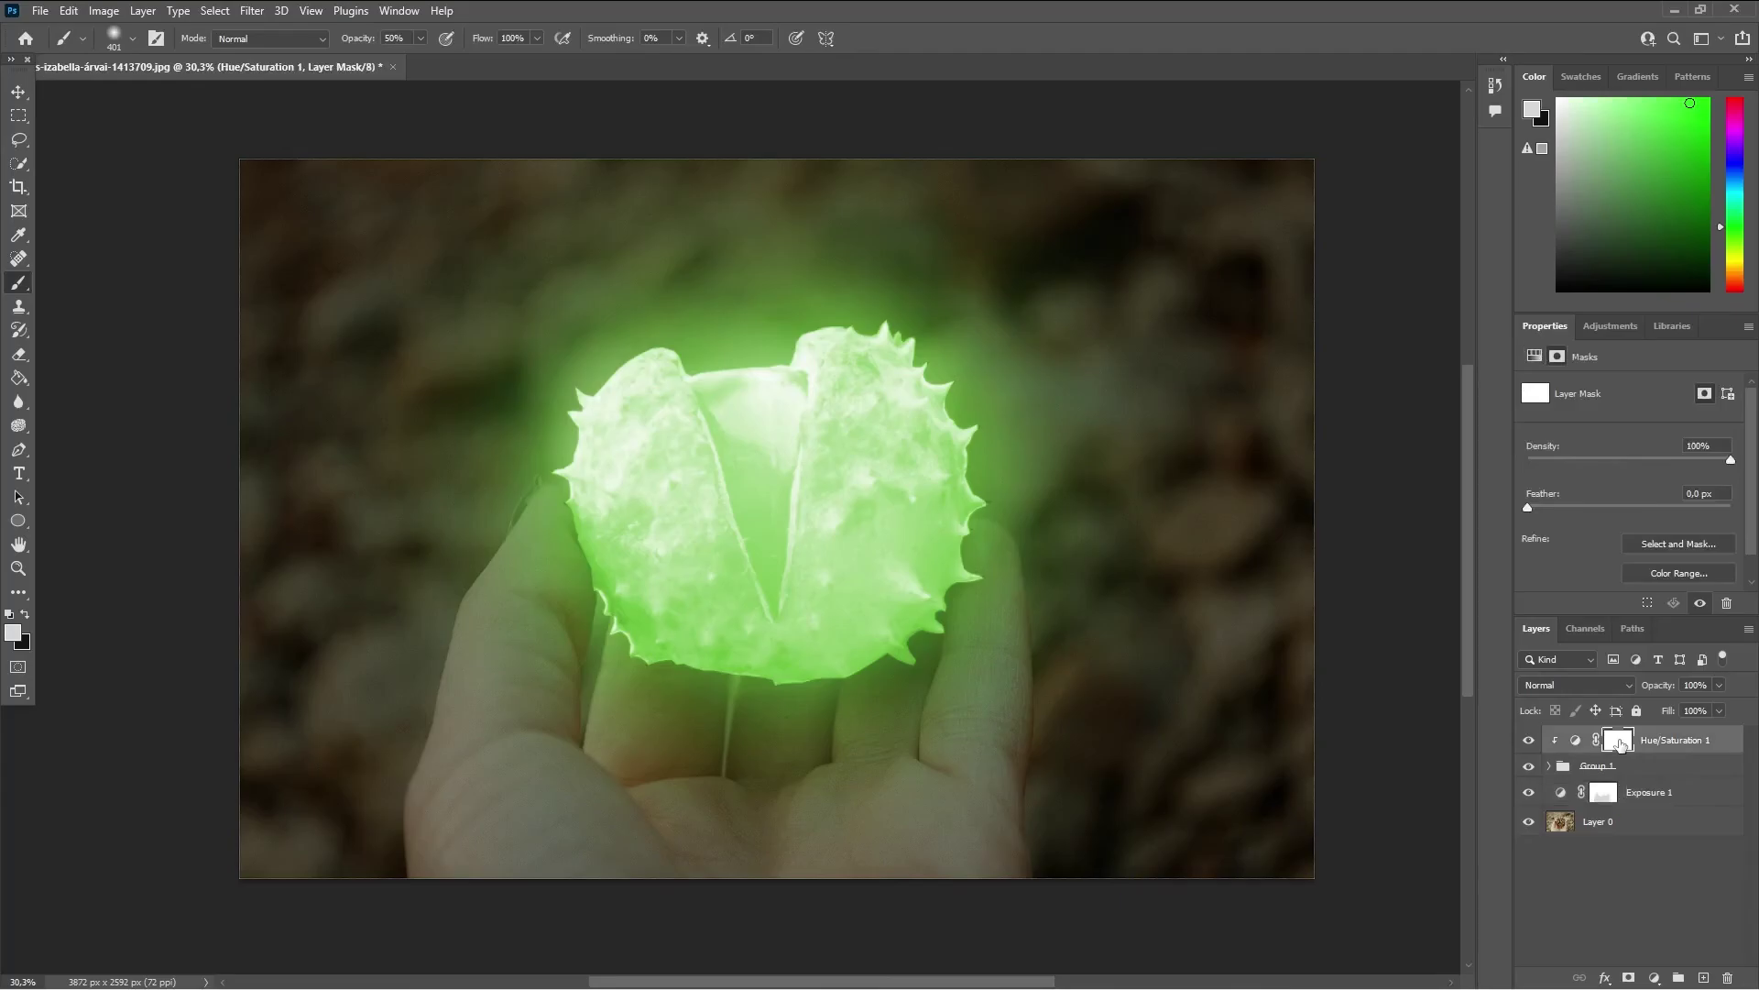
pyautogui.keyDown('shift'); pyautogui.click(1631, 753); pyautogui.keyUp('shift')
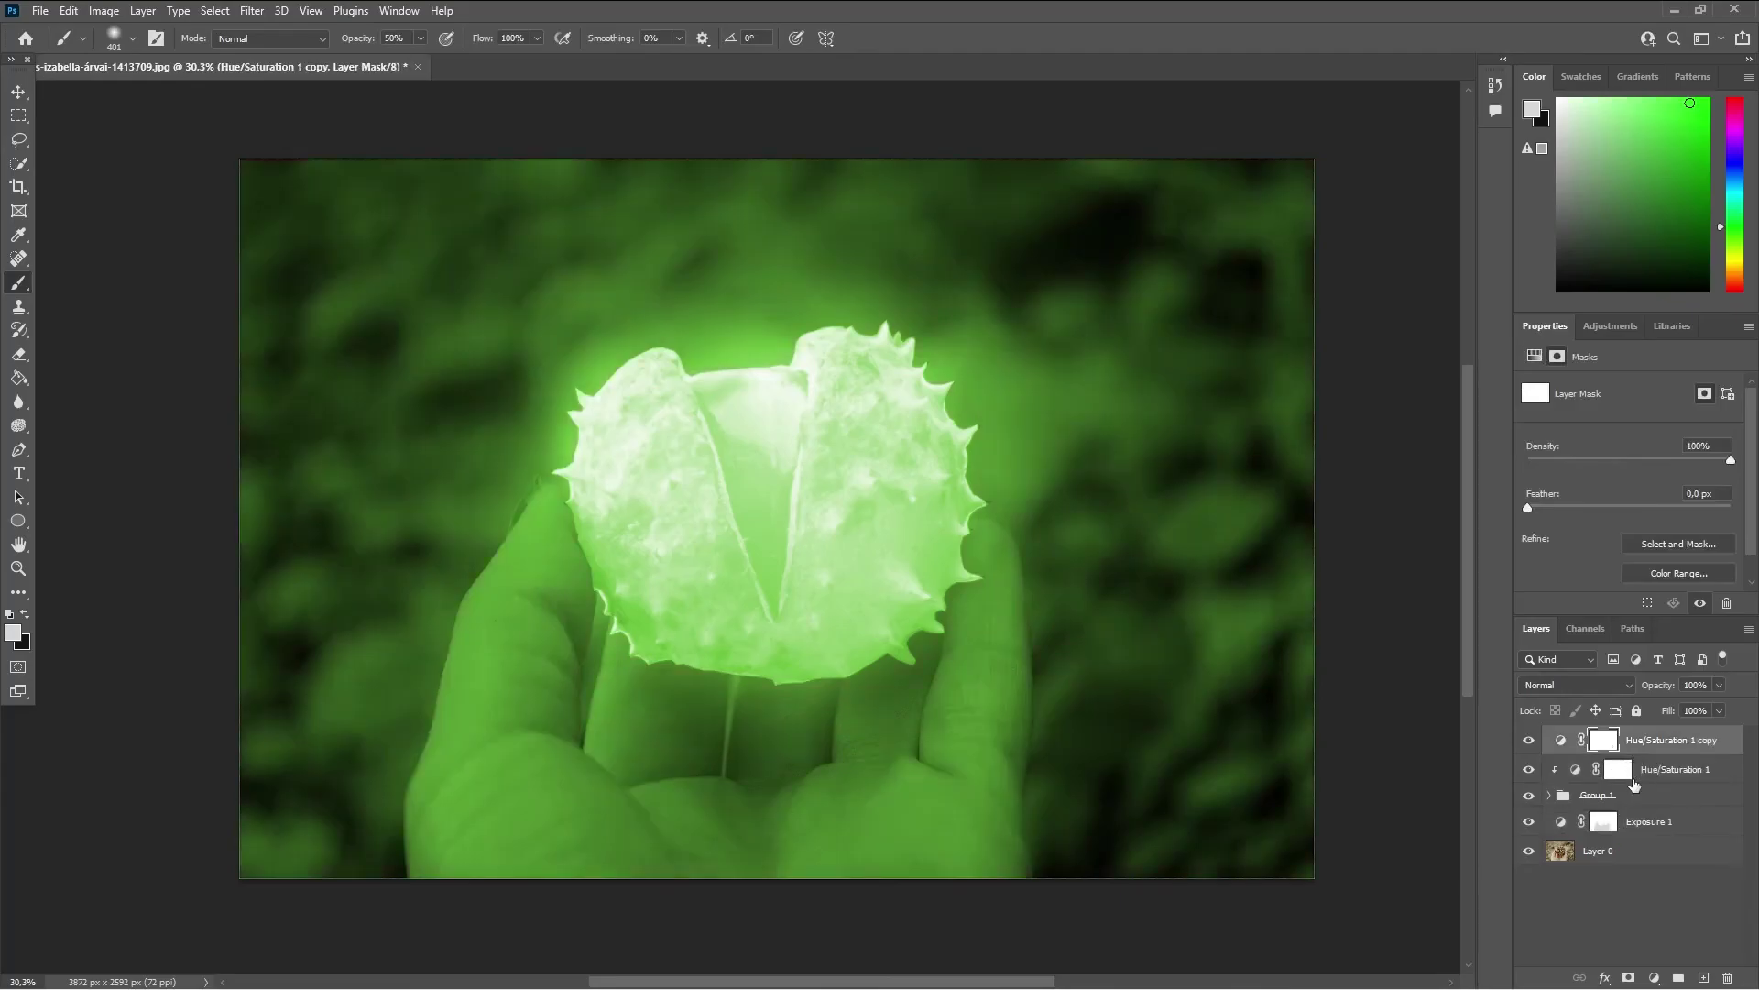
pyautogui.keyDown('shift'); pyautogui.click(1620, 744); pyautogui.keyUp('shift')
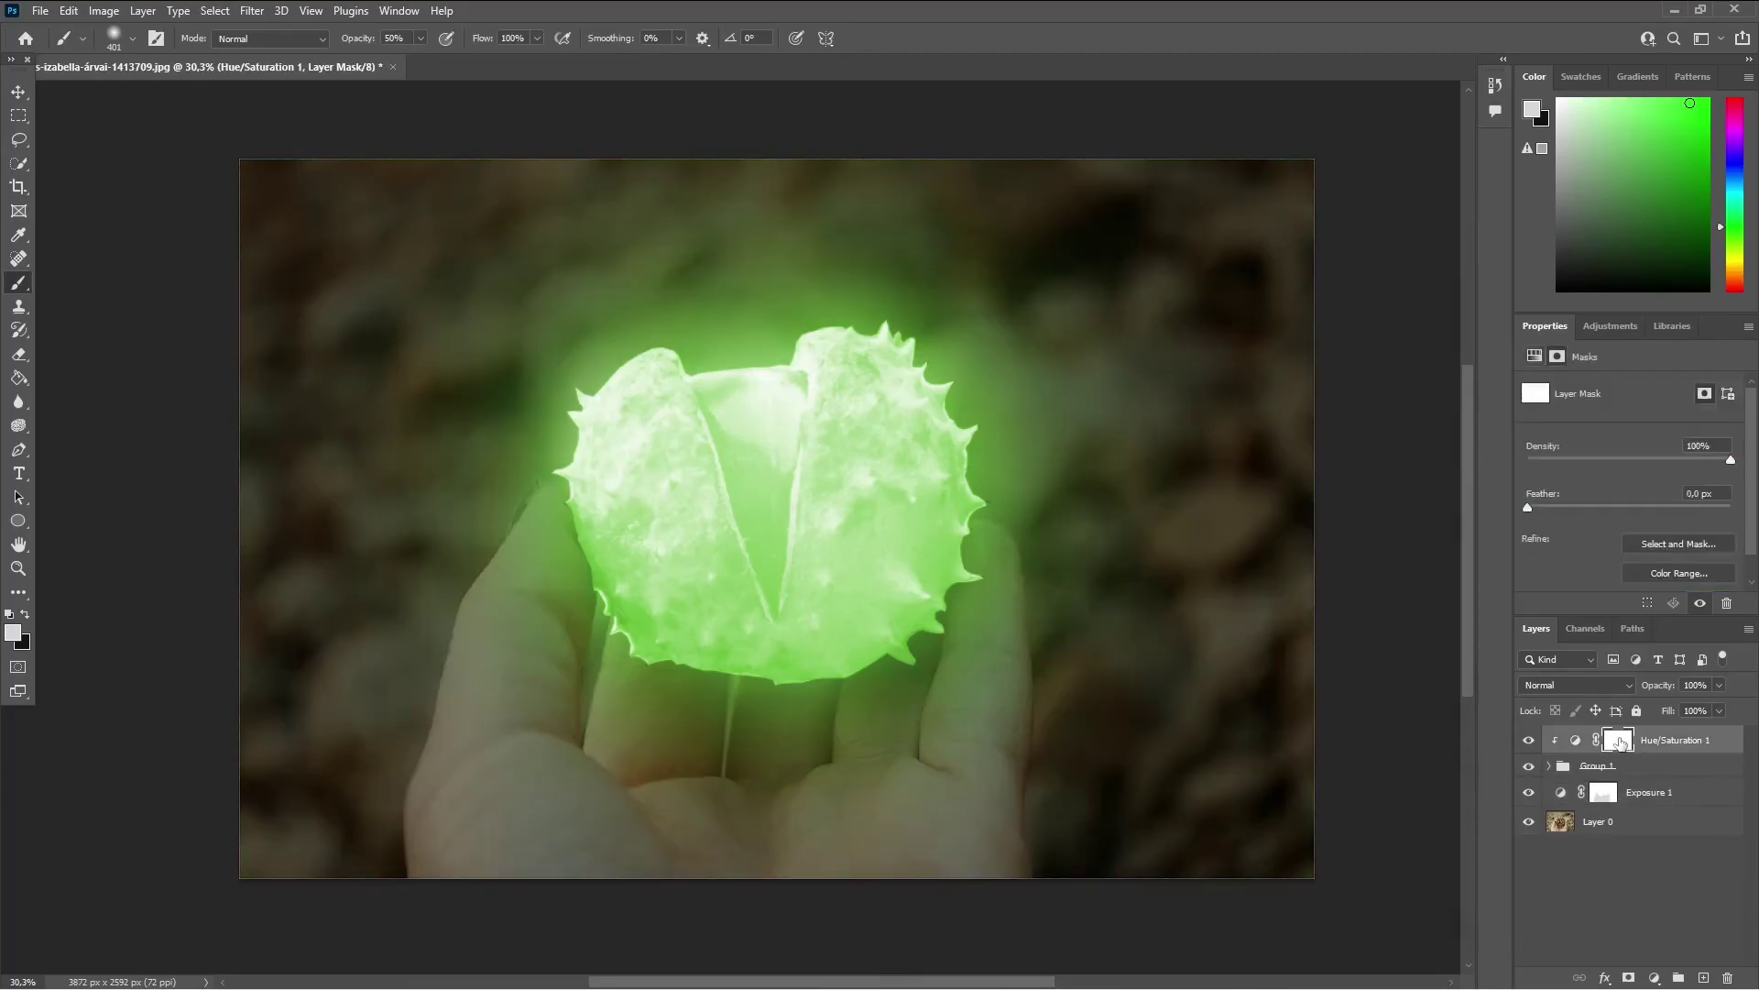
pyautogui.hotkey('ctrl', 'j')
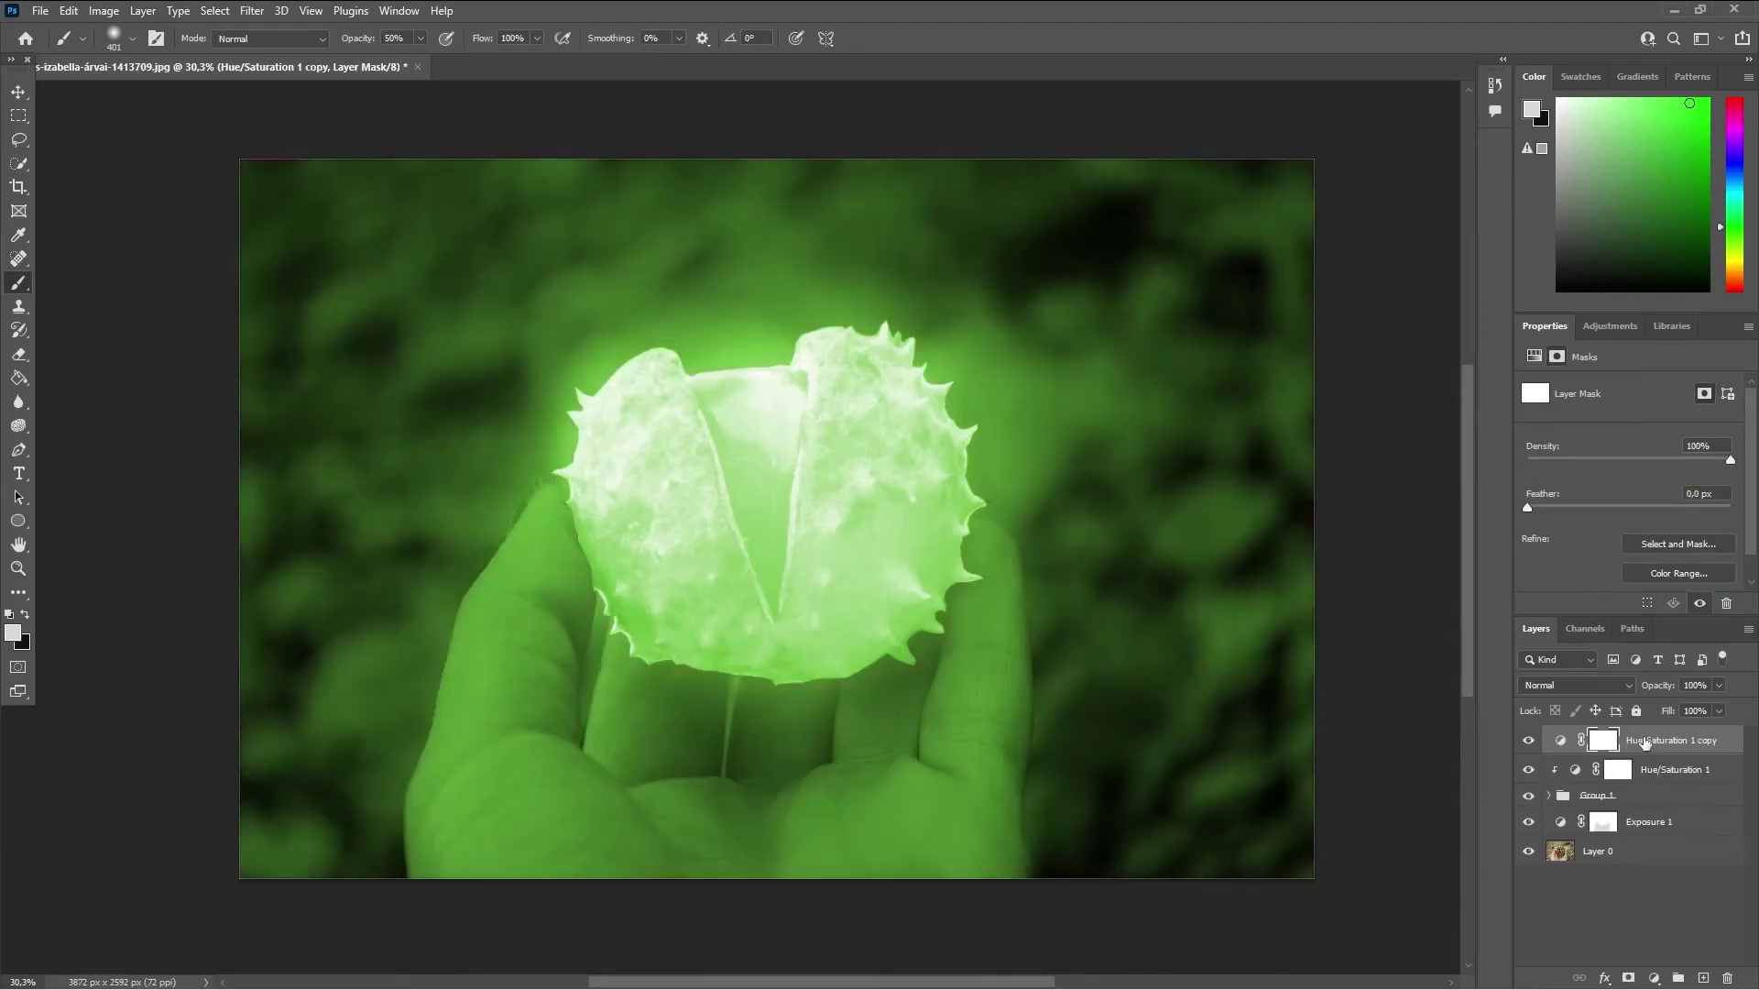
pyautogui.click(1613, 740)
pyautogui.hotkey('ctrl', 'i')
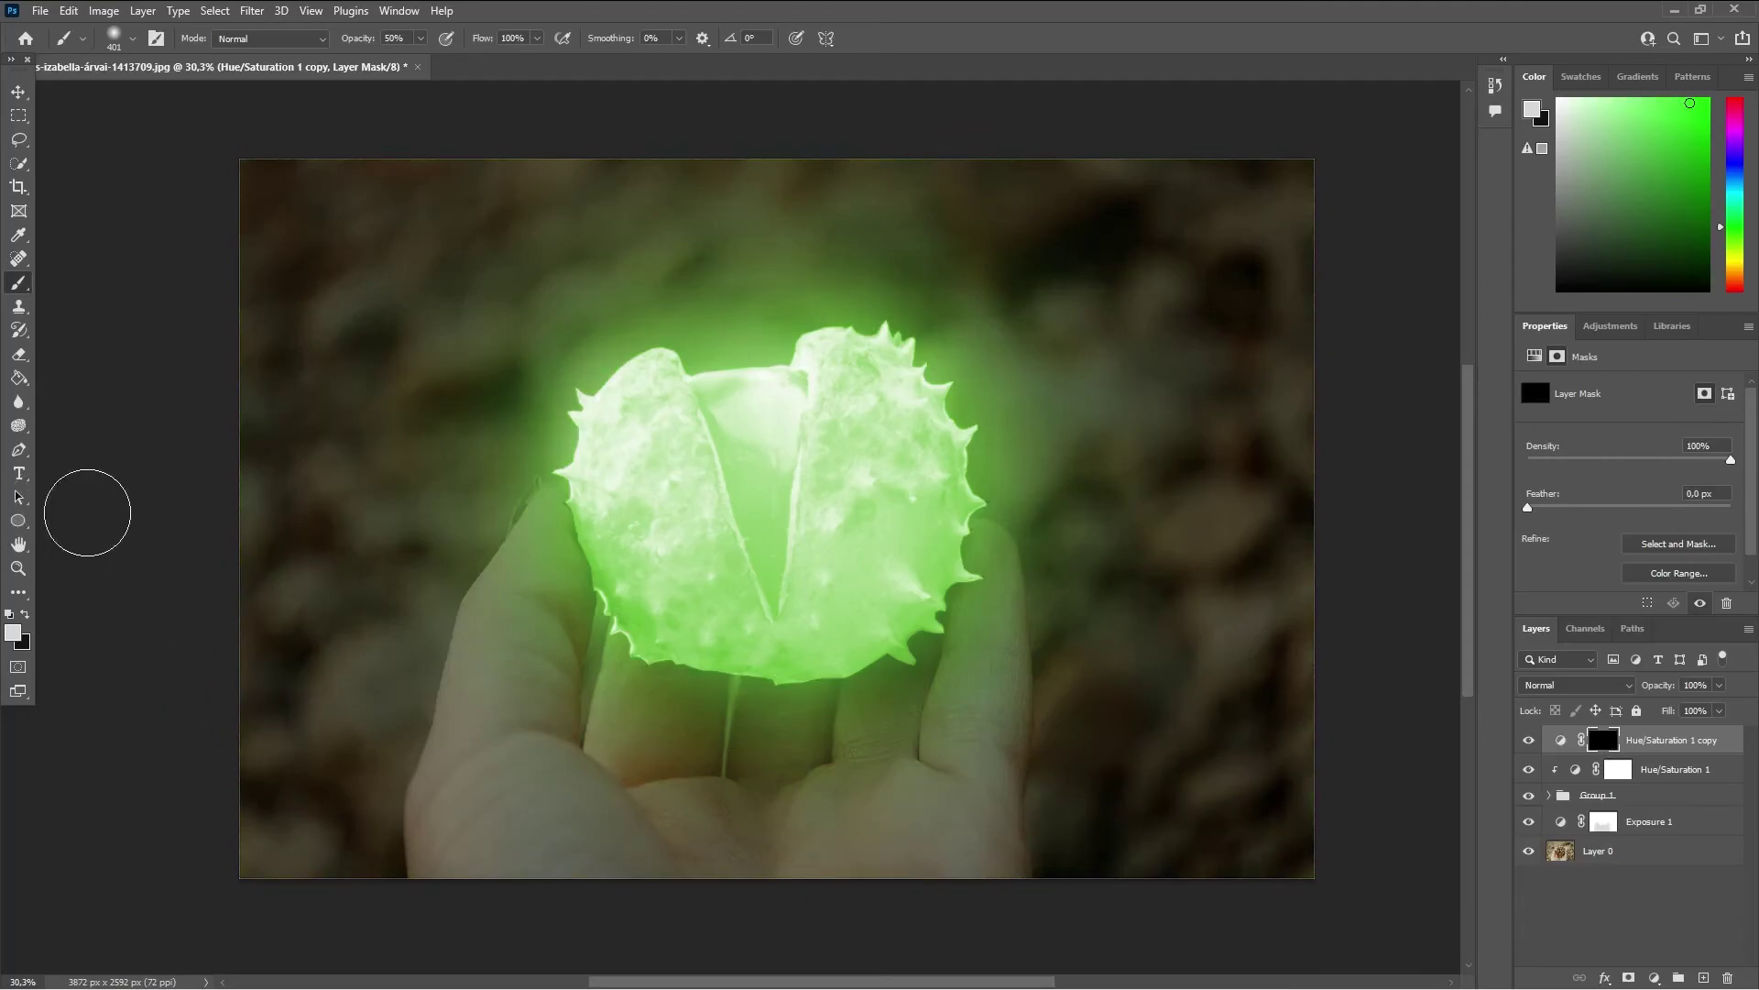
# Step: Move Hue/Saturation 1 copy down to sit between Group 1 and Exposure 1
pyautogui.hotkey('ctrl', '2')
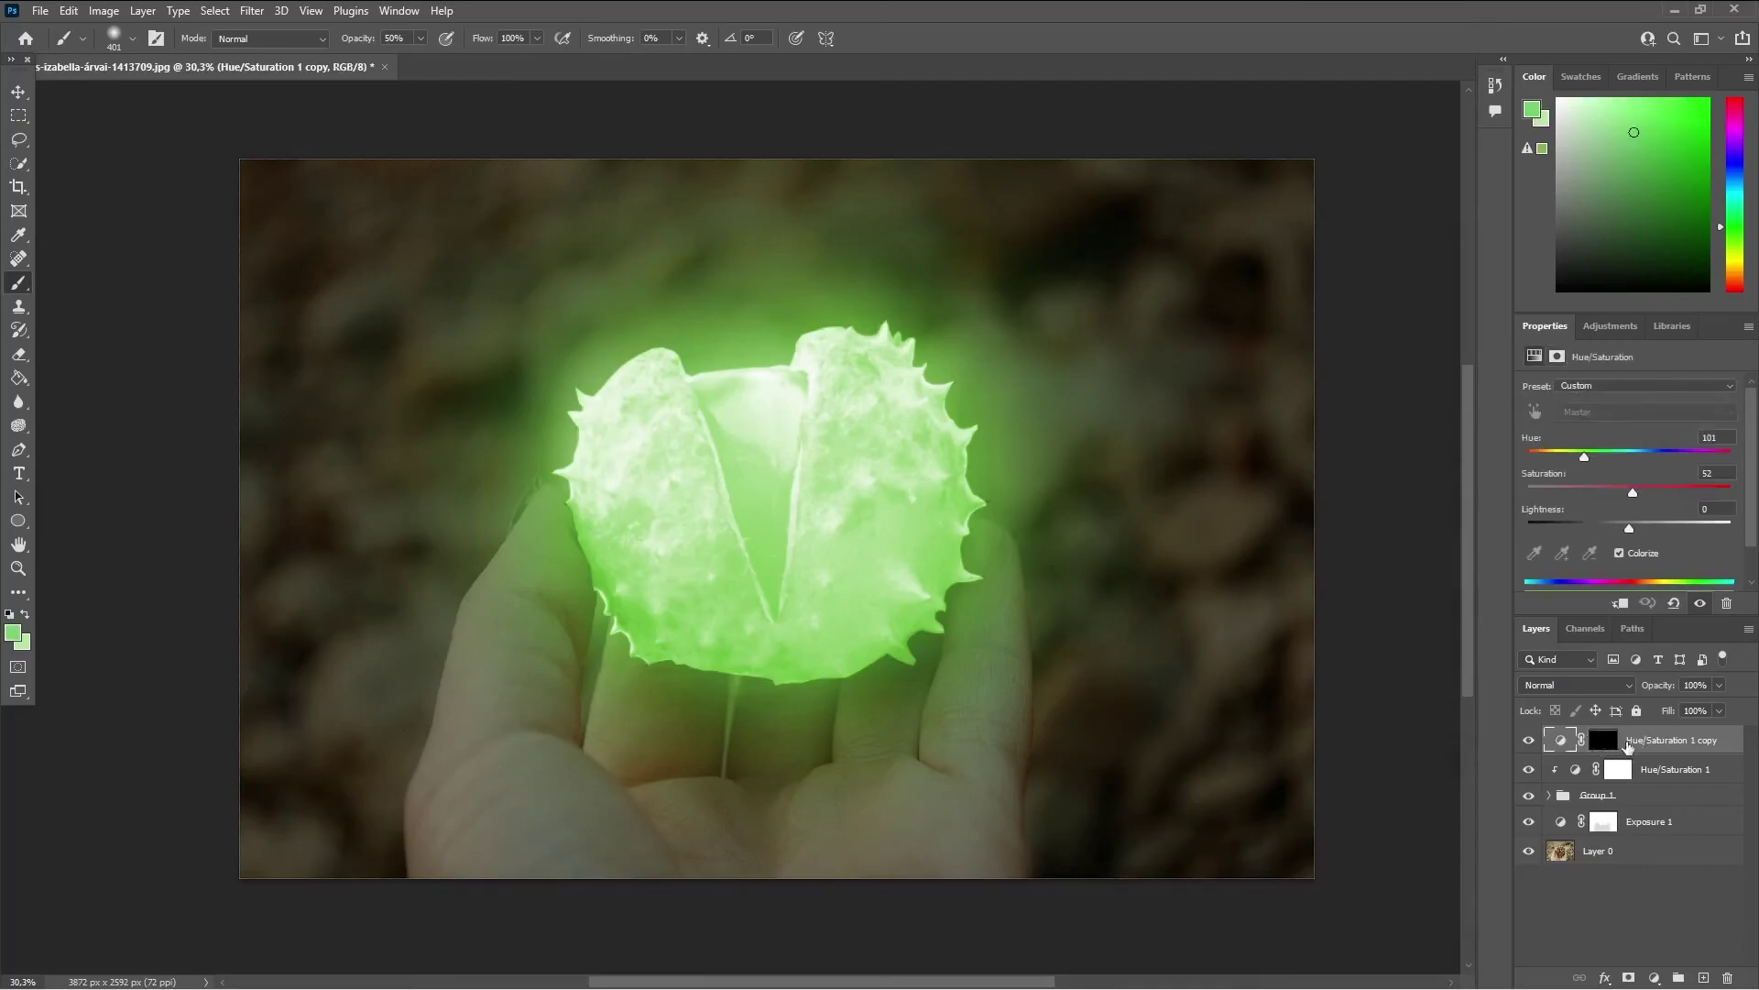
pyautogui.moveTo(1633, 744); pyautogui.dragTo(1640, 797)
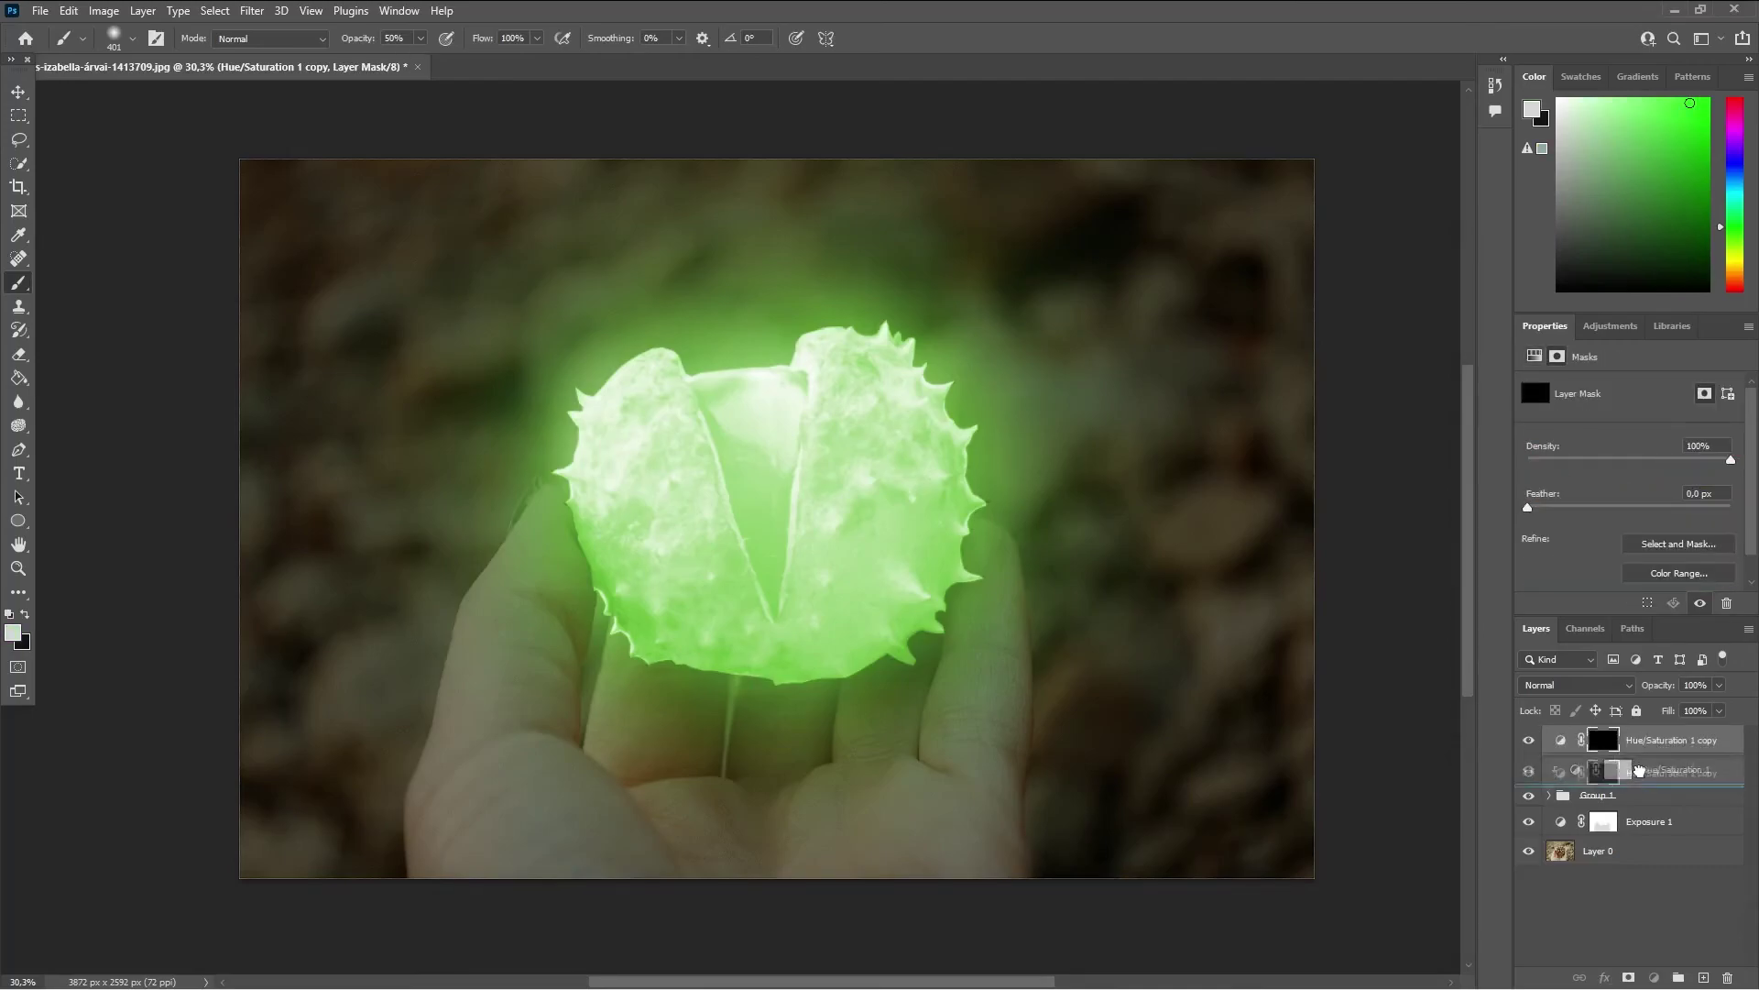
pyautogui.moveTo(1641, 798); pyautogui.dragTo(1649, 860)
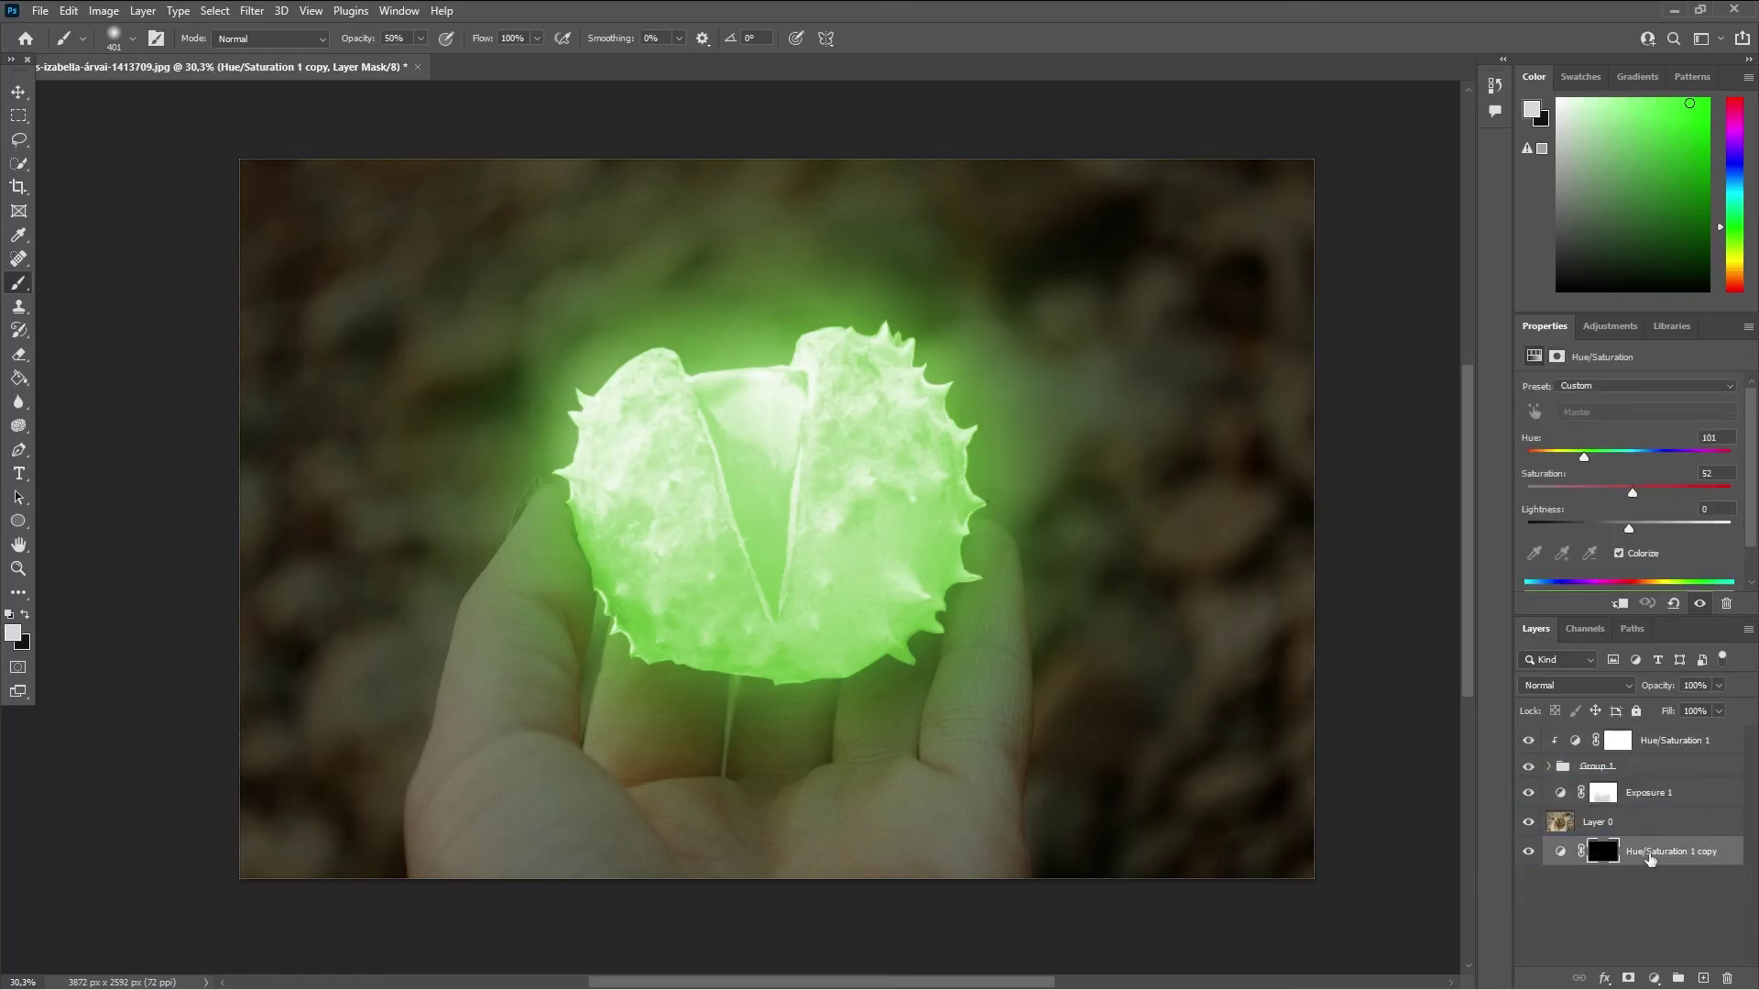
pyautogui.moveTo(1650, 817)
pyautogui.mouseDown()
pyautogui.moveTo(1650, 862)
pyautogui.moveTo(1650, 809)
pyautogui.moveTo(1656, 832)
pyautogui.mouseUp()
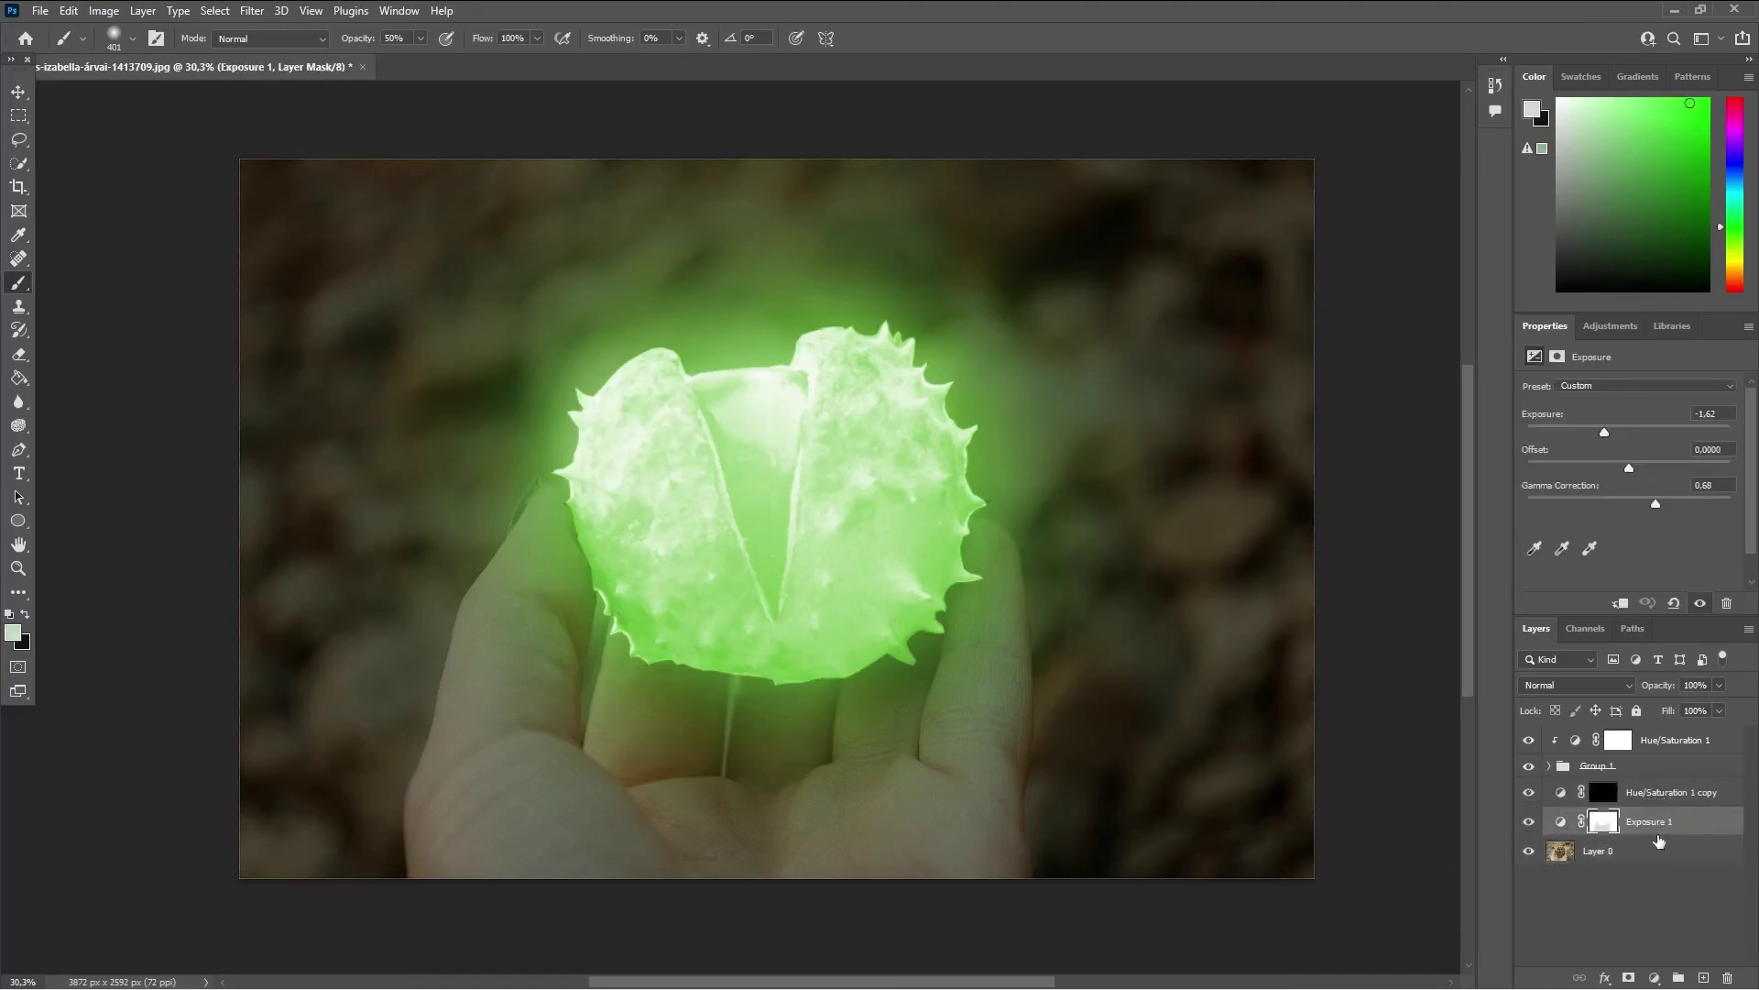
pyautogui.click(1603, 792)
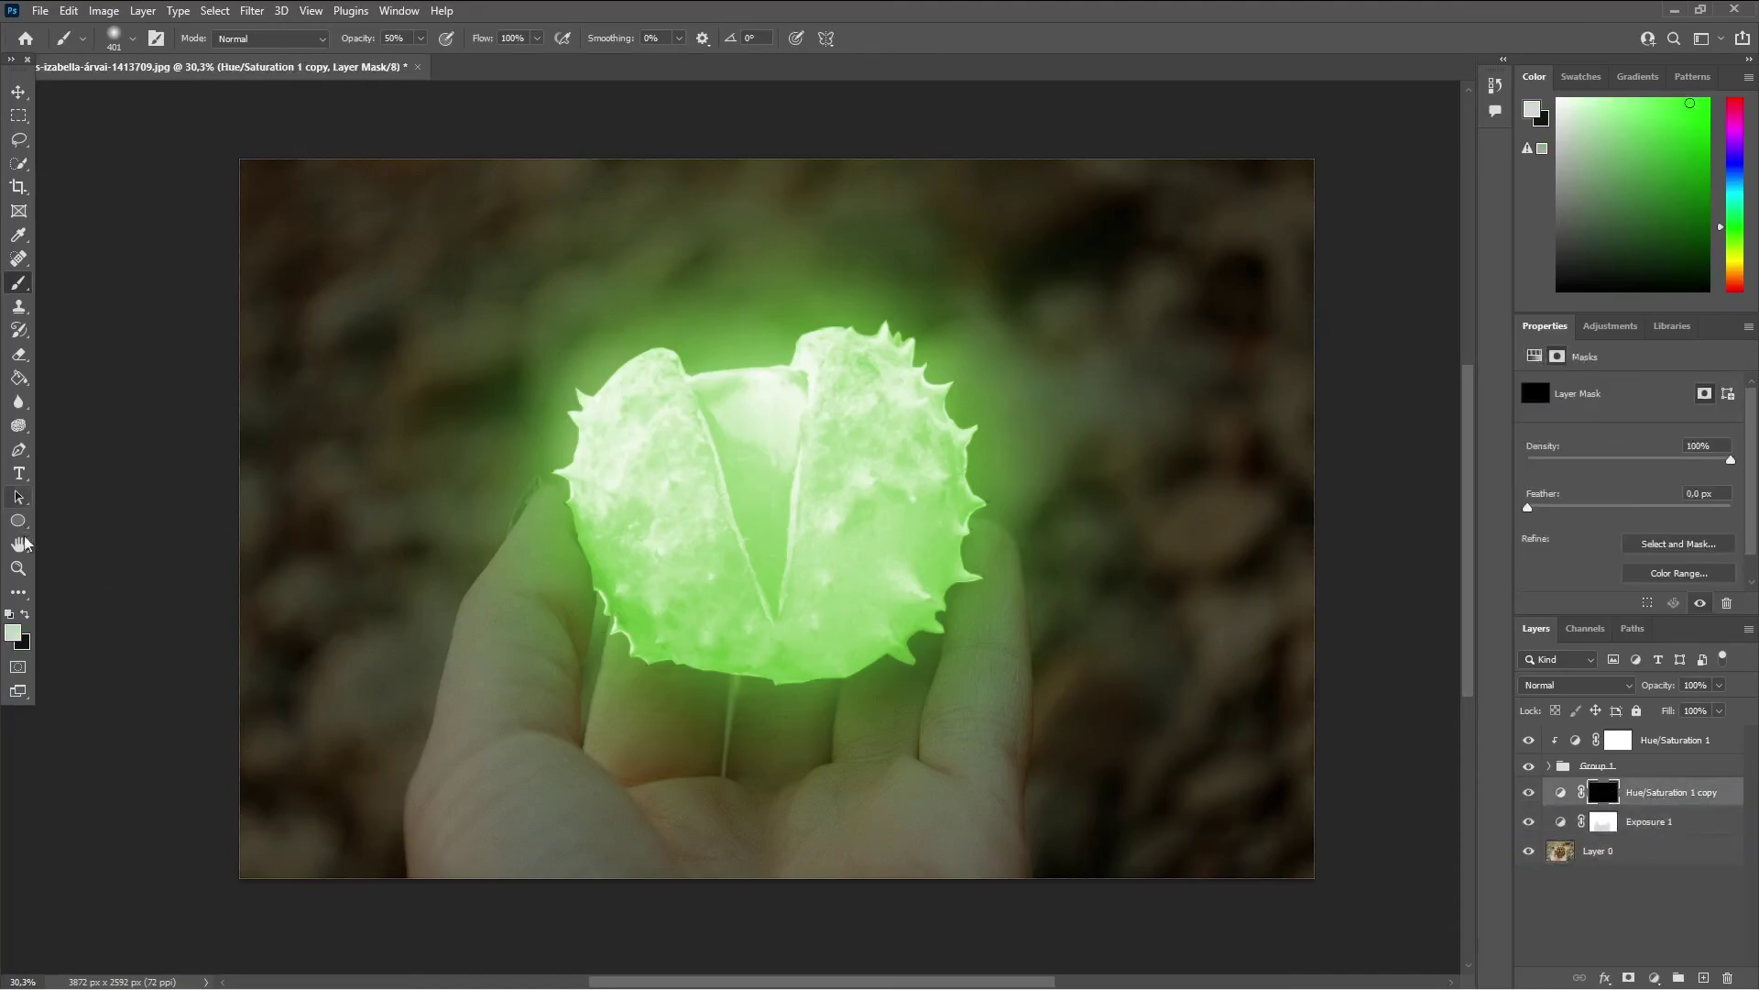
# Step: Paint the hand green on the Hue/Saturation 1 copy mask and set that layer to 86% opacity
pyautogui.click(29, 617)
pyautogui.moveTo(527, 629)
pyautogui.mouseDown()
pyautogui.moveTo(503, 668)
pyautogui.moveTo(550, 648)
pyautogui.moveTo(532, 770)
pyautogui.moveTo(471, 797)
pyautogui.moveTo(483, 824)
pyautogui.moveTo(562, 754)
pyautogui.moveTo(611, 795)
pyautogui.moveTo(647, 734)
pyautogui.moveTo(712, 719)
pyautogui.moveTo(723, 856)
pyautogui.moveTo(797, 854)
pyautogui.moveTo(726, 766)
pyautogui.moveTo(935, 770)
pyautogui.moveTo(981, 617)
pyautogui.moveTo(976, 811)
pyautogui.moveTo(742, 860)
pyautogui.moveTo(715, 797)
pyautogui.moveTo(769, 813)
pyautogui.moveTo(739, 786)
pyautogui.moveTo(648, 832)
pyautogui.moveTo(550, 700)
pyautogui.moveTo(542, 657)
pyautogui.moveTo(461, 819)
pyautogui.moveTo(476, 880)
pyautogui.moveTo(448, 824)
pyautogui.moveTo(739, 856)
pyautogui.moveTo(974, 762)
pyautogui.moveTo(990, 727)
pyautogui.moveTo(977, 844)
pyautogui.moveTo(868, 836)
pyautogui.moveTo(730, 611)
pyautogui.mouseUp()
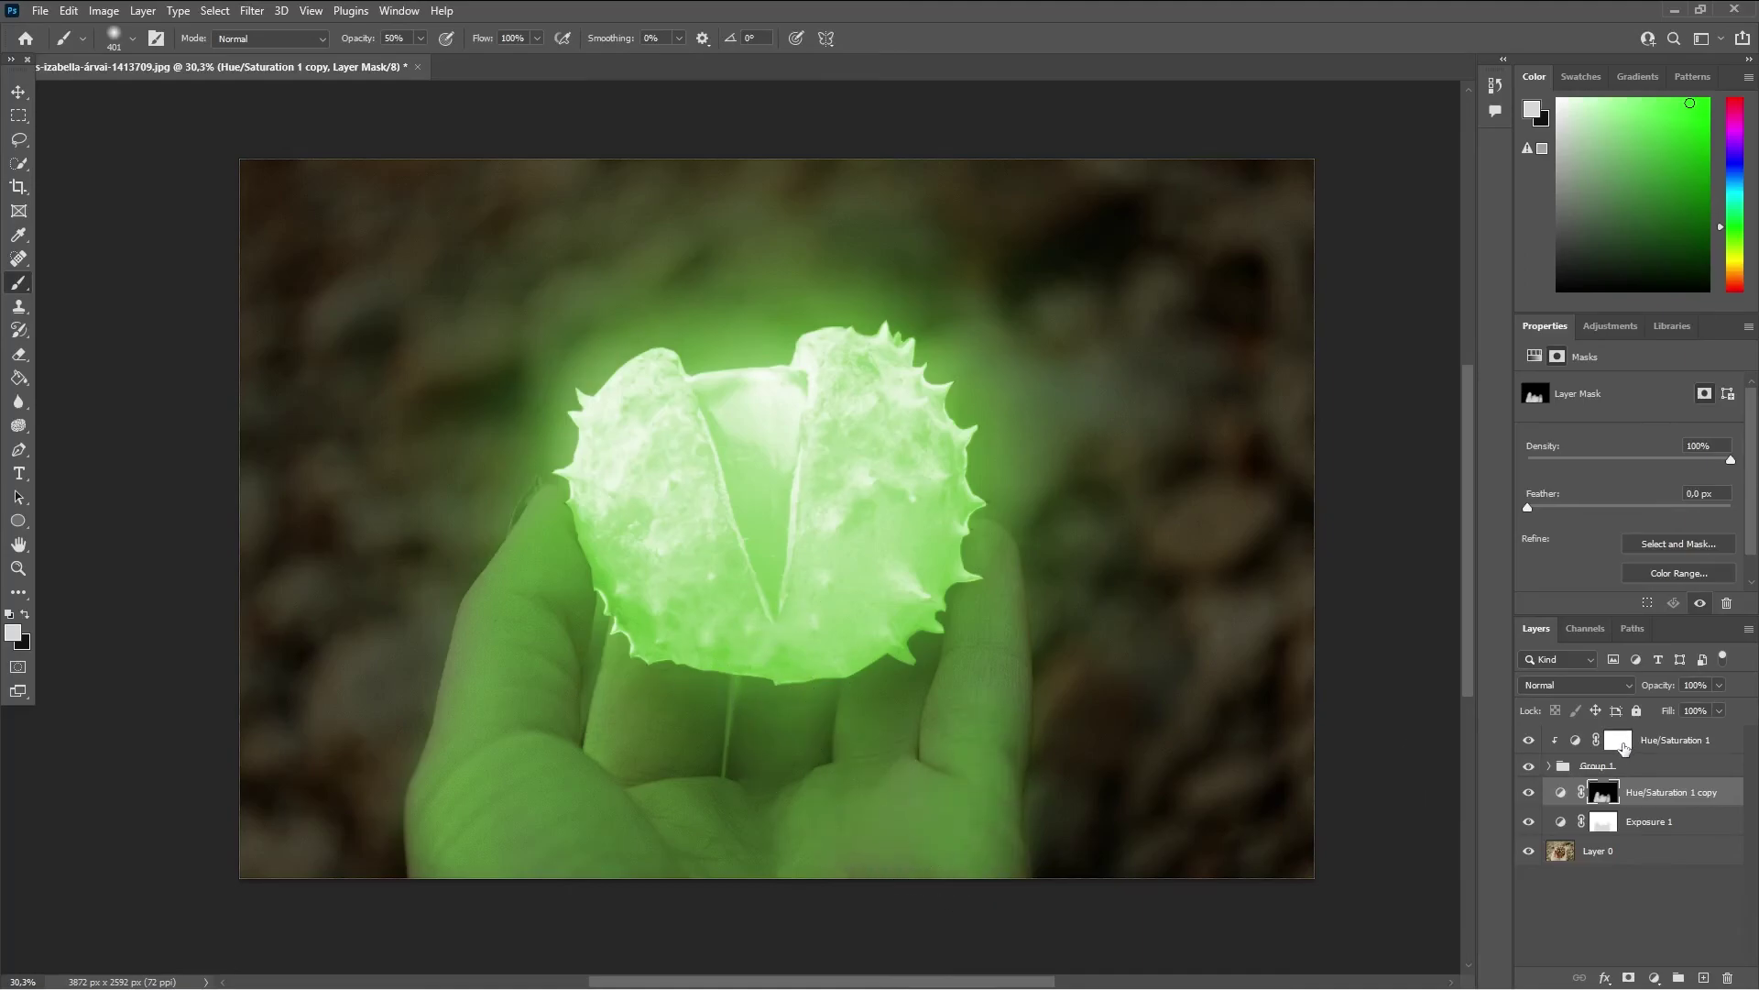
pyautogui.click(1618, 741)
pyautogui.click(1603, 795)
pyautogui.moveTo(1719, 685)
pyautogui.mouseDown()
pyautogui.moveTo(1720, 710)
pyautogui.moveTo(1685, 712)
pyautogui.moveTo(1710, 716)
pyautogui.mouseUp()
pyautogui.moveTo(1710, 716); pyautogui.dragTo(1722, 694)
pyautogui.click(1618, 741)
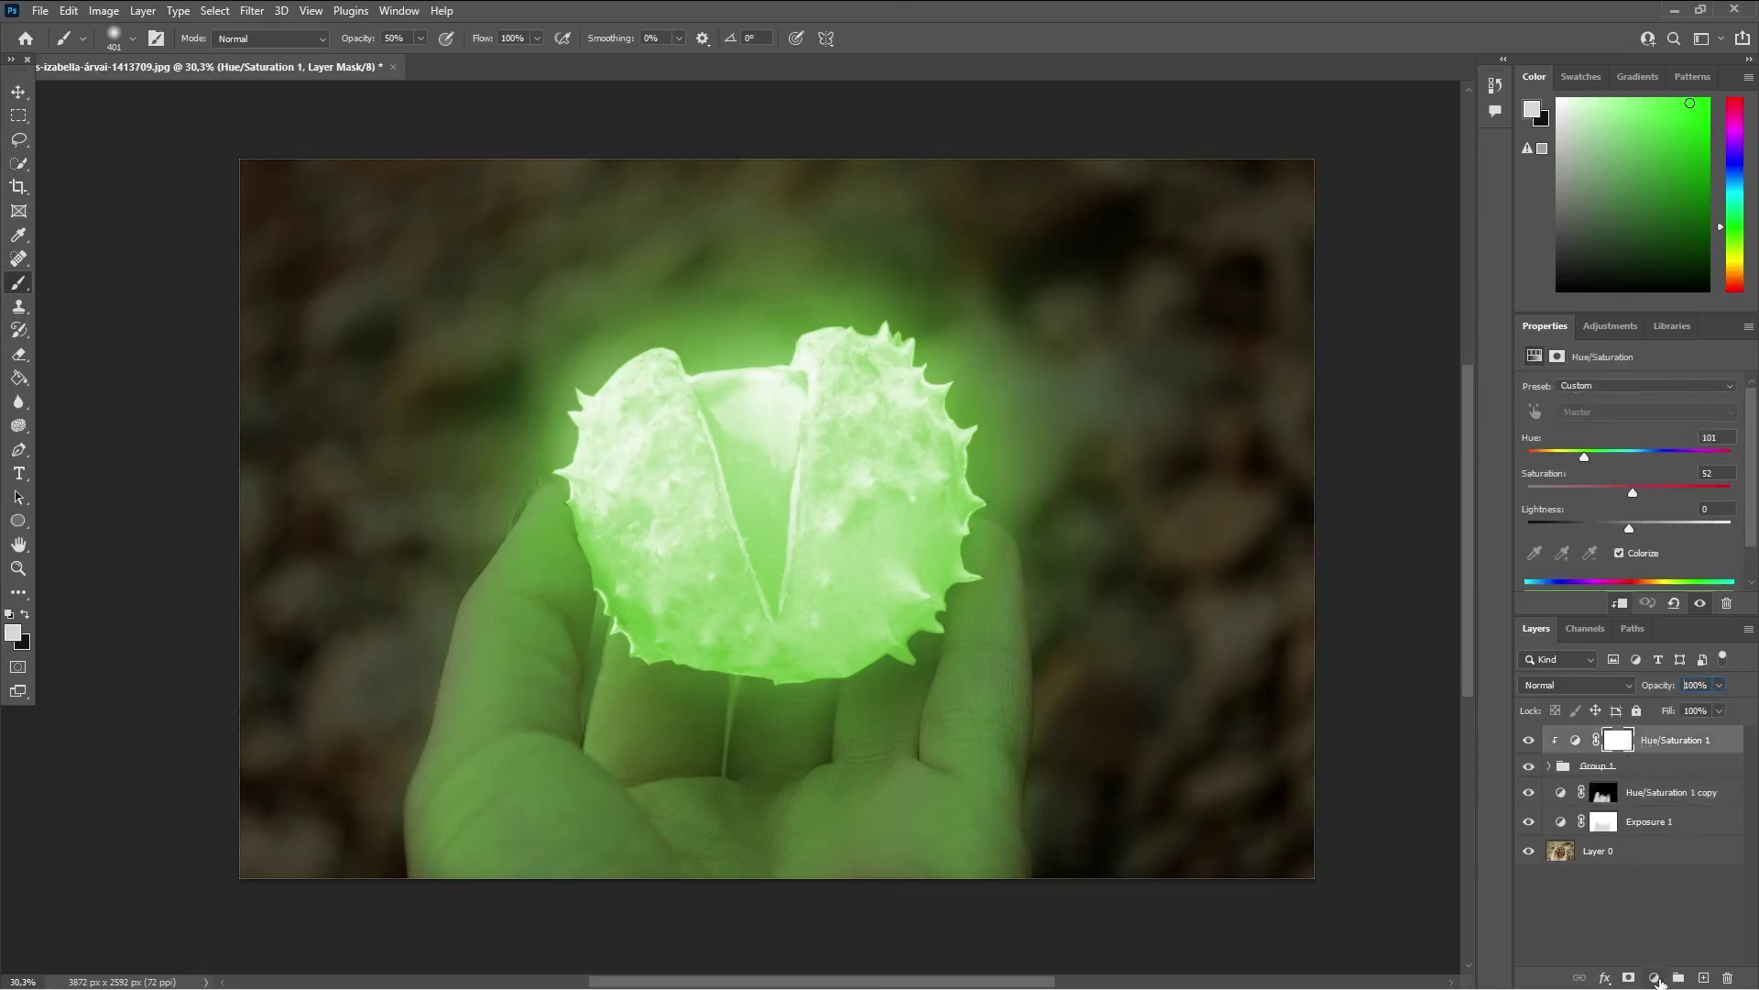
# Step: Add a Selective Color adjustment layer targeting the Greens
pyautogui.click(1655, 979)
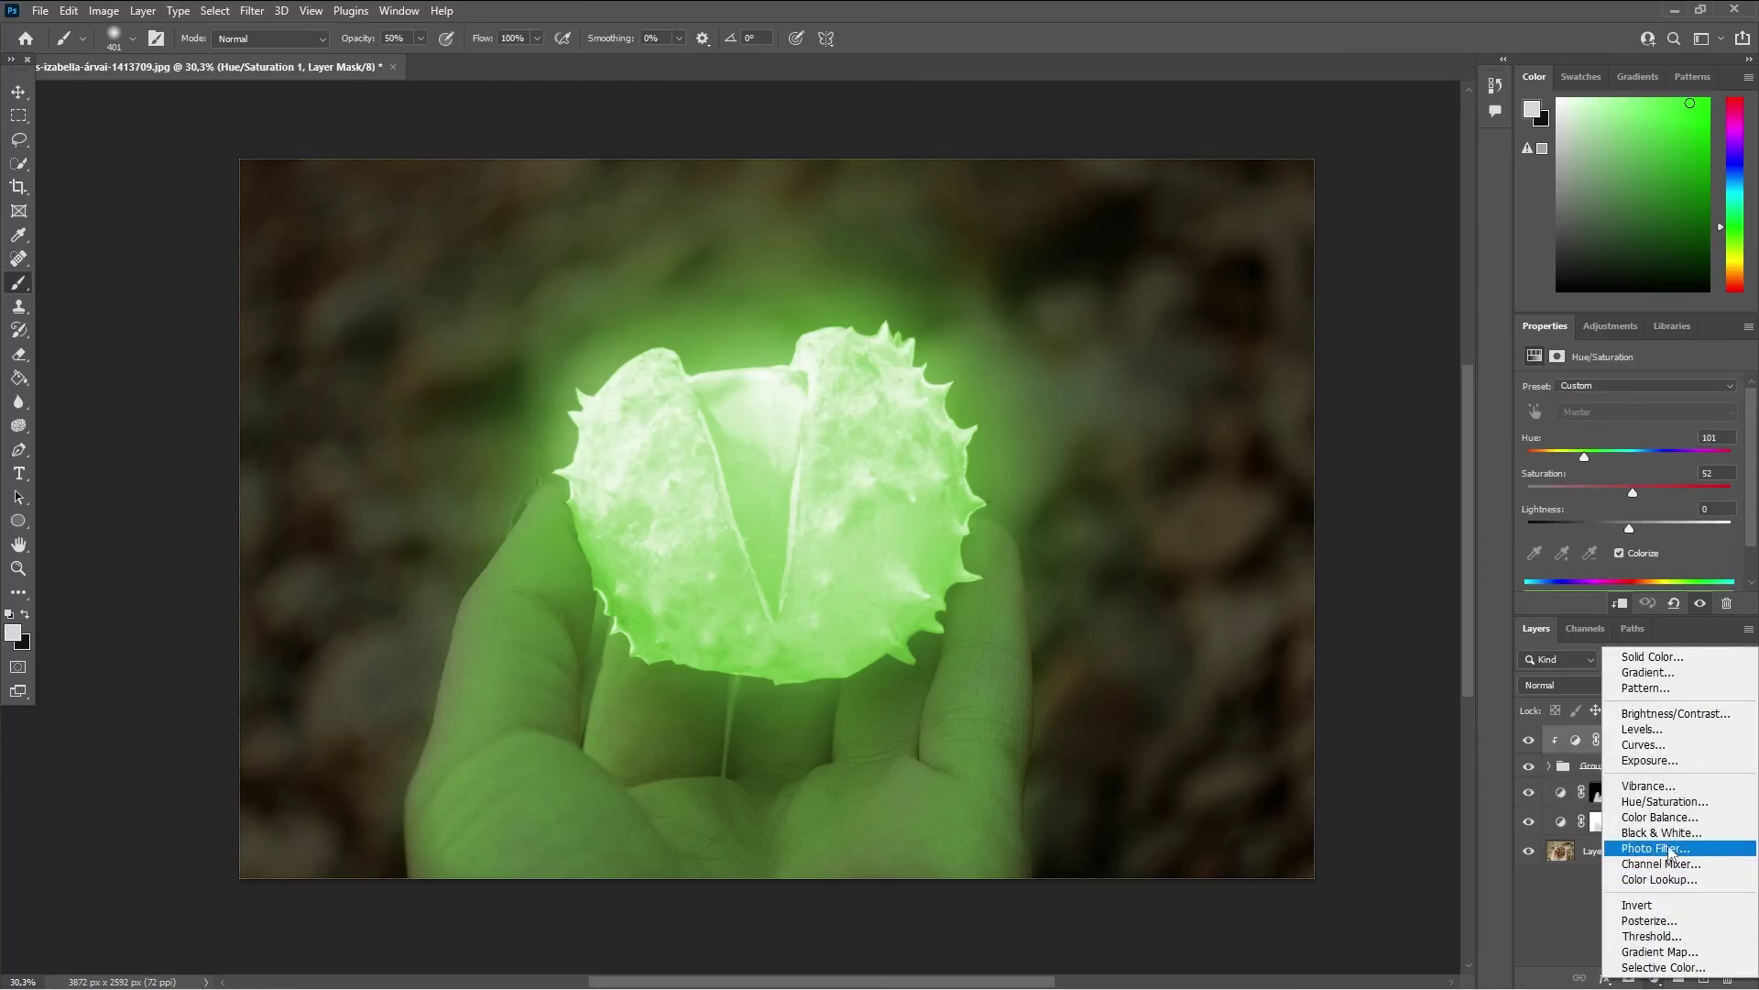
pyautogui.click(1668, 967)
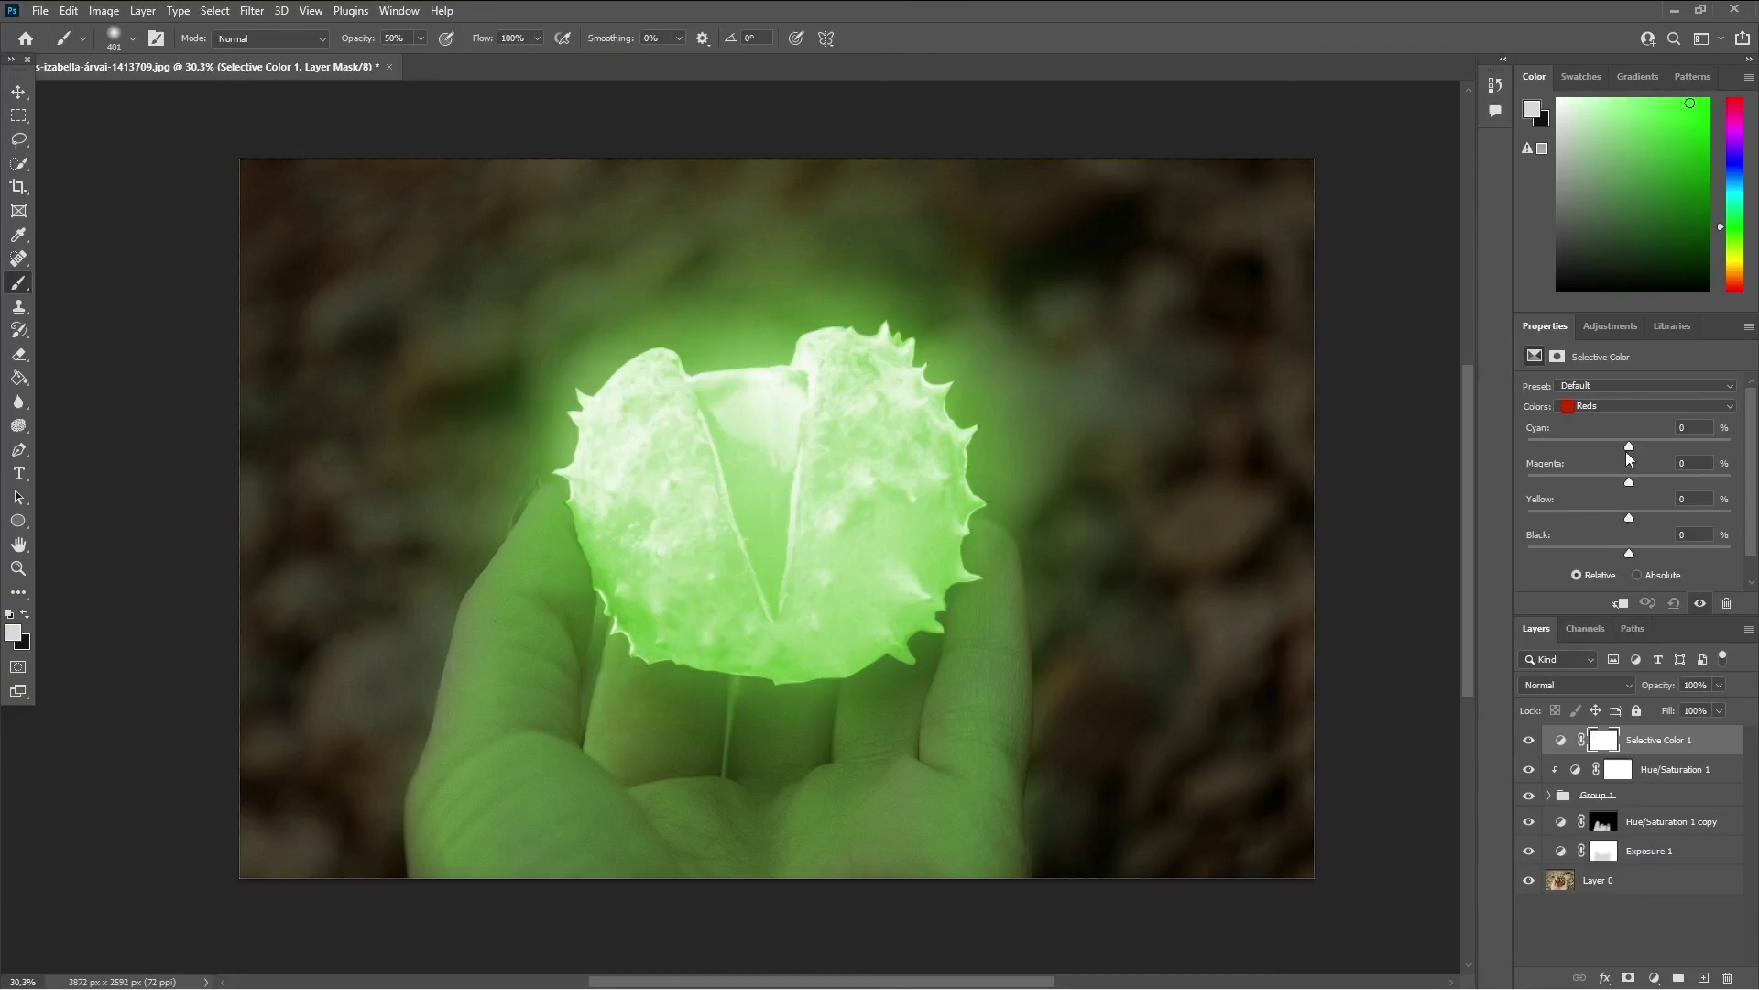
pyautogui.click(1613, 406)
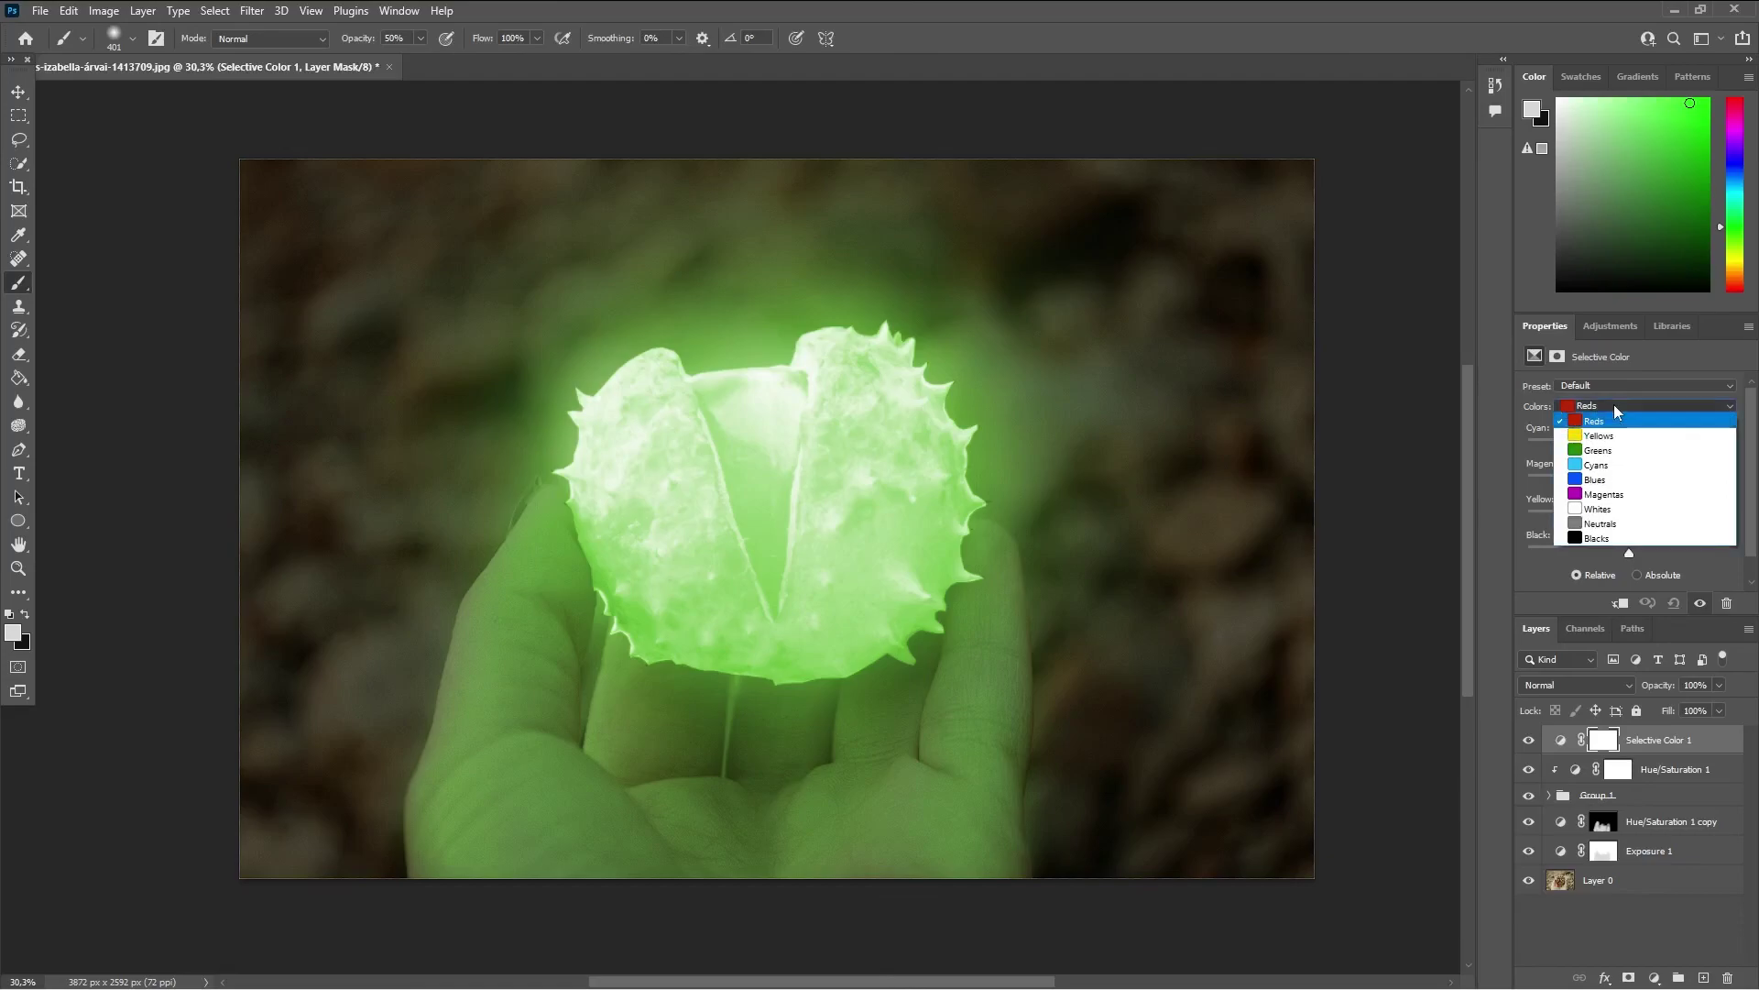
pyautogui.click(1614, 453)
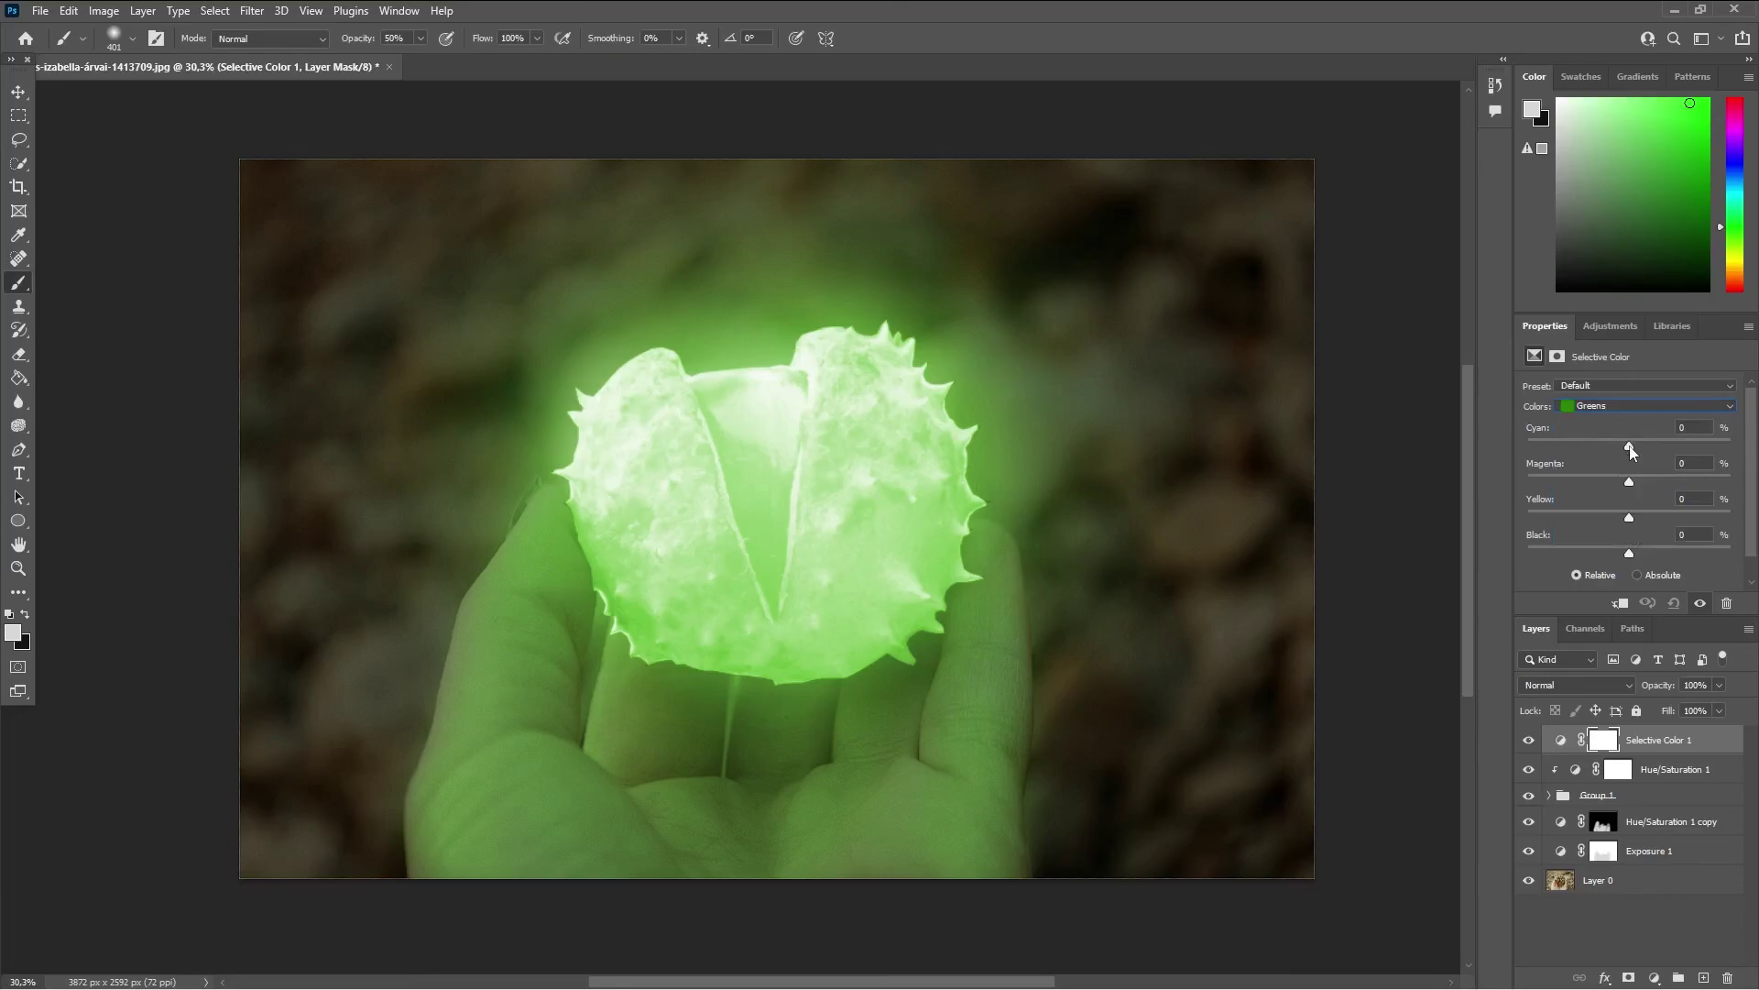
# Step: Shift the Greens to cyan -13, magenta -18, yellow +5 and black +24
pyautogui.moveTo(1628, 452)
pyautogui.mouseDown()
pyautogui.moveTo(1617, 443)
pyautogui.moveTo(1638, 483)
pyautogui.moveTo(1615, 488)
pyautogui.mouseUp()
pyautogui.moveTo(1634, 552); pyautogui.dragTo(1639, 552)
pyautogui.moveTo(1654, 555); pyautogui.dragTo(1655, 554)
pyautogui.click(1561, 739)
pyautogui.click(1529, 741)
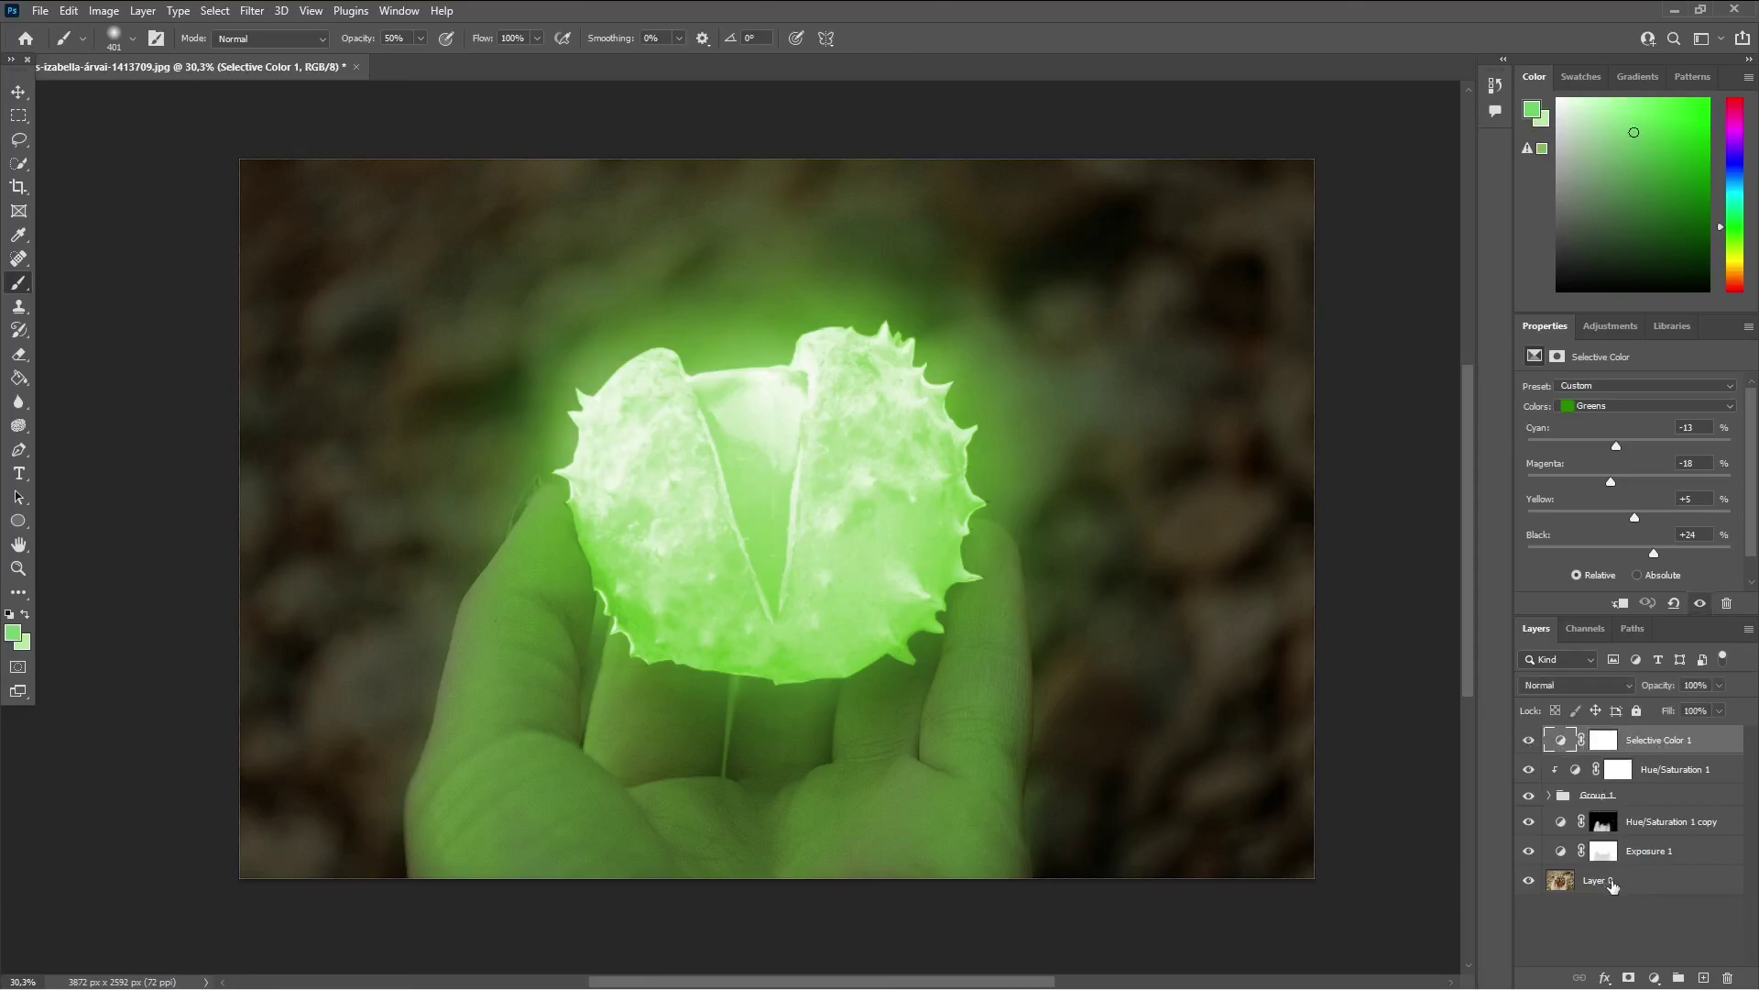
pyautogui.click(1612, 883)
pyautogui.click(1656, 979)
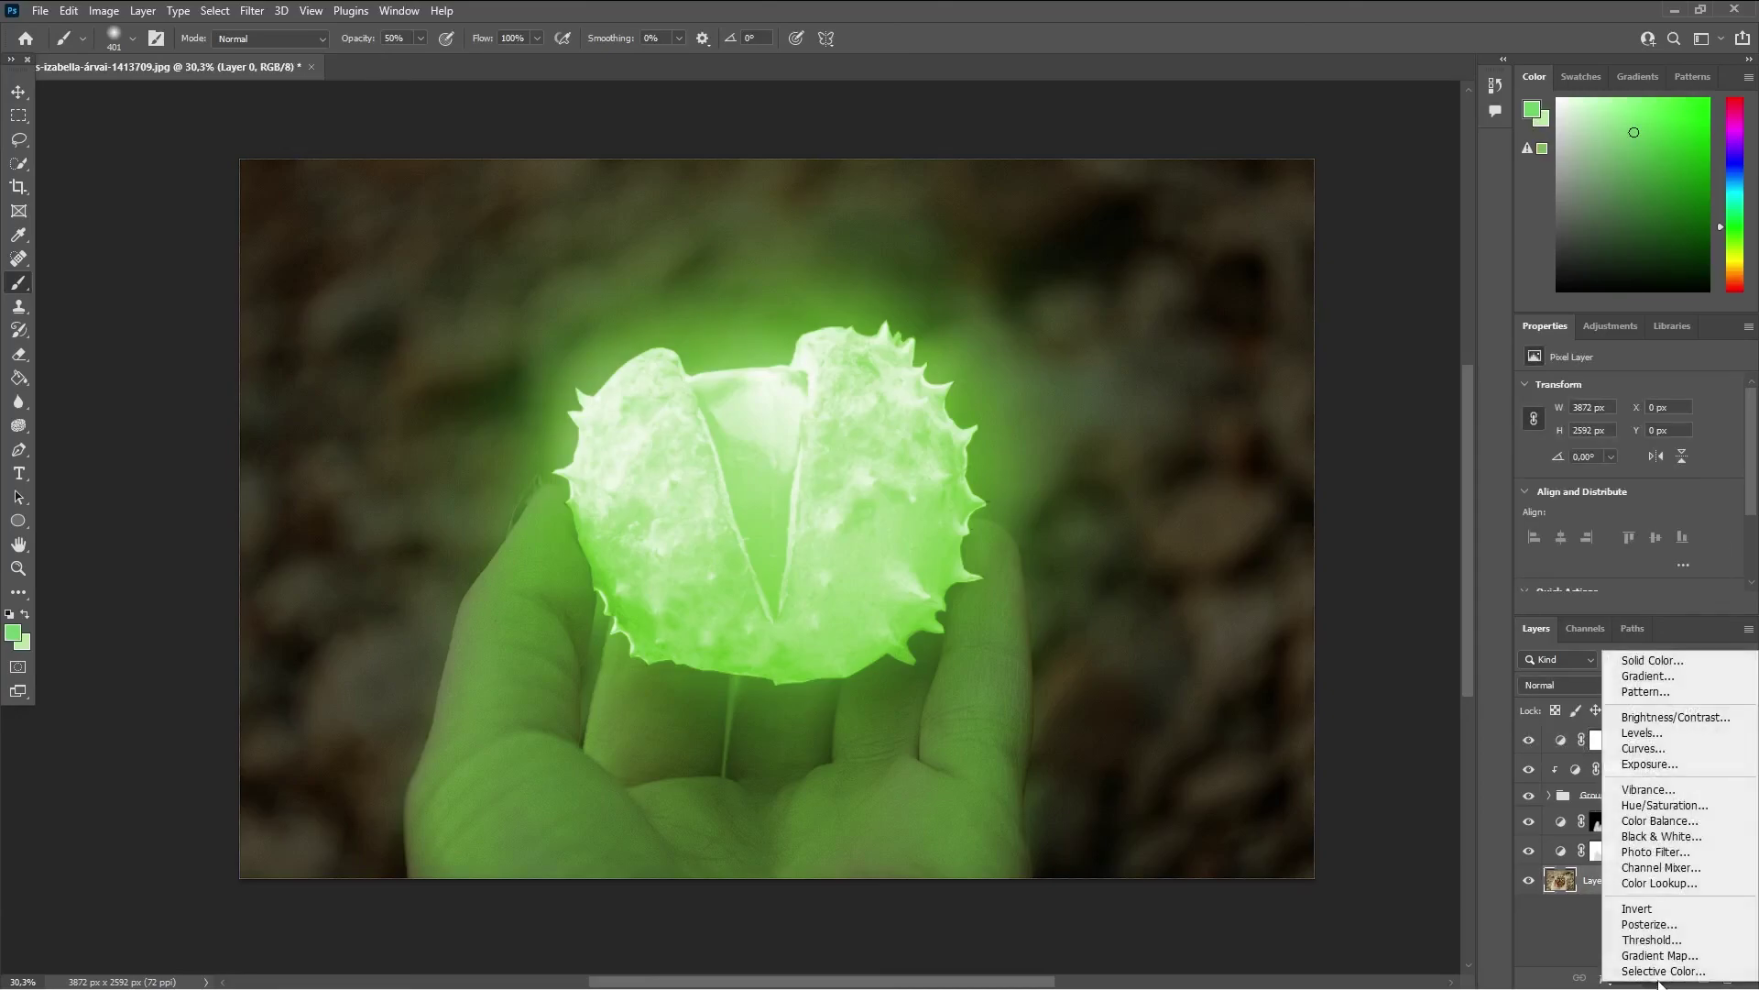
# Step: Darken the photo with a Curves 1 layer bent down at one point, then reselect Layer 0
pyautogui.click(1657, 749)
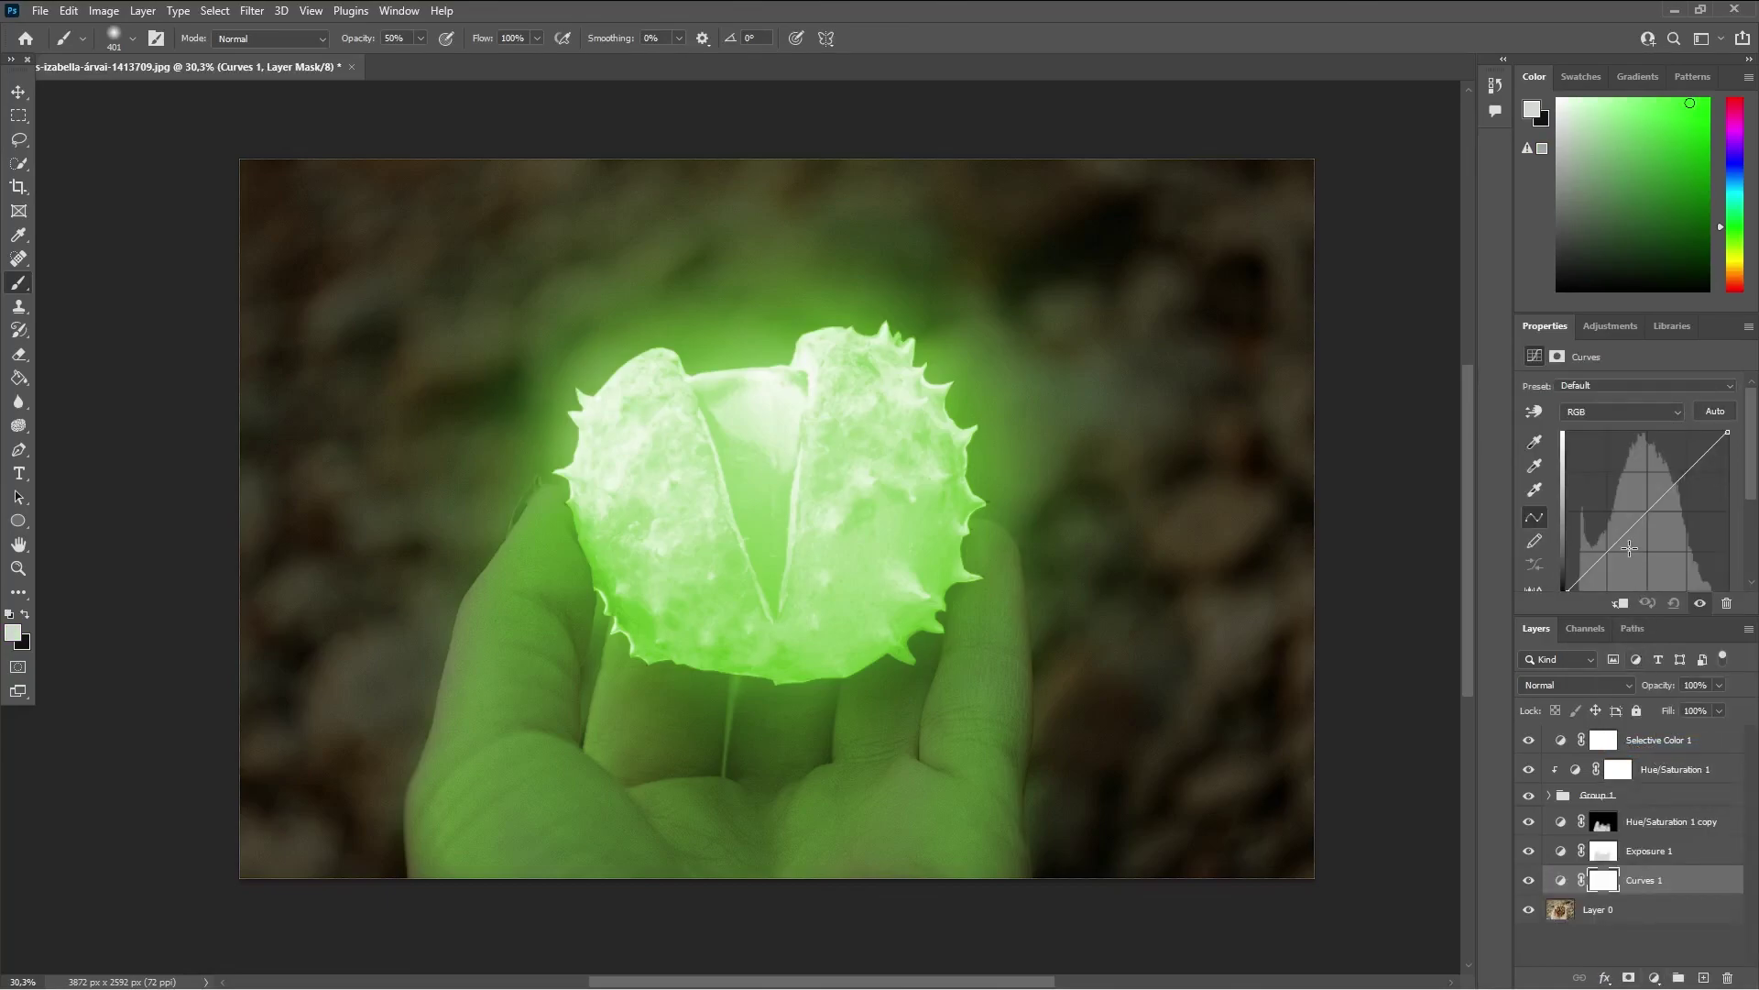
pyautogui.click(1614, 545)
pyautogui.moveTo(1614, 545); pyautogui.dragTo(1625, 552)
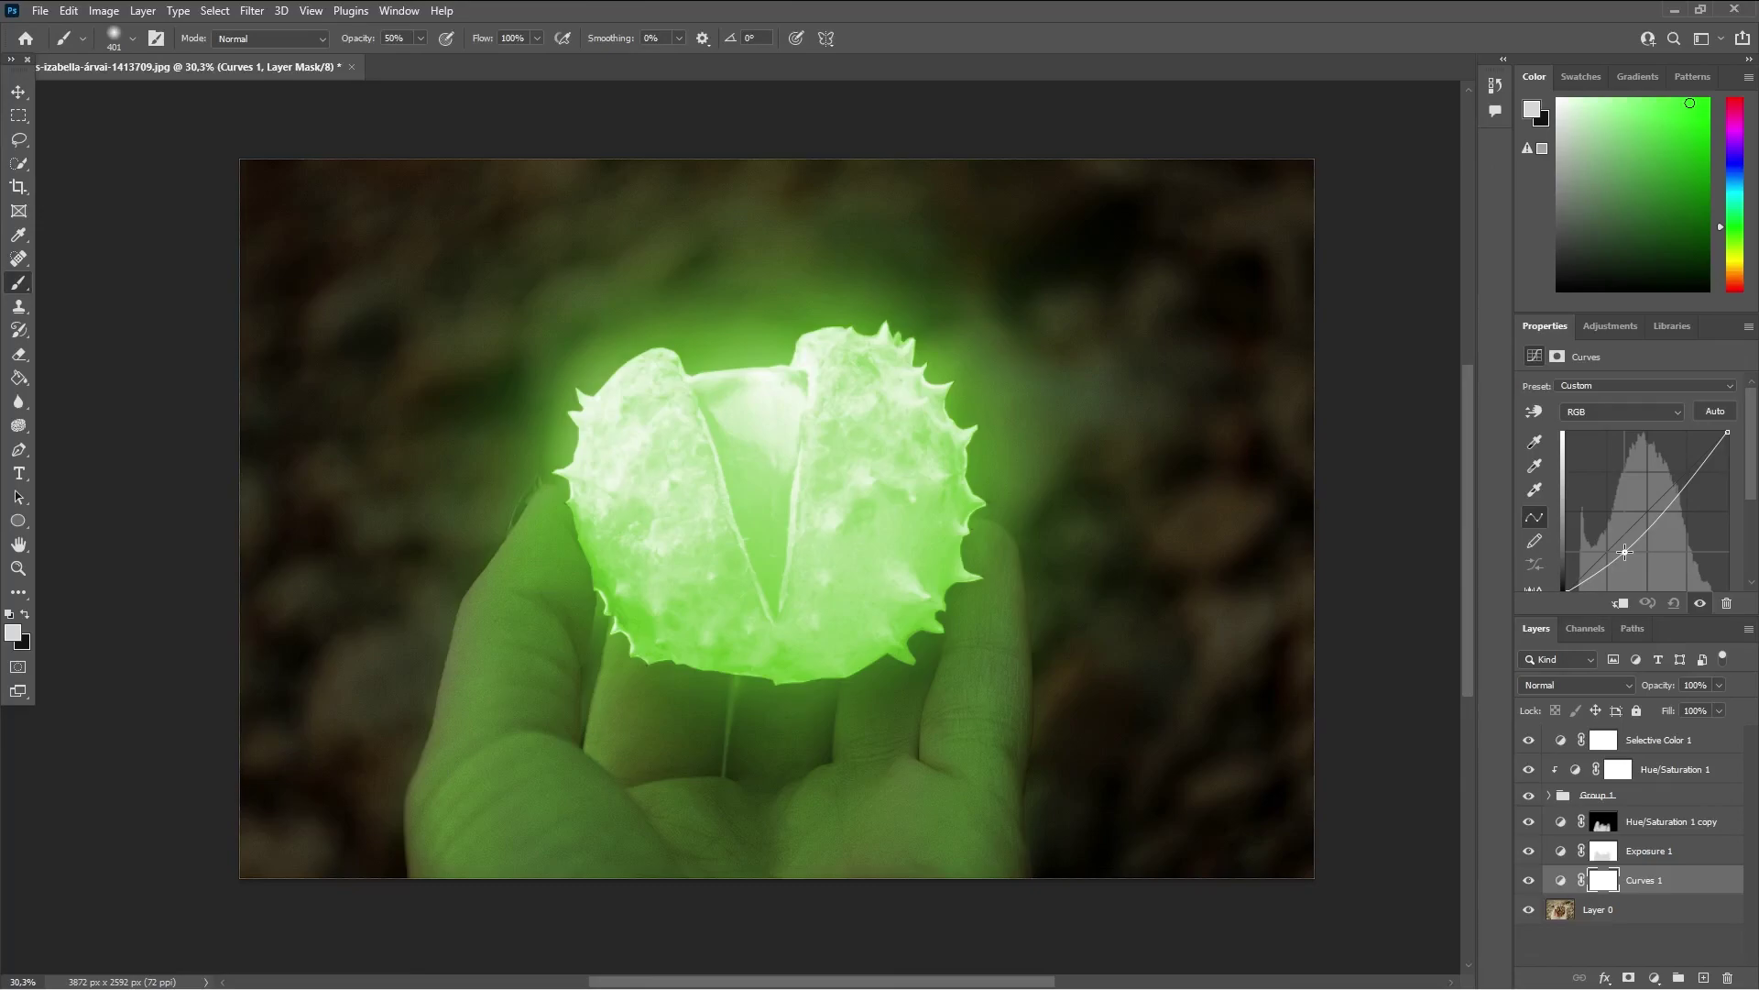
pyautogui.moveTo(1624, 552); pyautogui.dragTo(1620, 552)
pyautogui.moveTo(1621, 552); pyautogui.dragTo(1623, 551)
pyautogui.click(1633, 911)
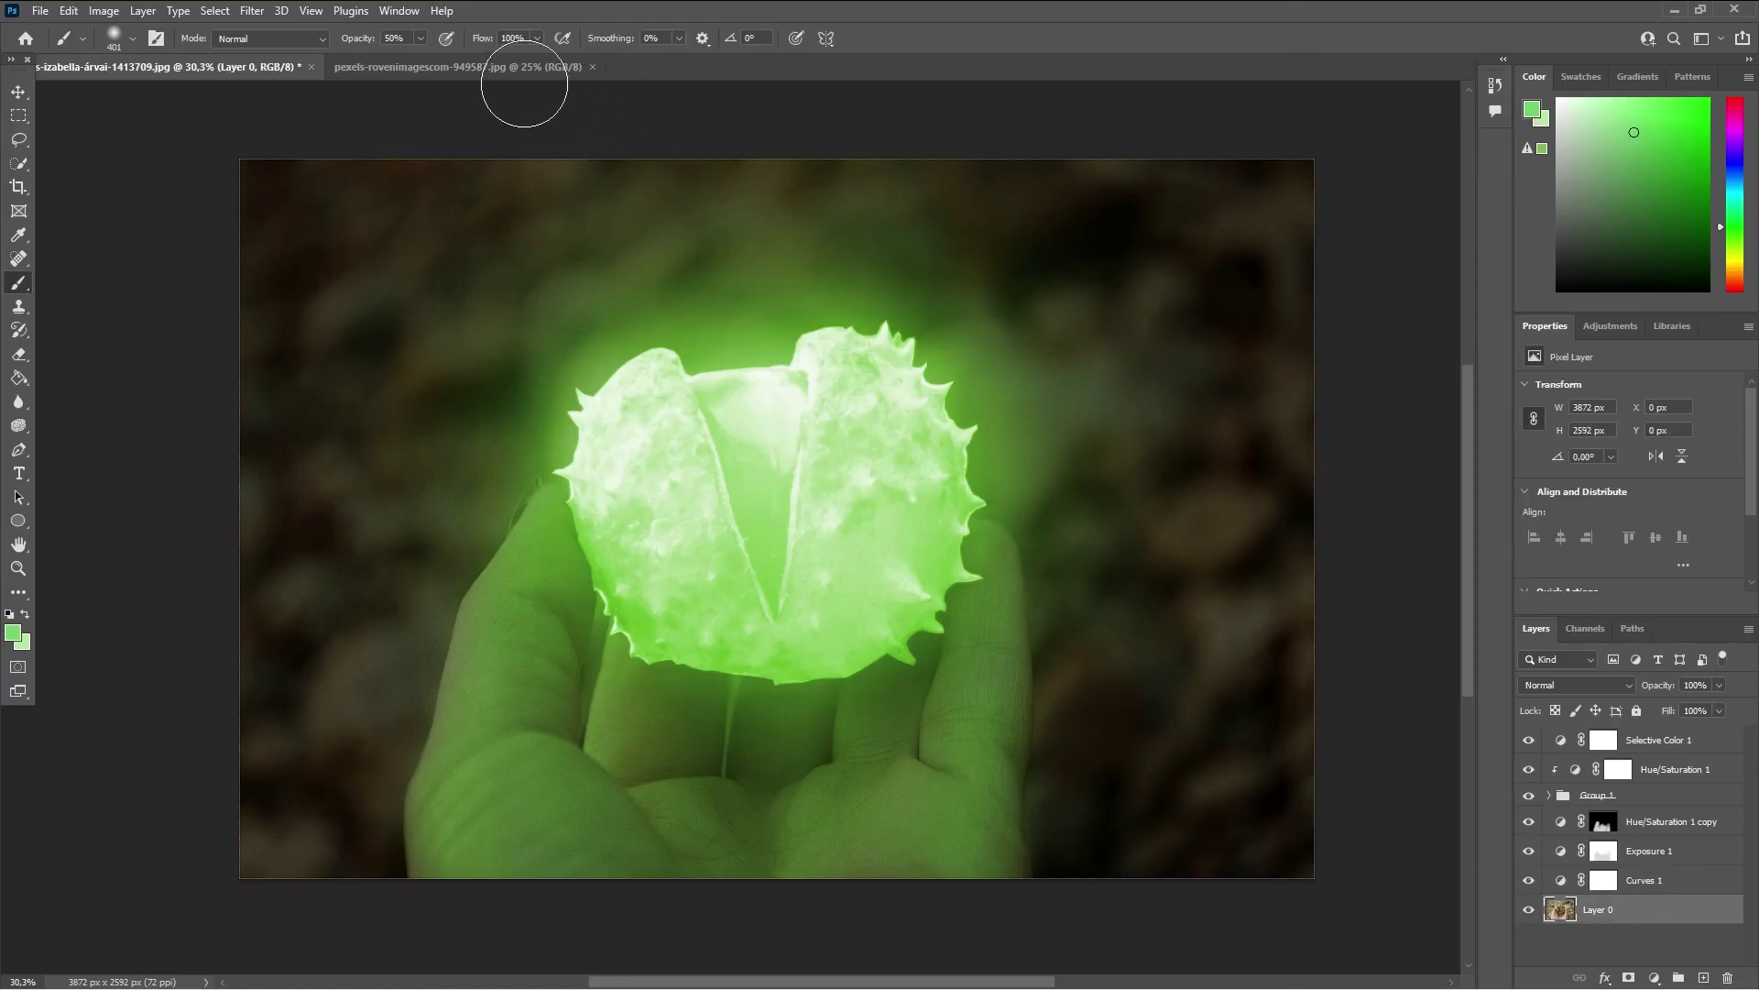
# Step: Drag the bokeh photo into the chestnut husk document as a new layer
pyautogui.click(513, 69)
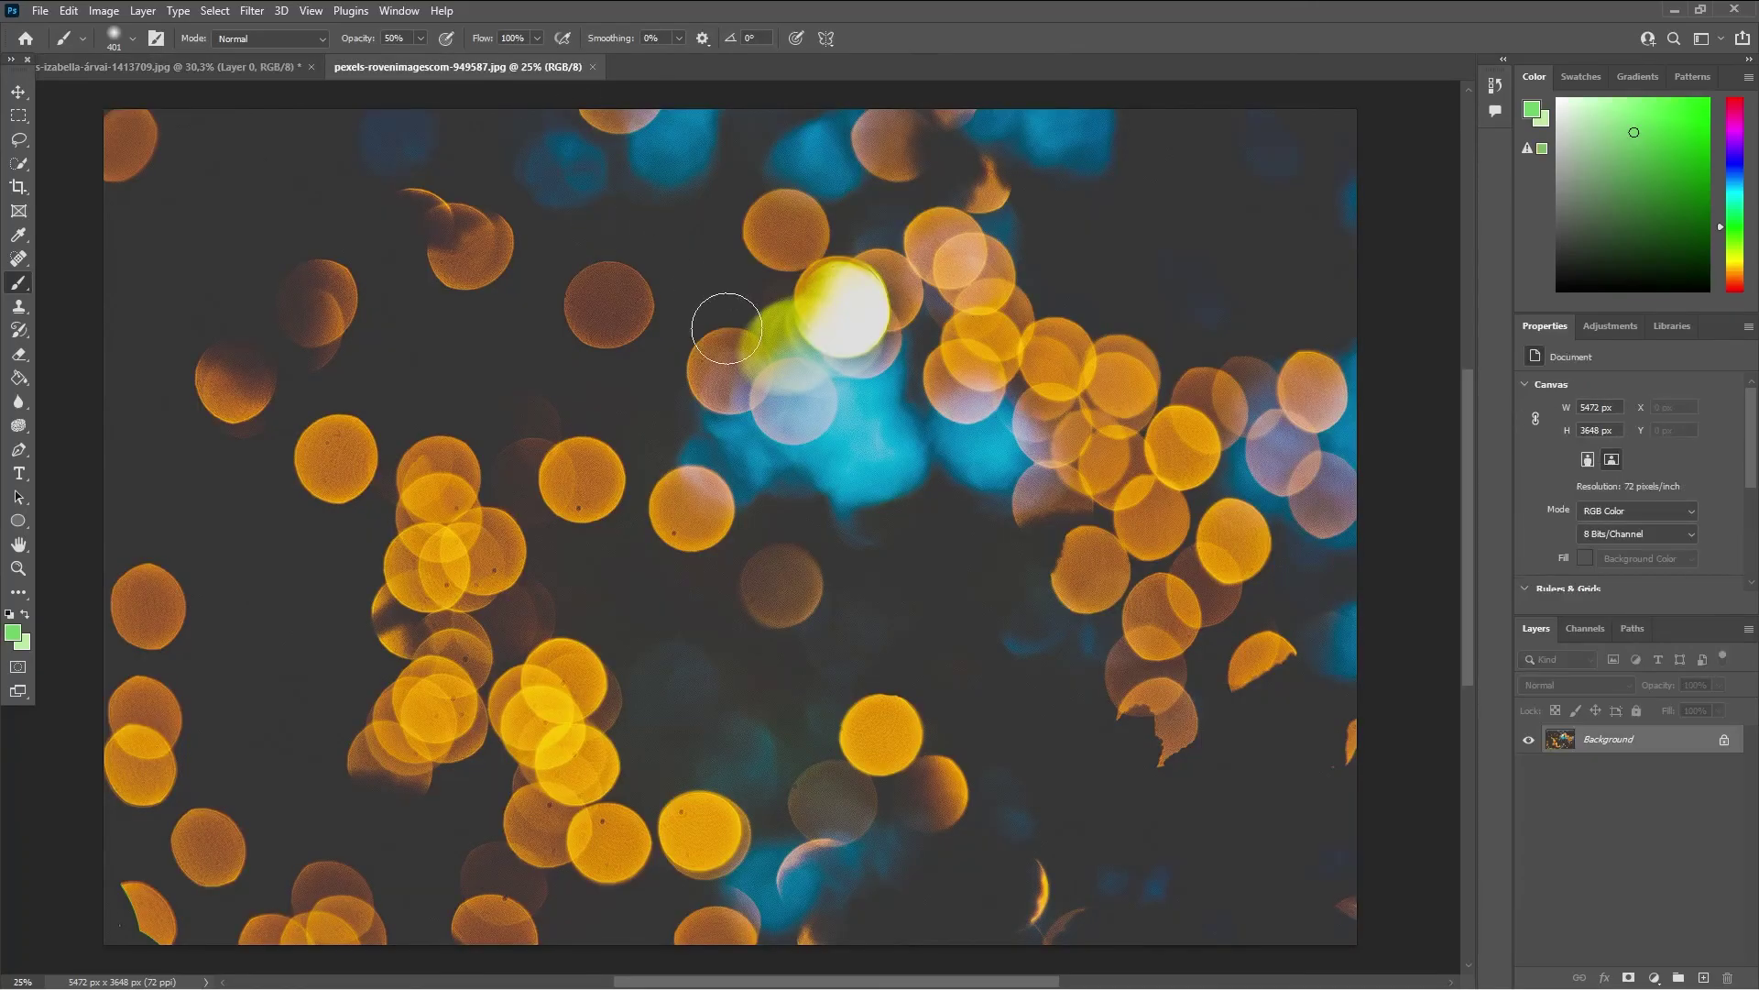
pyautogui.press('v')
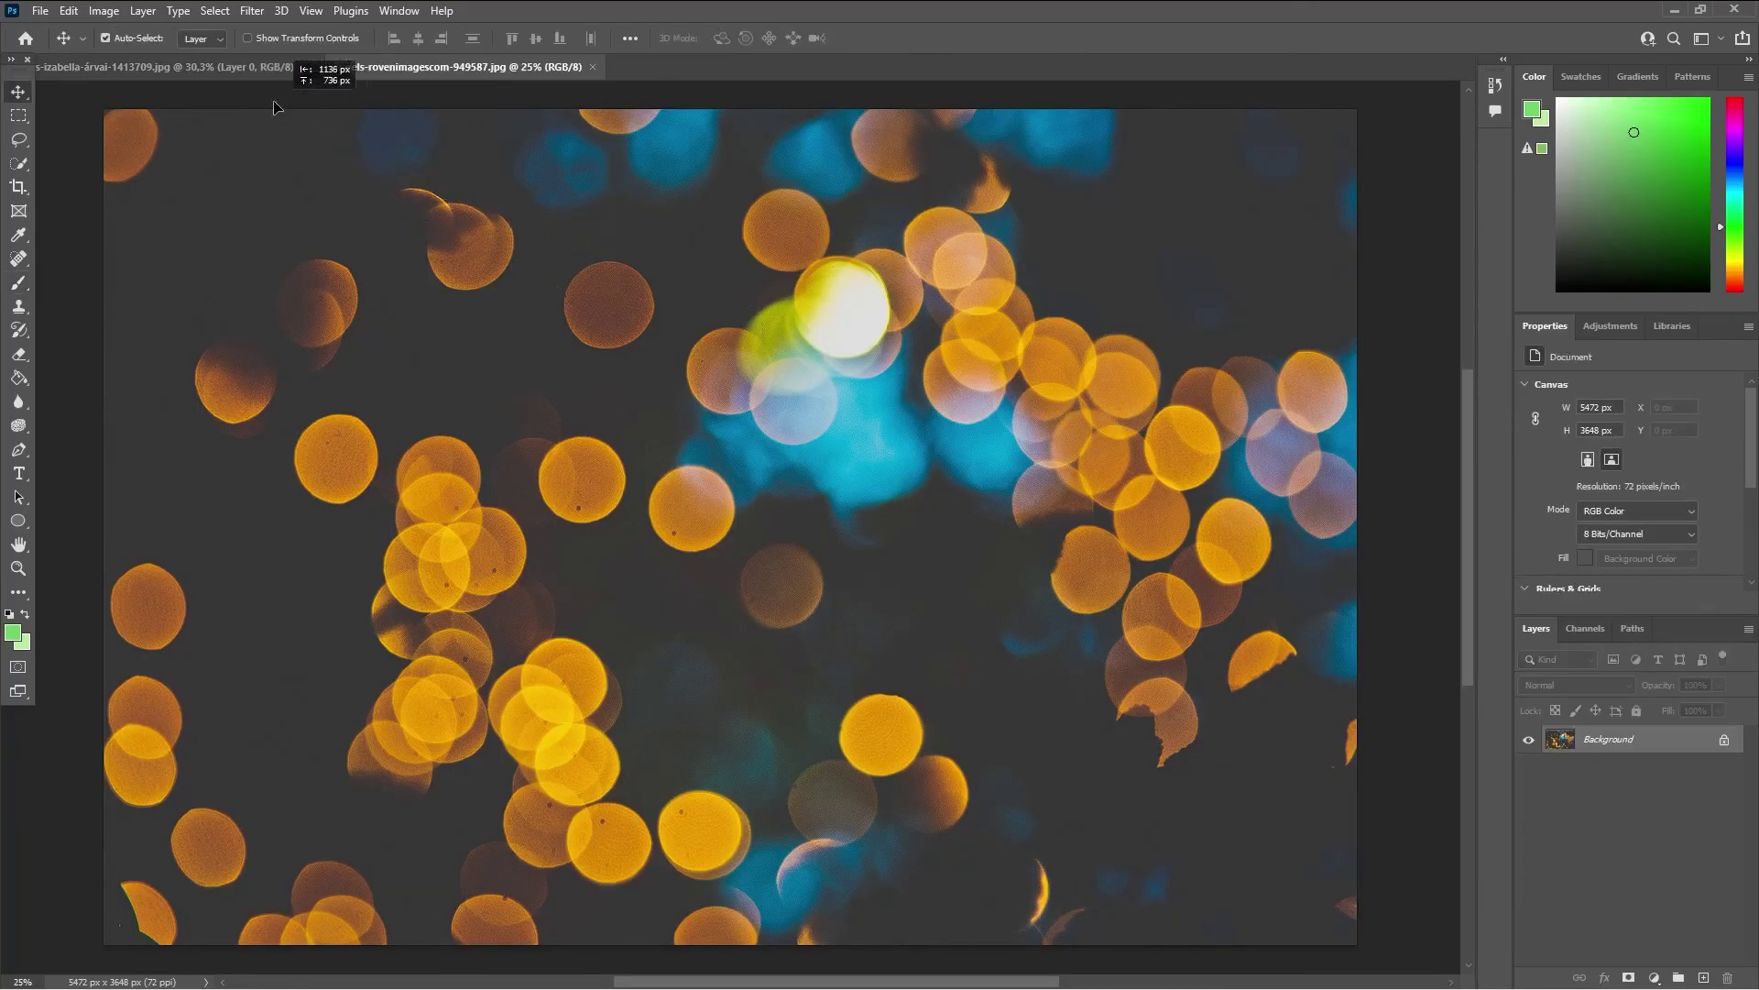
pyautogui.click(252, 68)
pyautogui.moveTo(656, 400); pyautogui.dragTo(654, 396)
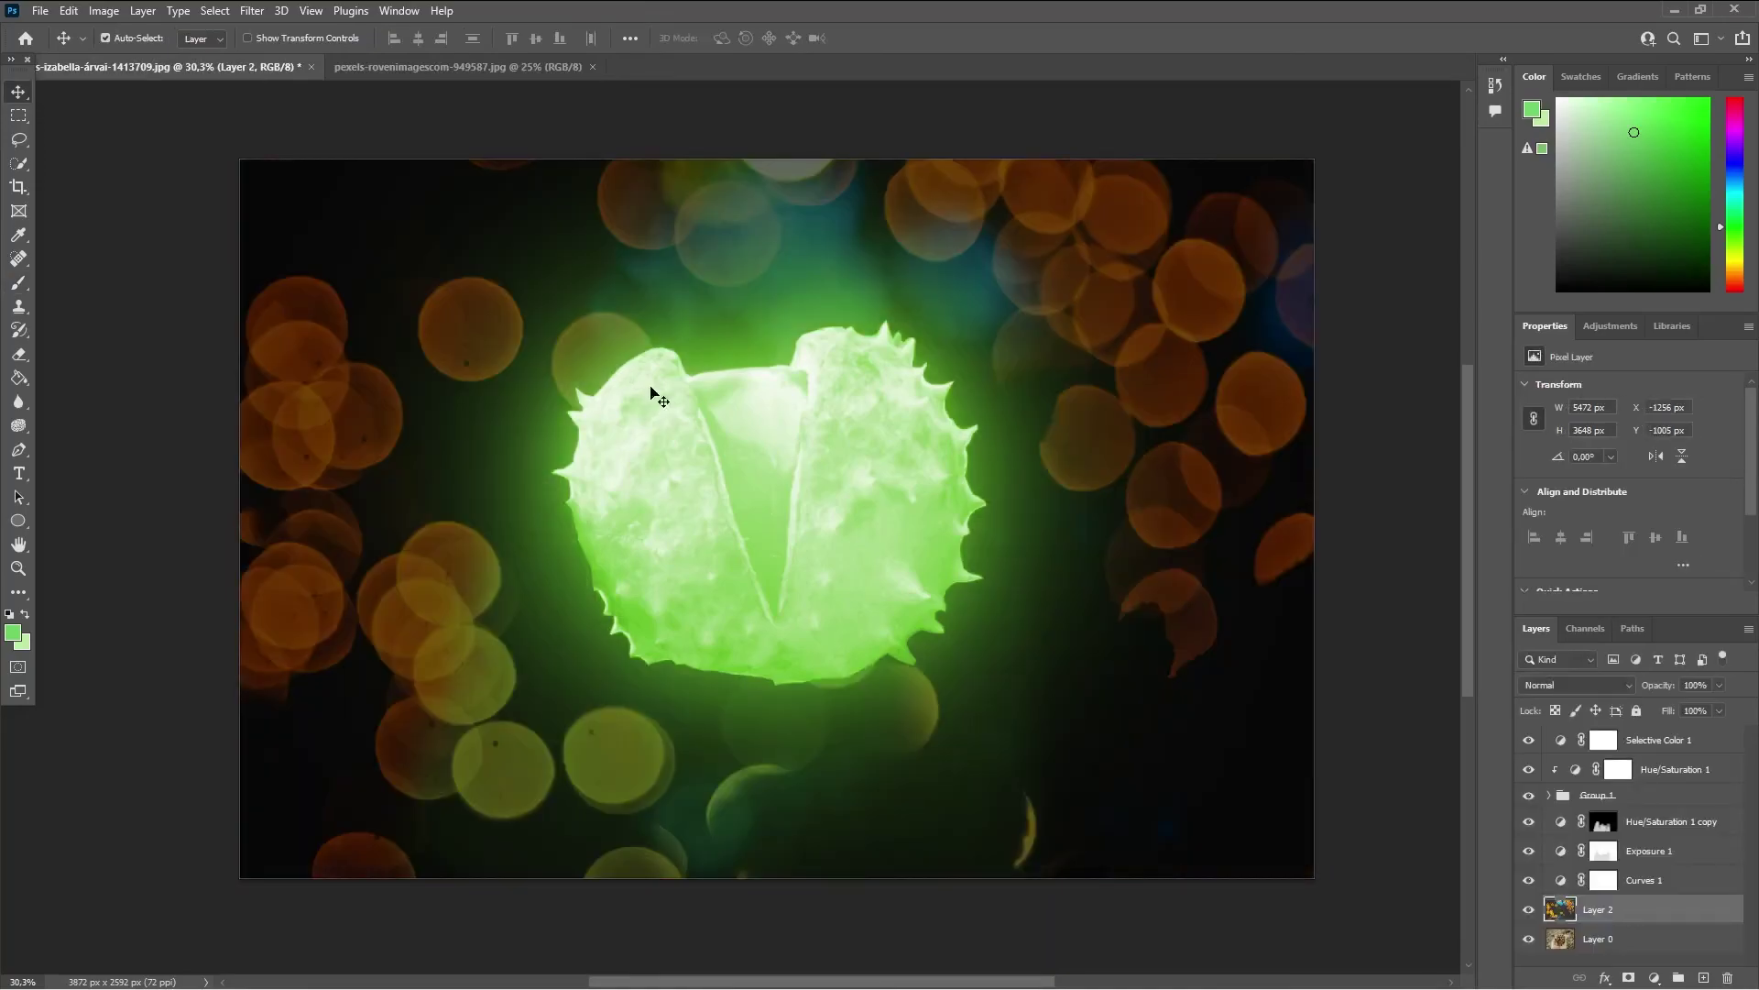
# Step: Scale bokeh Layer 2 to about 46%, position it over the husk, and move it to the top
pyautogui.hotkey('ctrl', 't')
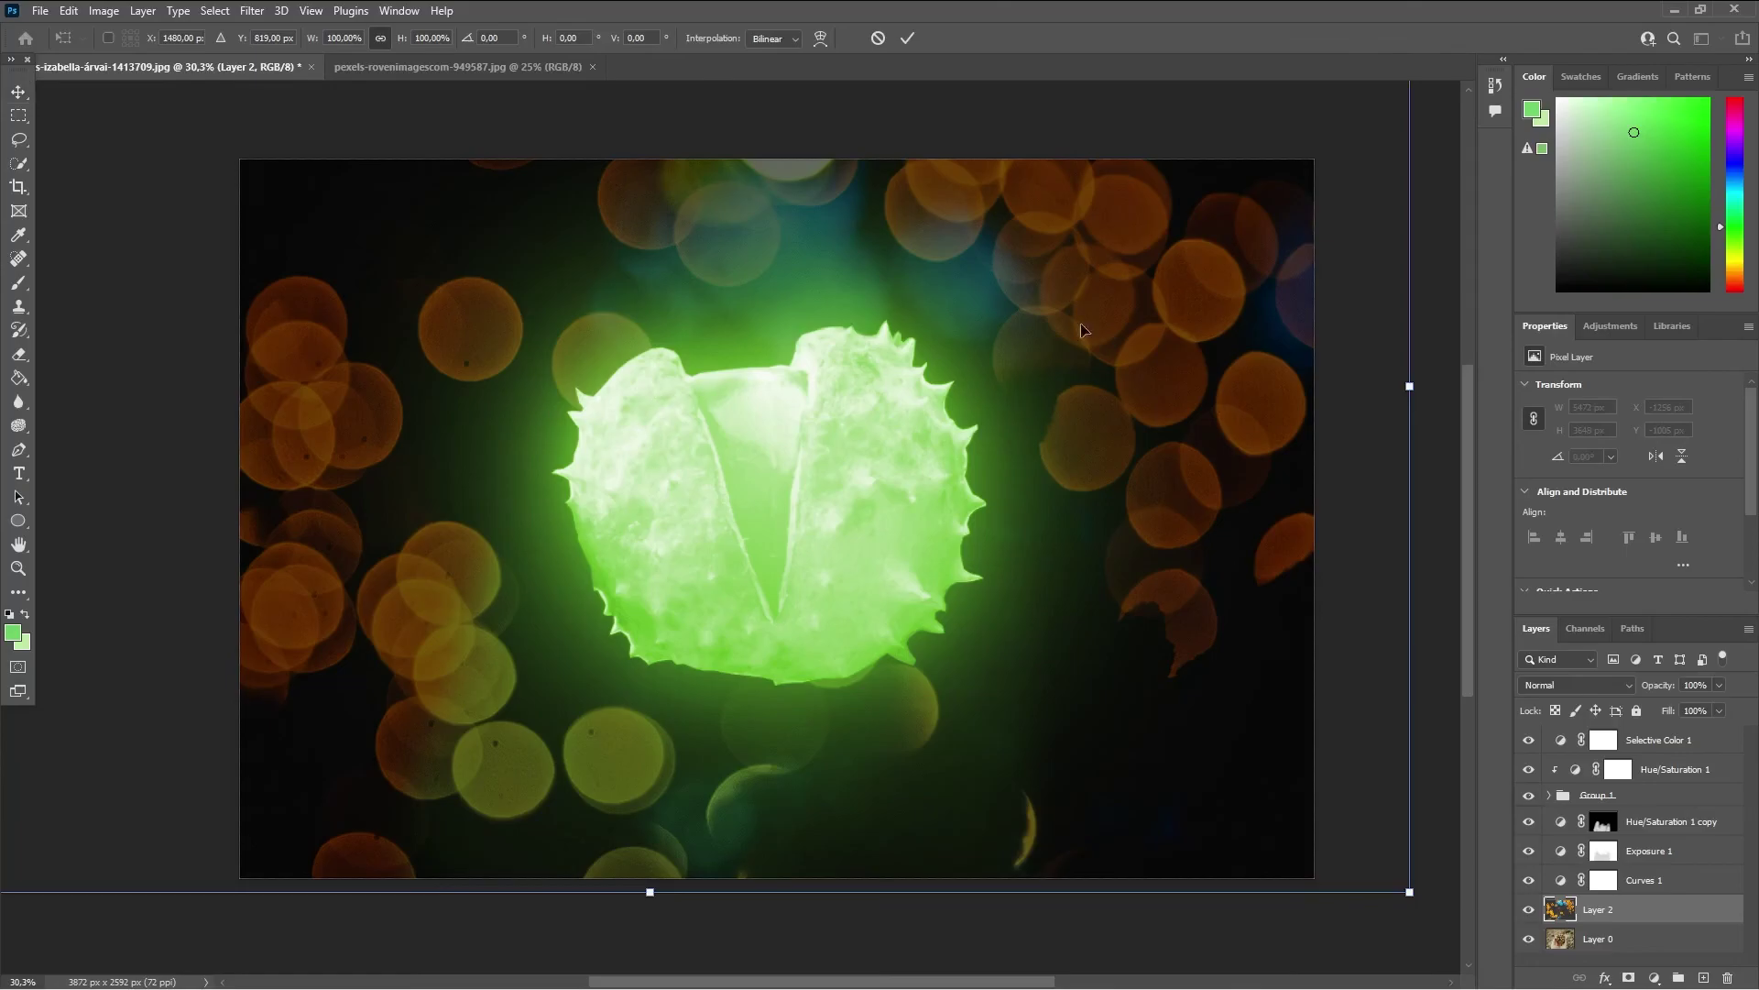
pyautogui.moveTo(1409, 386); pyautogui.dragTo(594, 365)
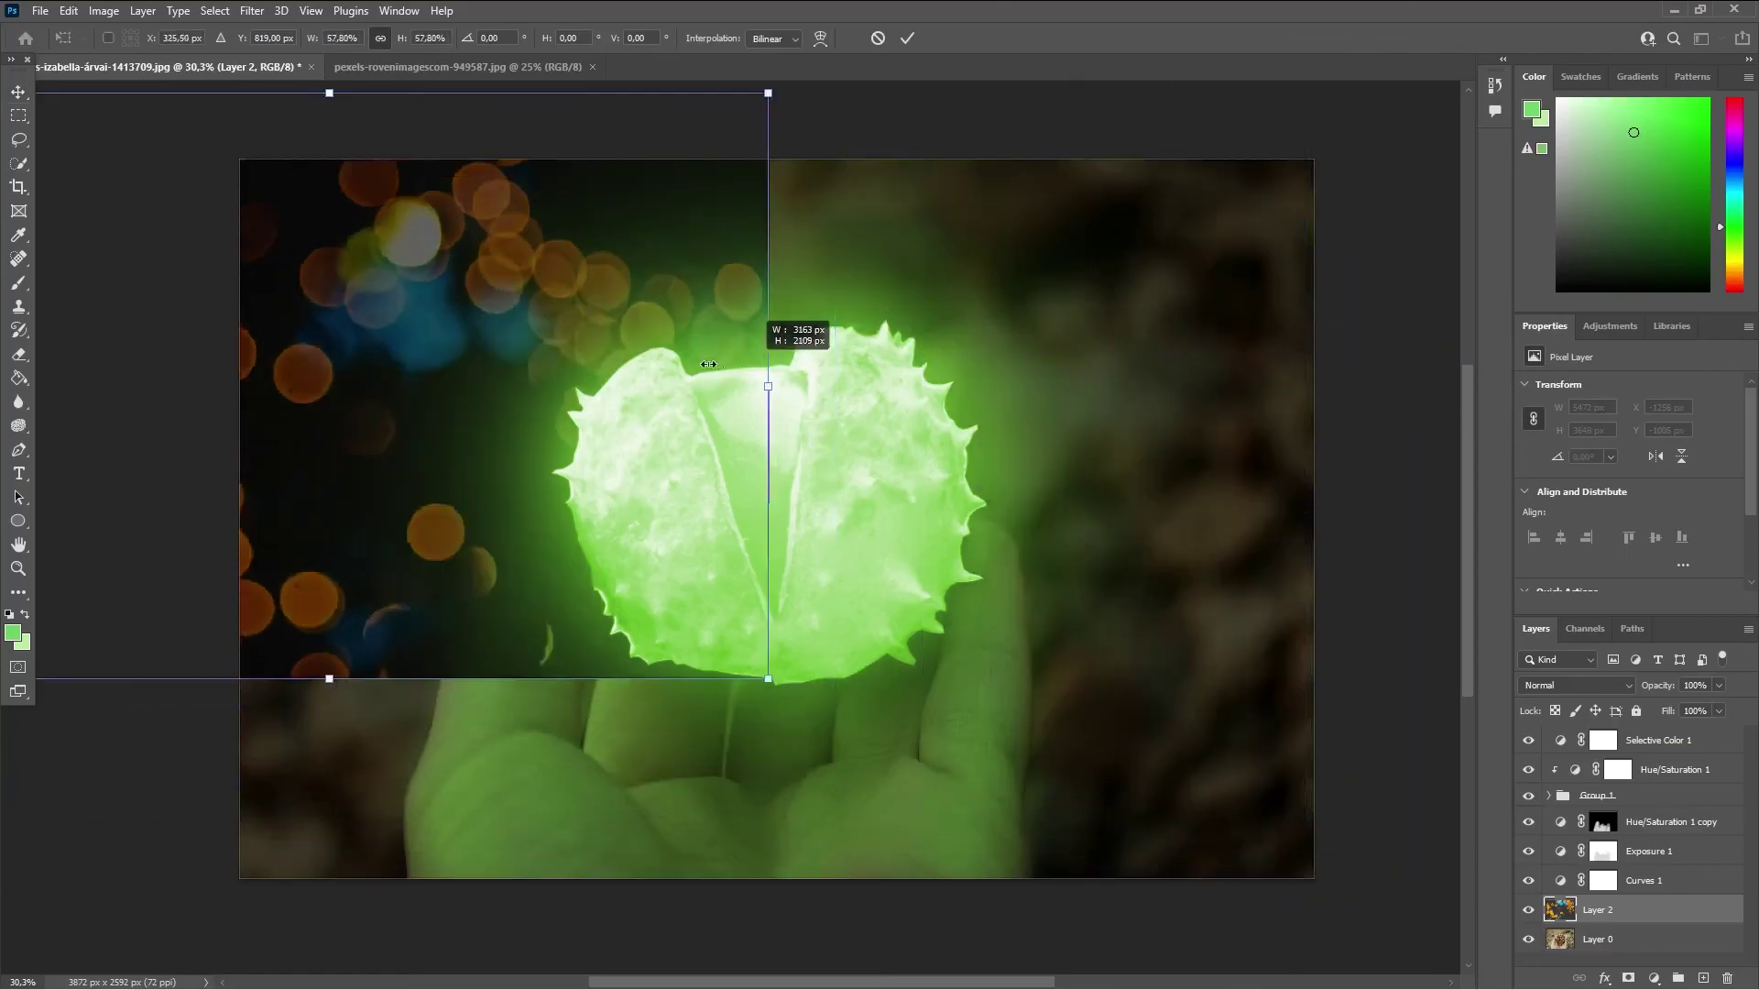
pyautogui.moveTo(405, 371); pyautogui.dragTo(850, 332)
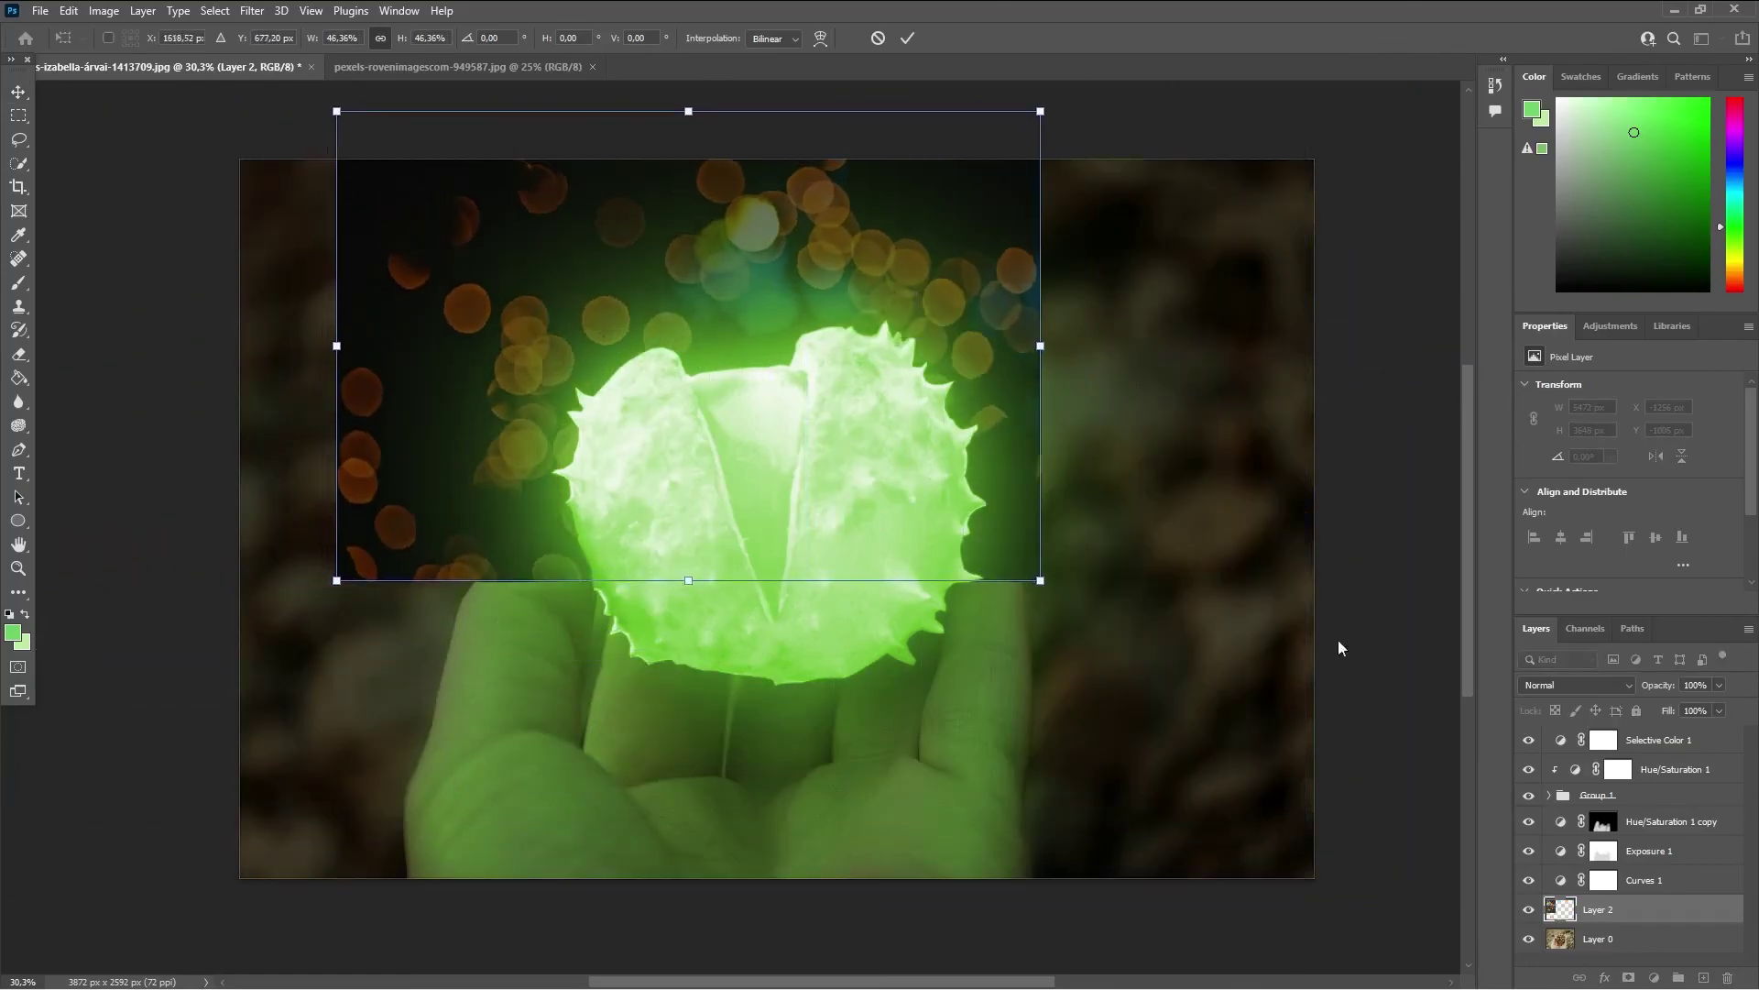
pyautogui.moveTo(1634, 907); pyautogui.dragTo(1613, 730)
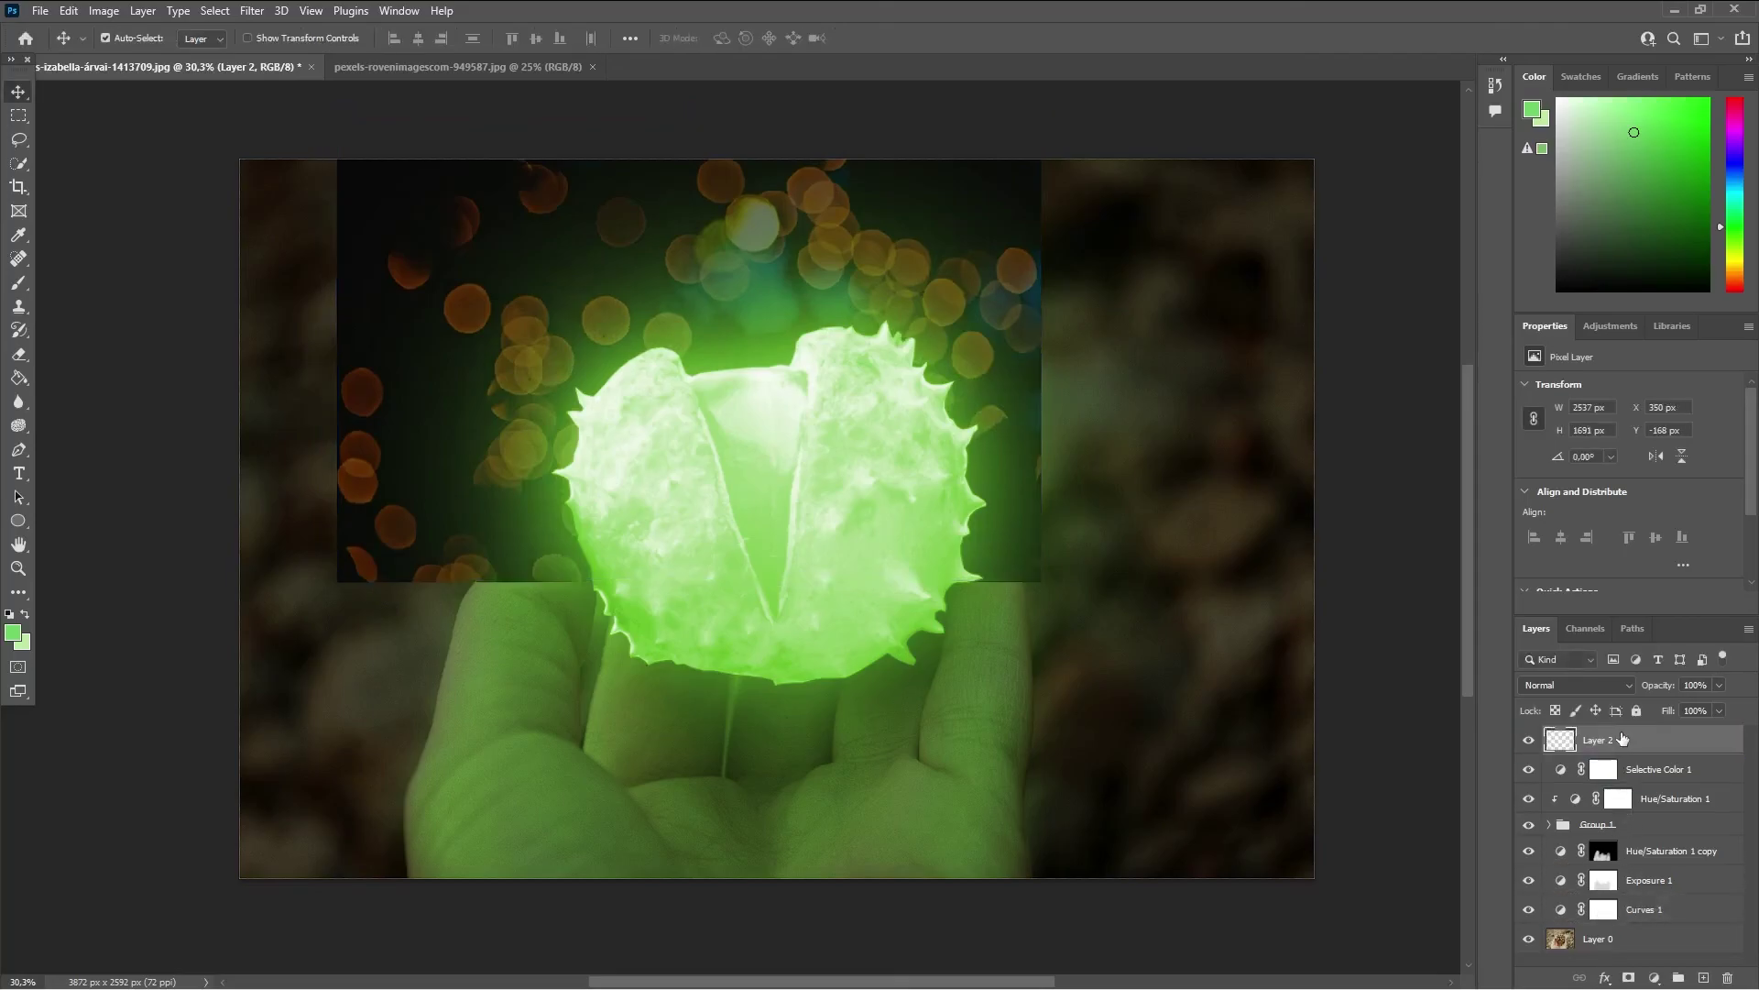
pyautogui.moveTo(873, 296); pyautogui.dragTo(953, 330)
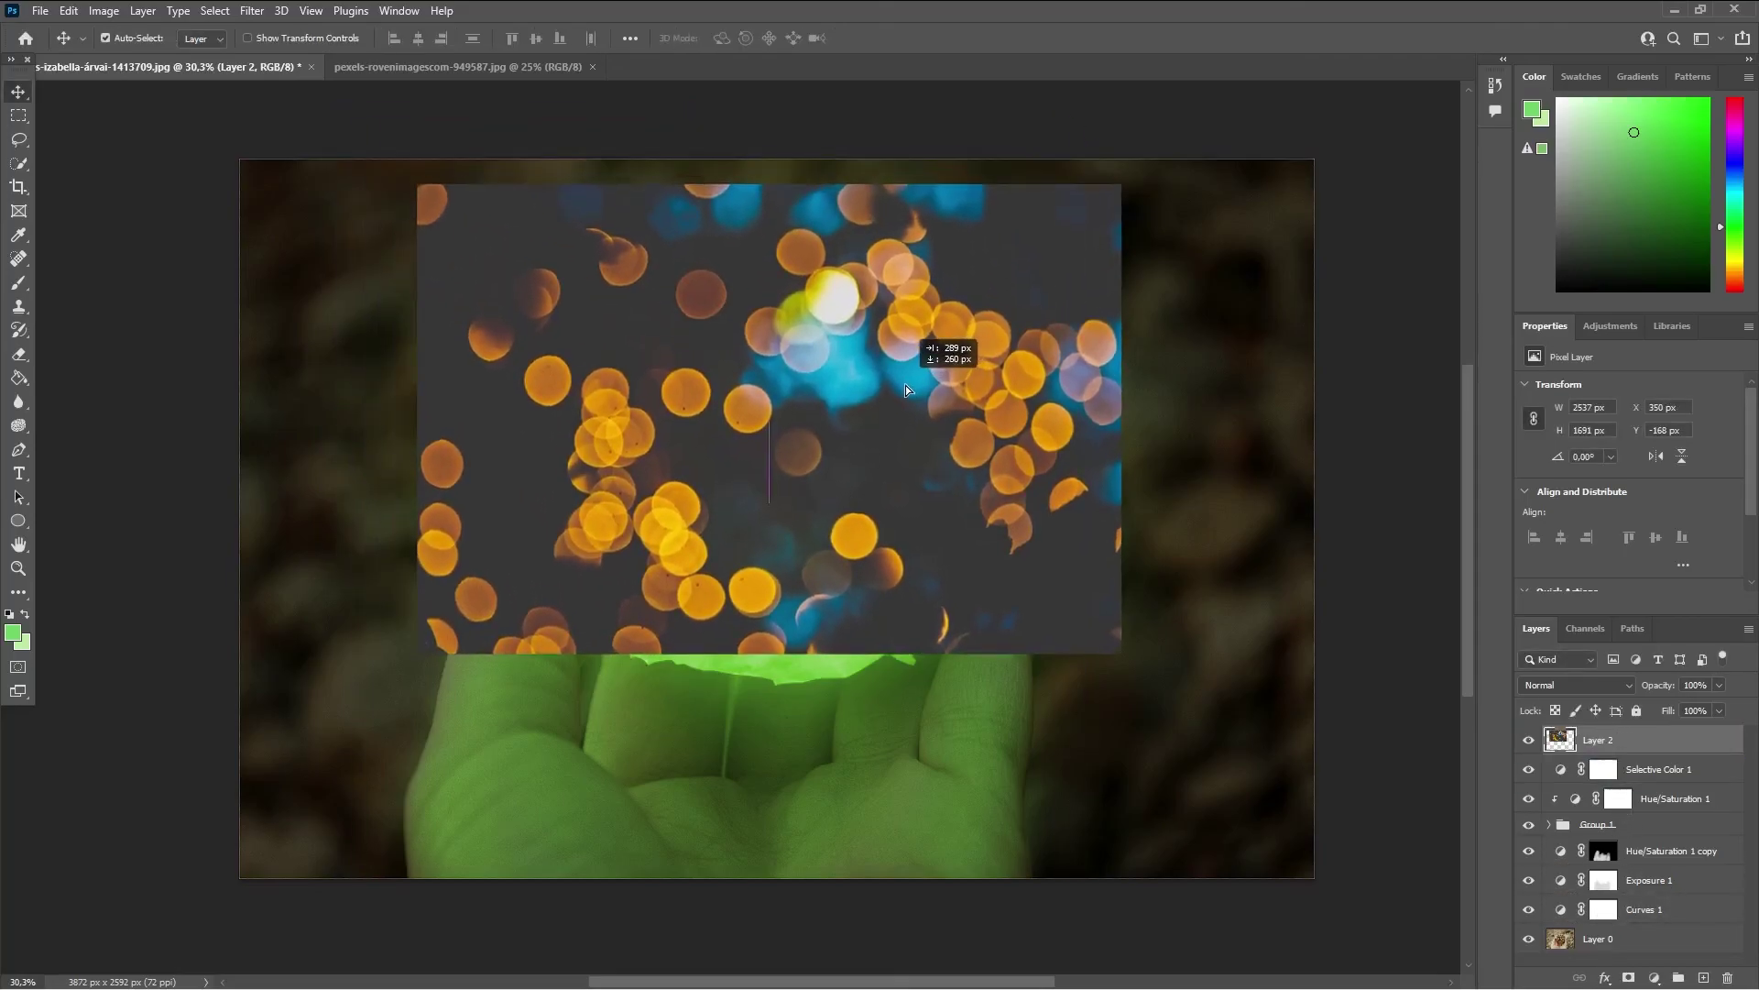
# Step: Set Layer 2's blend mode to Color Dodge and nudge it up-left
pyautogui.click(1609, 690)
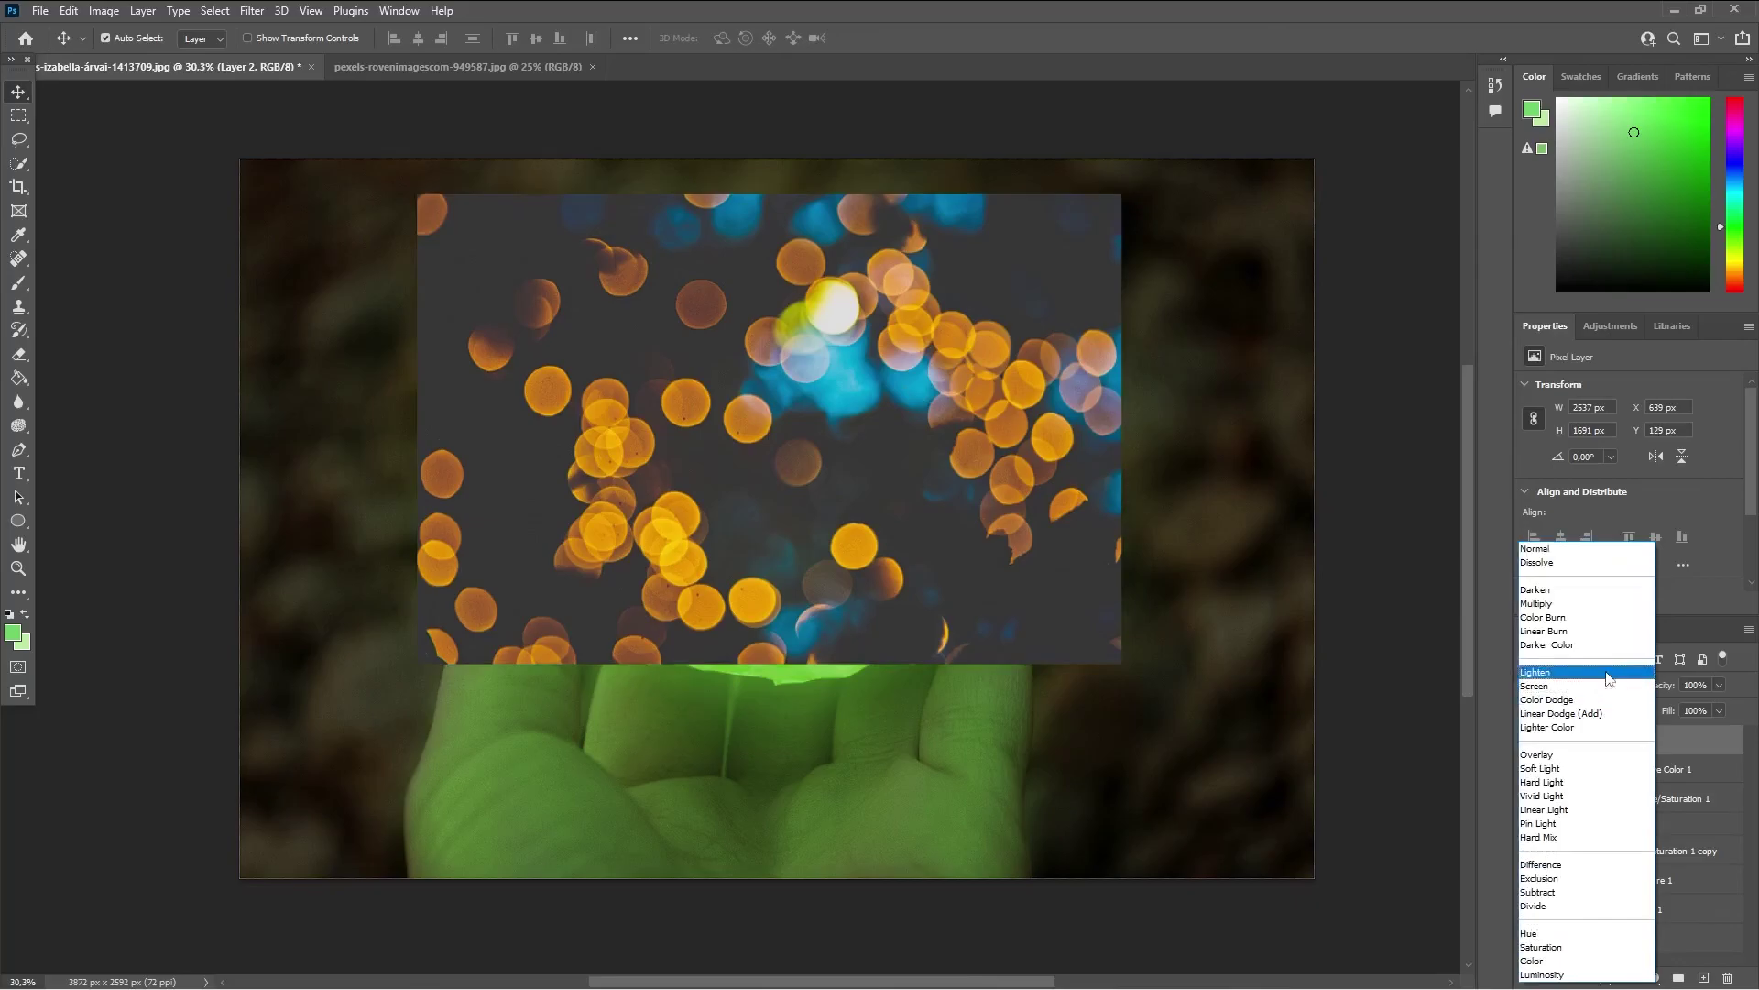
pyautogui.click(1582, 701)
pyautogui.moveTo(916, 366); pyautogui.dragTo(889, 339)
# Step: Rotate the bokeh layer about -2° and raise it over the husk's top
pyautogui.hotkey('ctrl', 't')
pyautogui.moveTo(1111, 627)
pyautogui.mouseDown()
pyautogui.moveTo(1058, 587)
pyautogui.moveTo(1089, 594)
pyautogui.moveTo(961, 549)
pyautogui.mouseUp()
pyautogui.moveTo(718, 320); pyautogui.dragTo(828, 275)
pyautogui.click(907, 38)
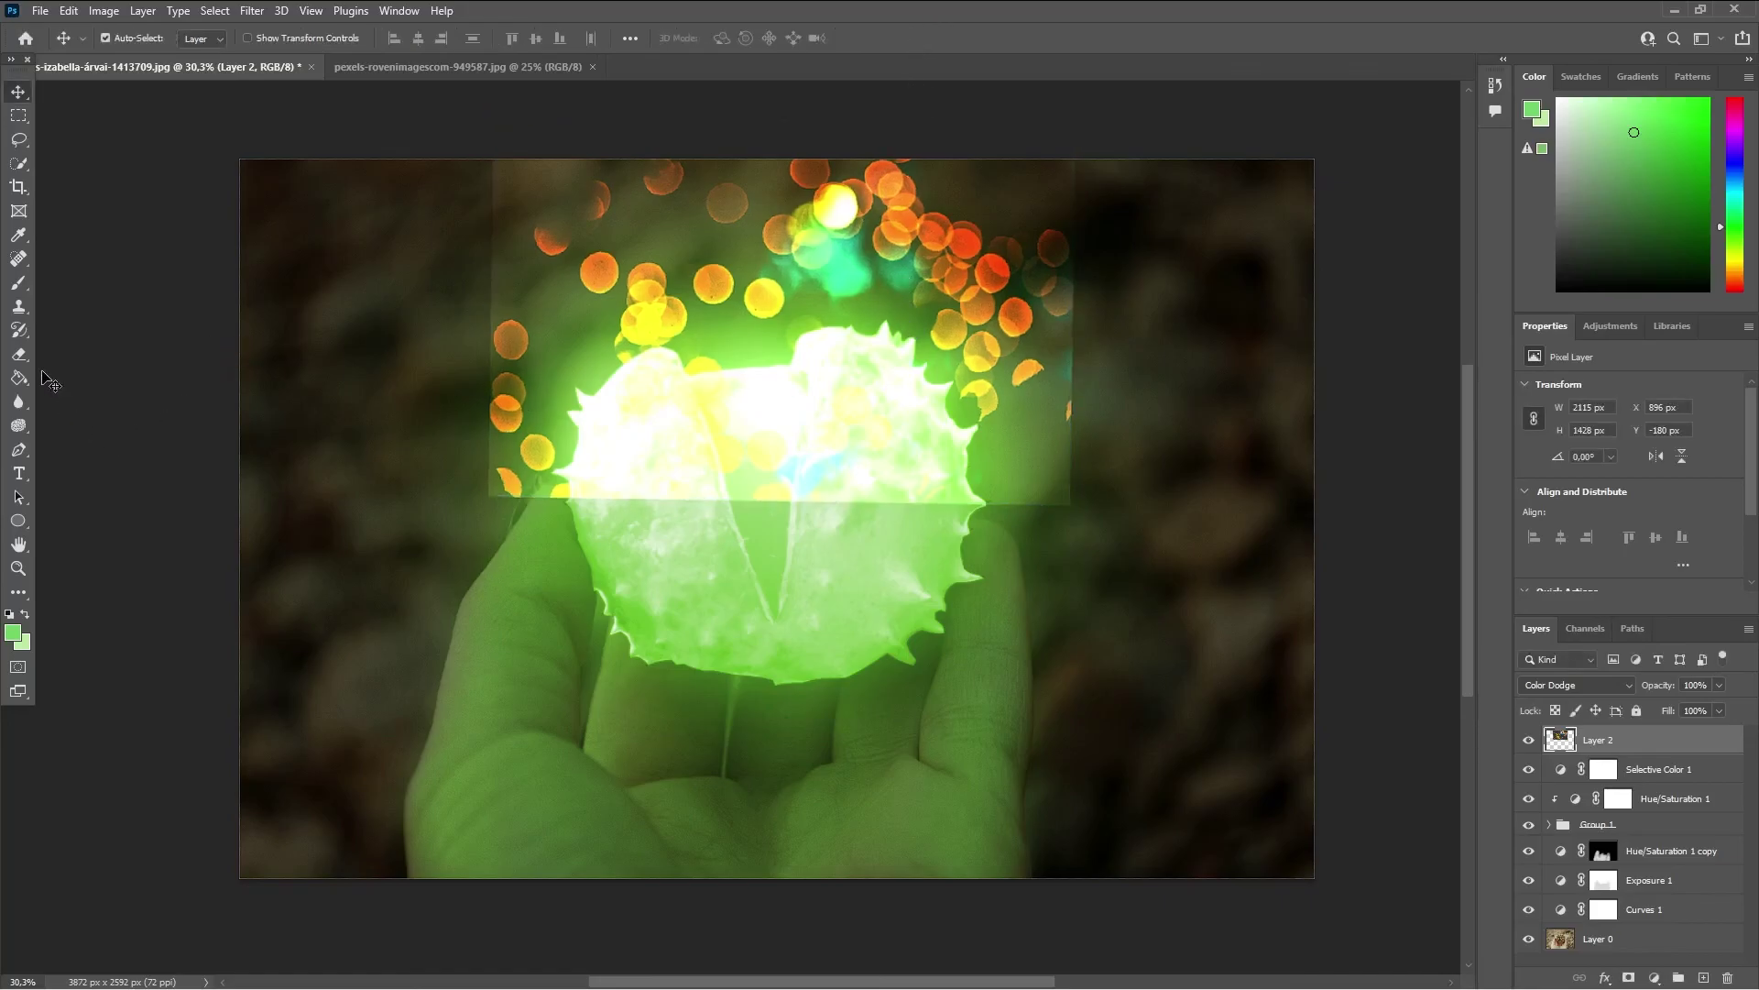
pyautogui.click(22, 358)
# Step: Erase Layer 2's rectangular edges and stray glow along the husk's left, right and bottom sides
pyautogui.moveTo(442, 460); pyautogui.dragTo(532, 513)
pyautogui.moveTo(645, 520)
pyautogui.mouseDown()
pyautogui.moveTo(816, 485)
pyautogui.moveTo(934, 513)
pyautogui.moveTo(852, 449)
pyautogui.moveTo(849, 471)
pyautogui.mouseUp()
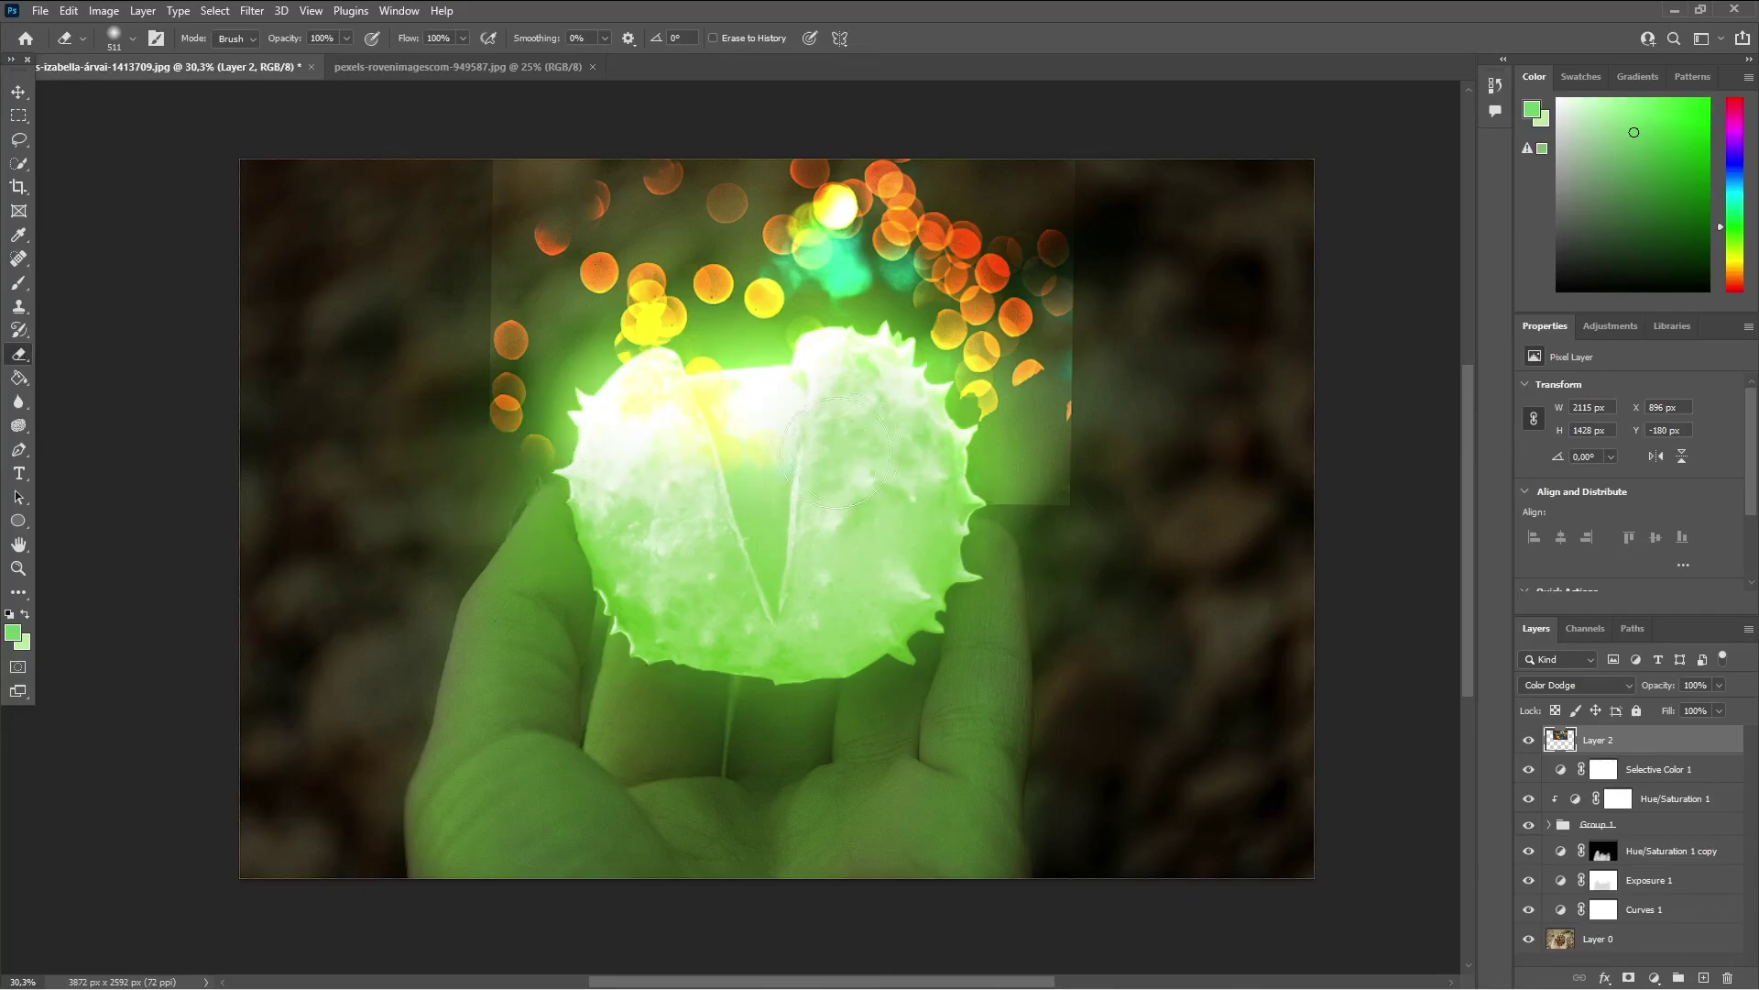
pyautogui.moveTo(724, 447); pyautogui.dragTo(632, 482)
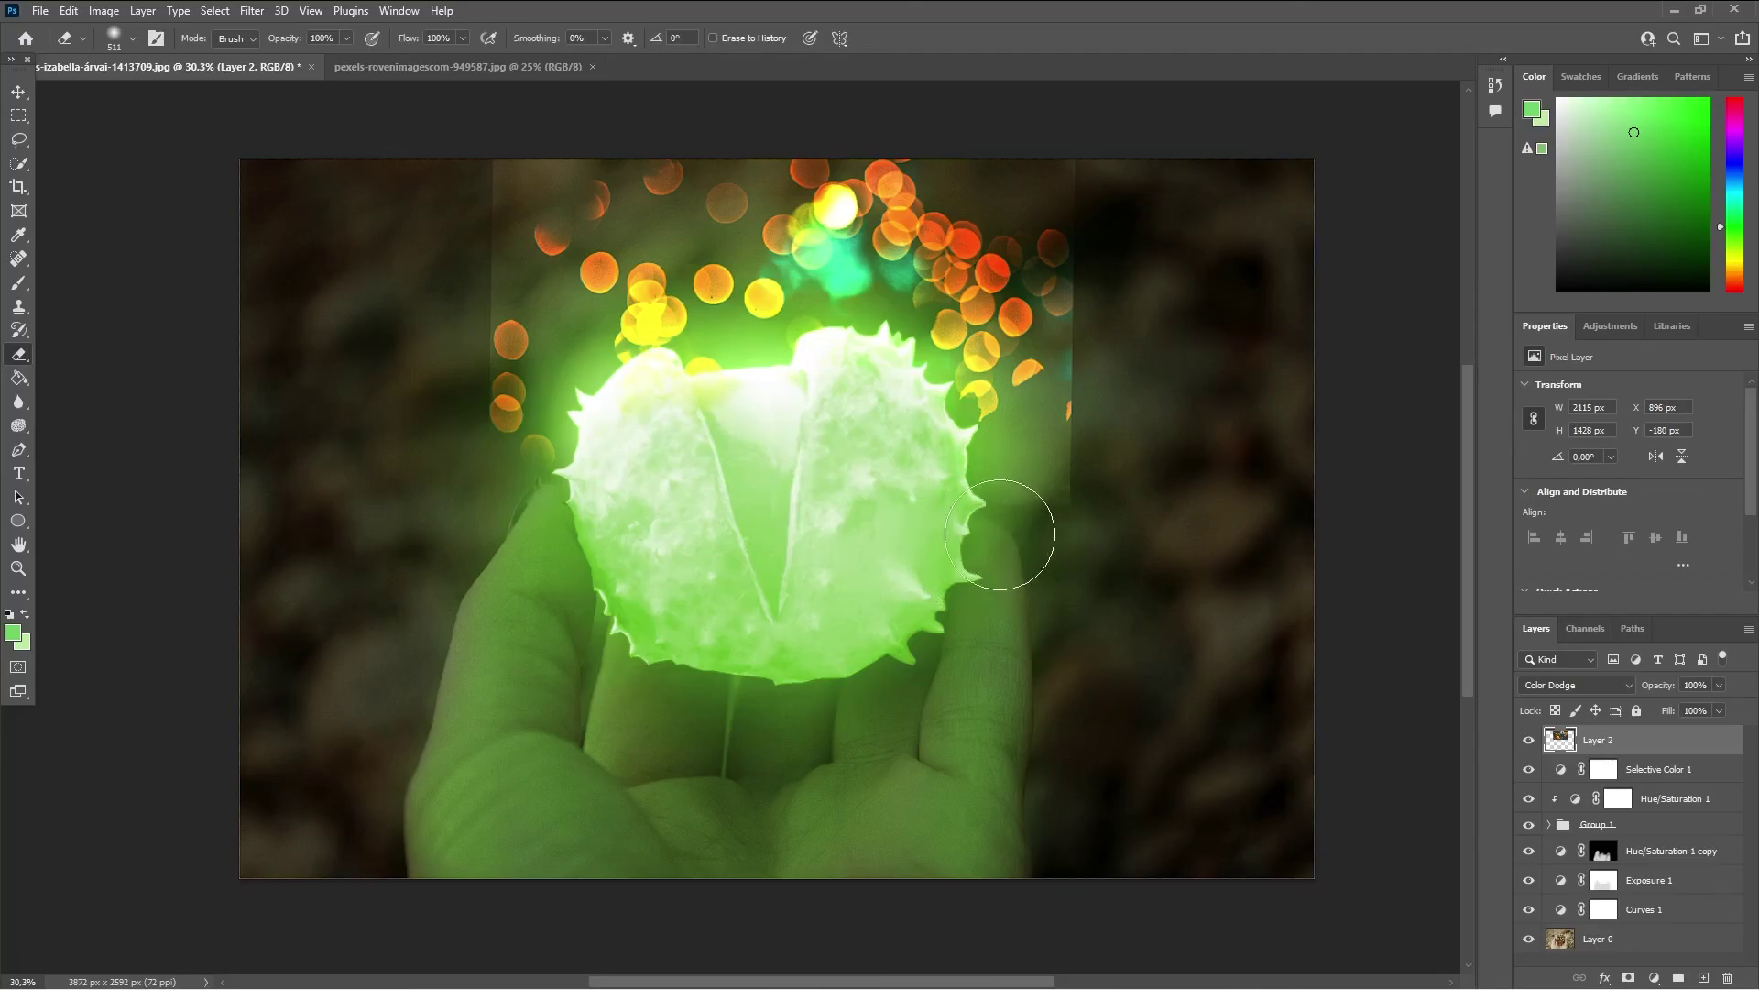
pyautogui.moveTo(1045, 483)
pyautogui.mouseDown()
pyautogui.moveTo(1083, 202)
pyautogui.moveTo(1019, 410)
pyautogui.mouseUp()
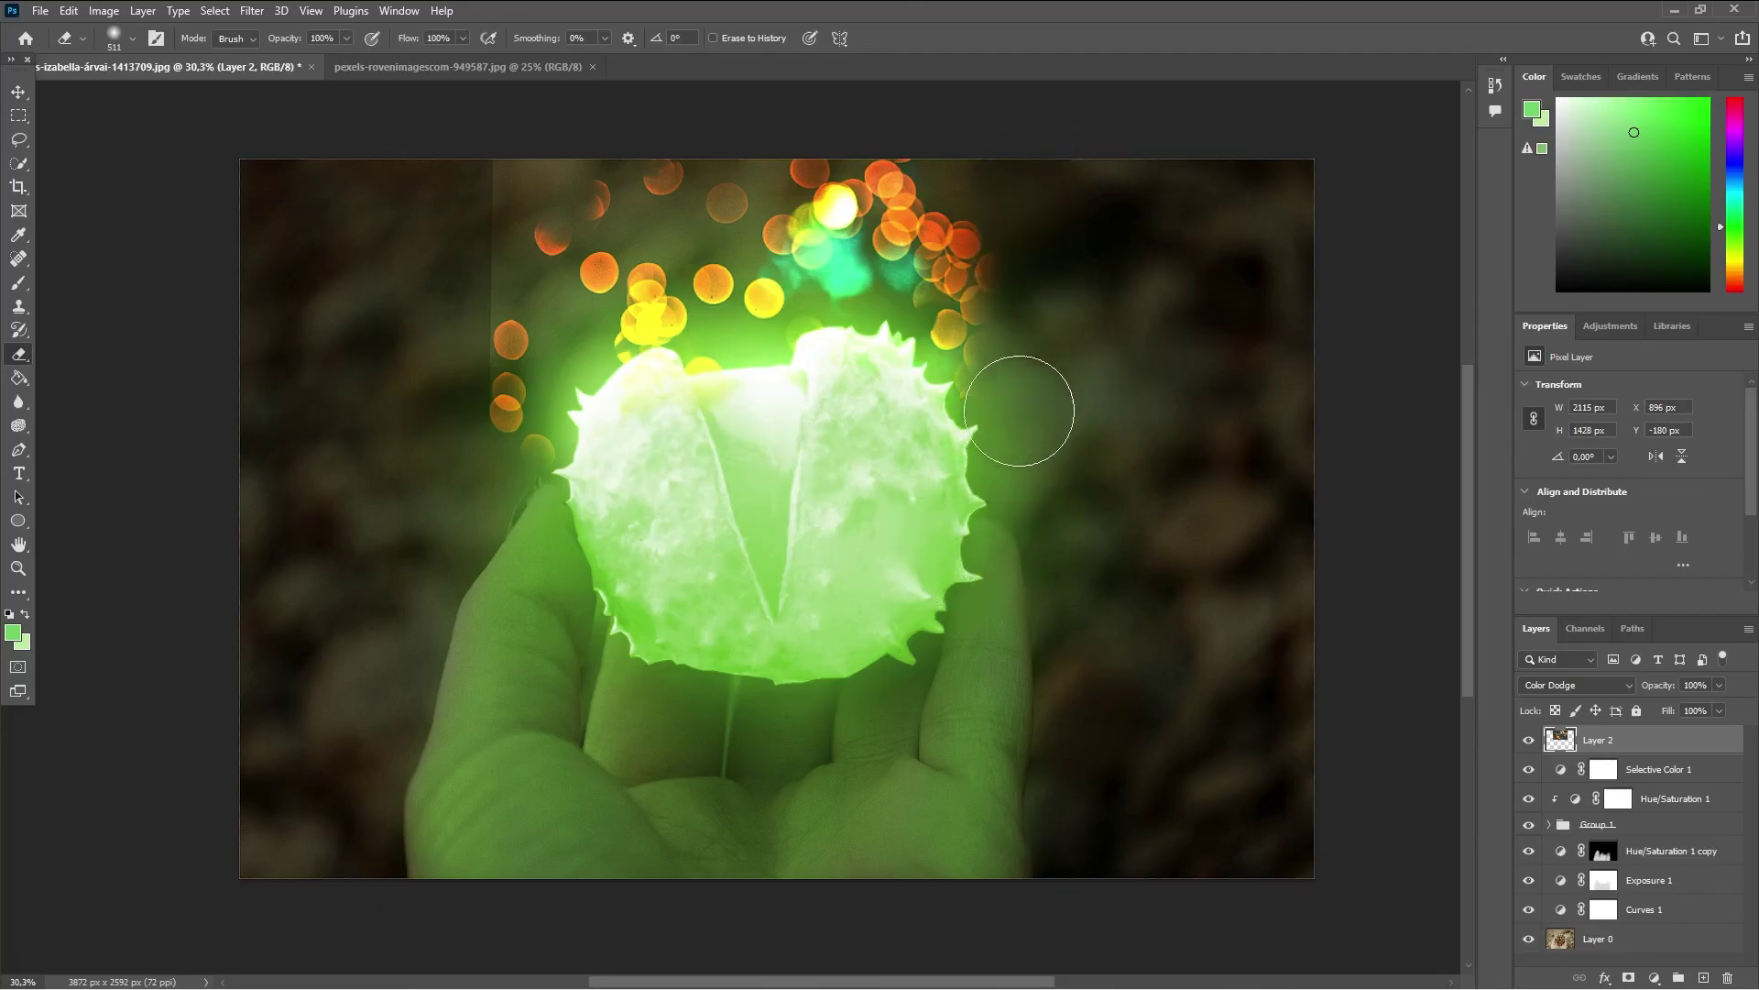
pyautogui.moveTo(1030, 325); pyautogui.dragTo(964, 129)
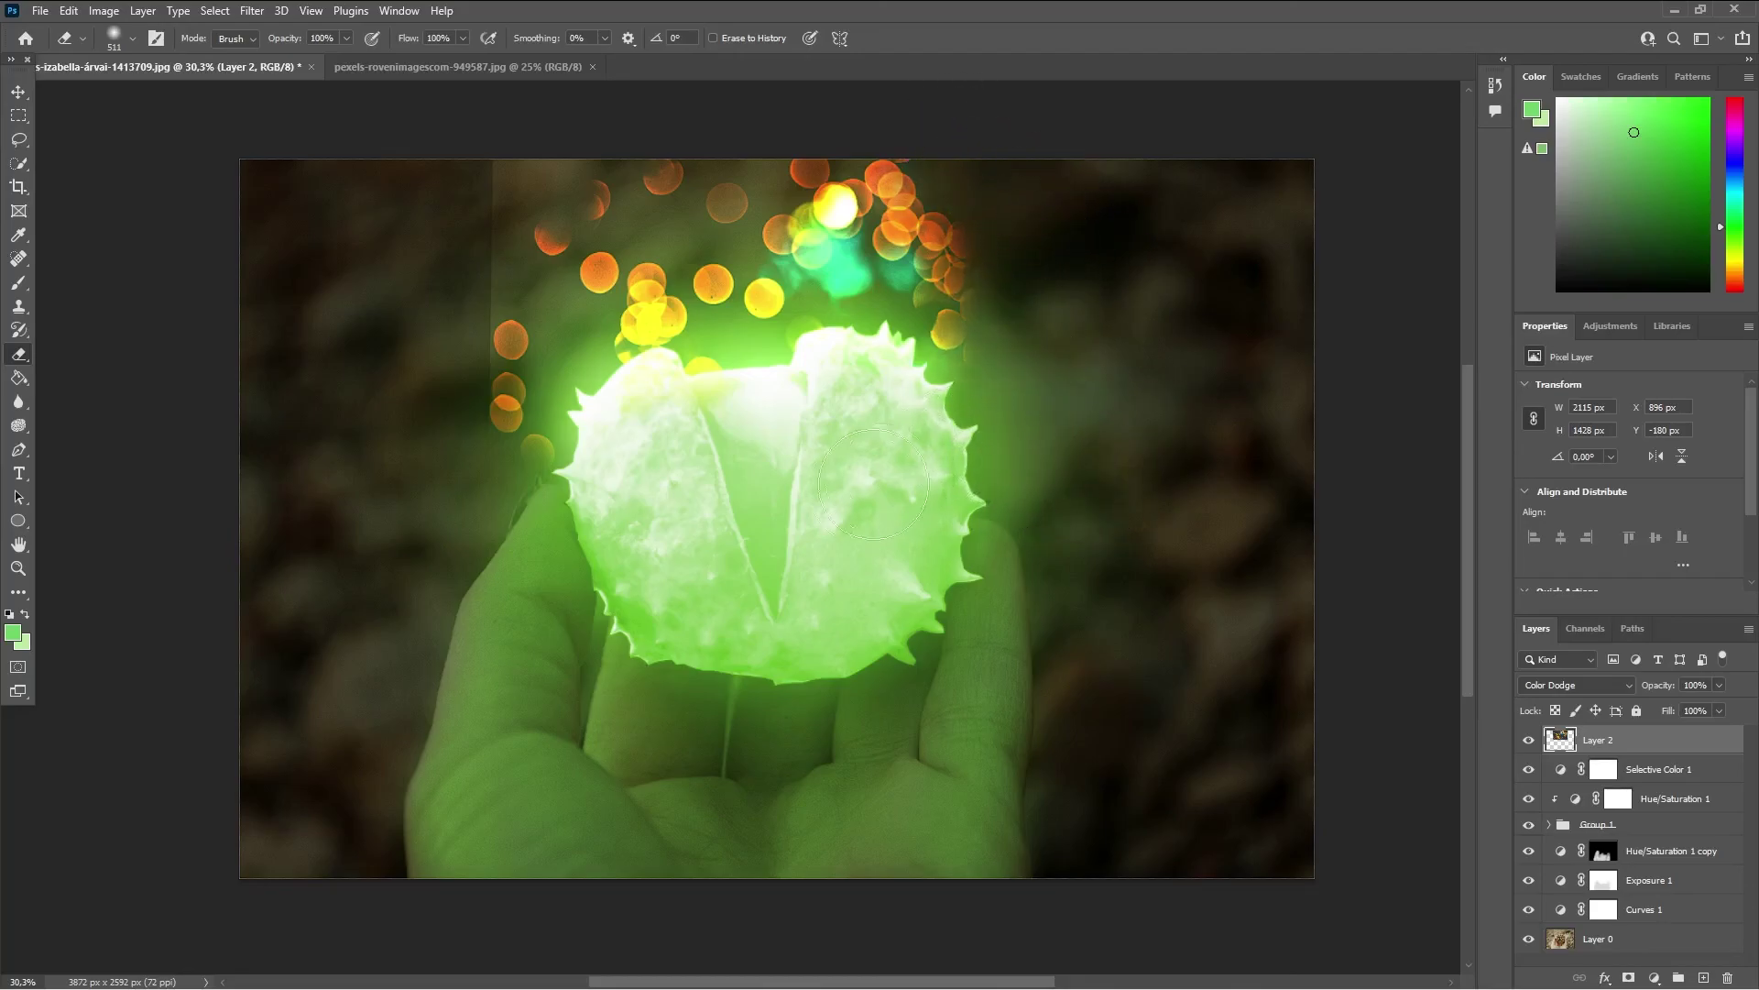
pyautogui.moveTo(568, 520)
pyautogui.mouseDown()
pyautogui.moveTo(475, 338)
pyautogui.moveTo(549, 398)
pyautogui.mouseUp()
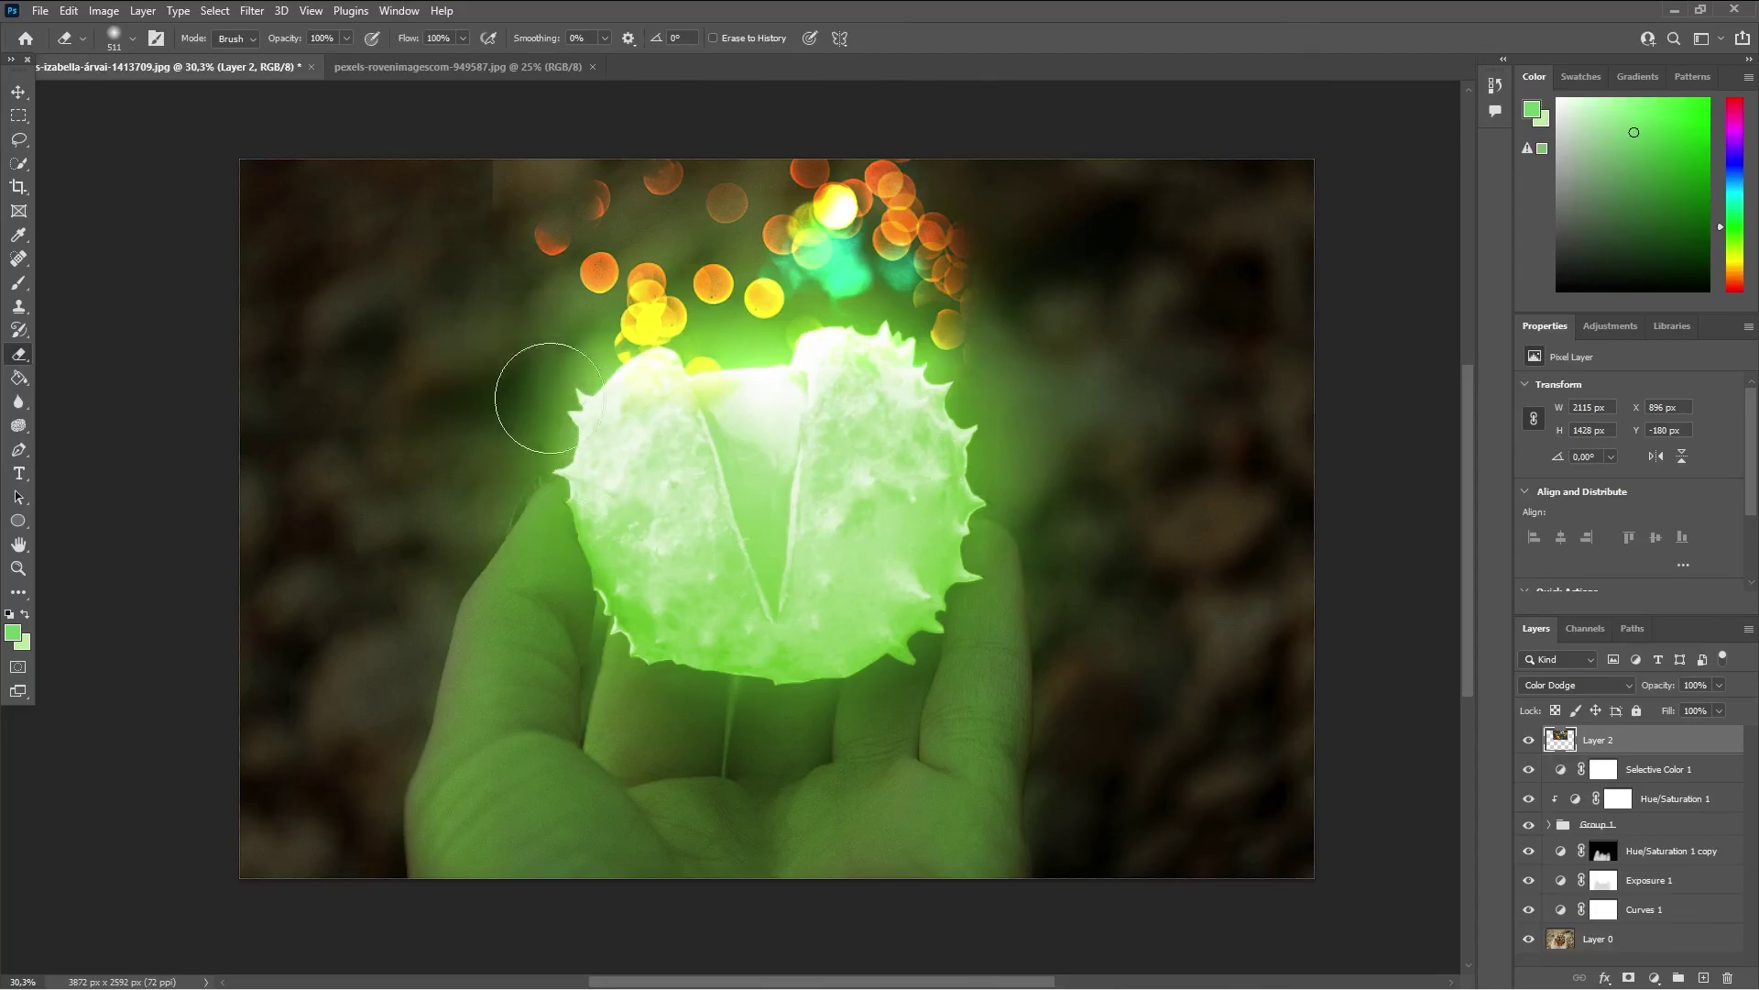
pyautogui.moveTo(498, 193); pyautogui.dragTo(517, 162)
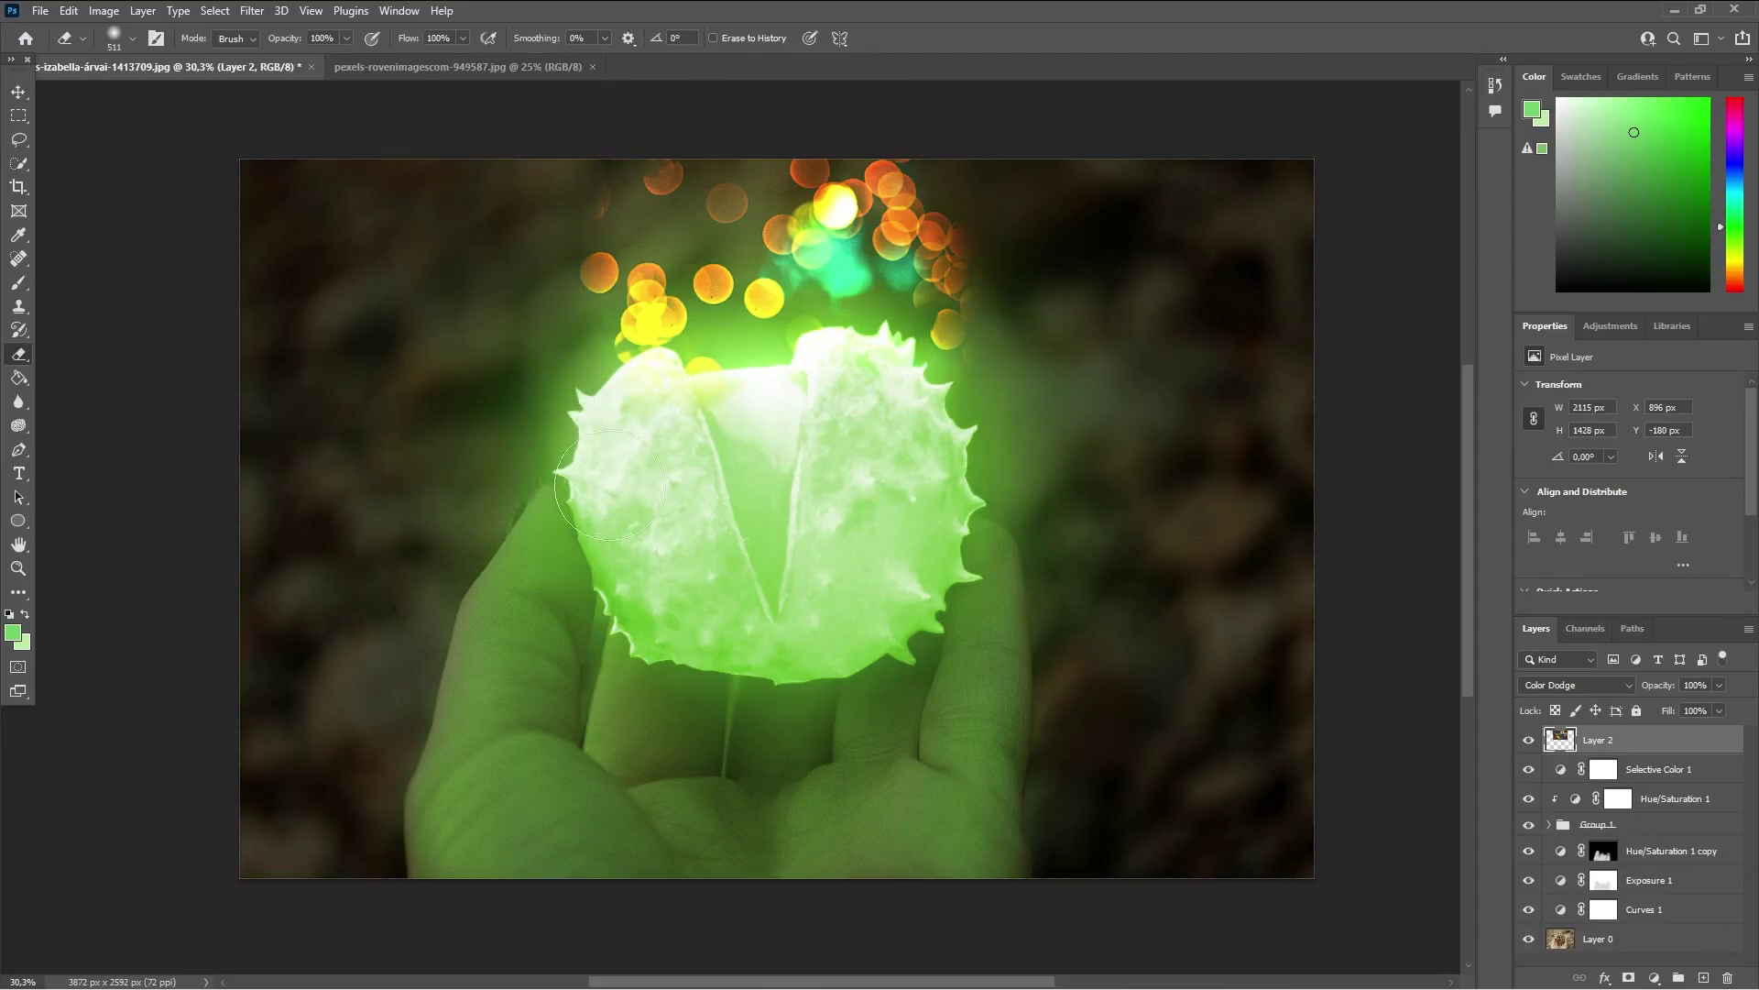
pyautogui.moveTo(1019, 313); pyautogui.dragTo(1036, 458)
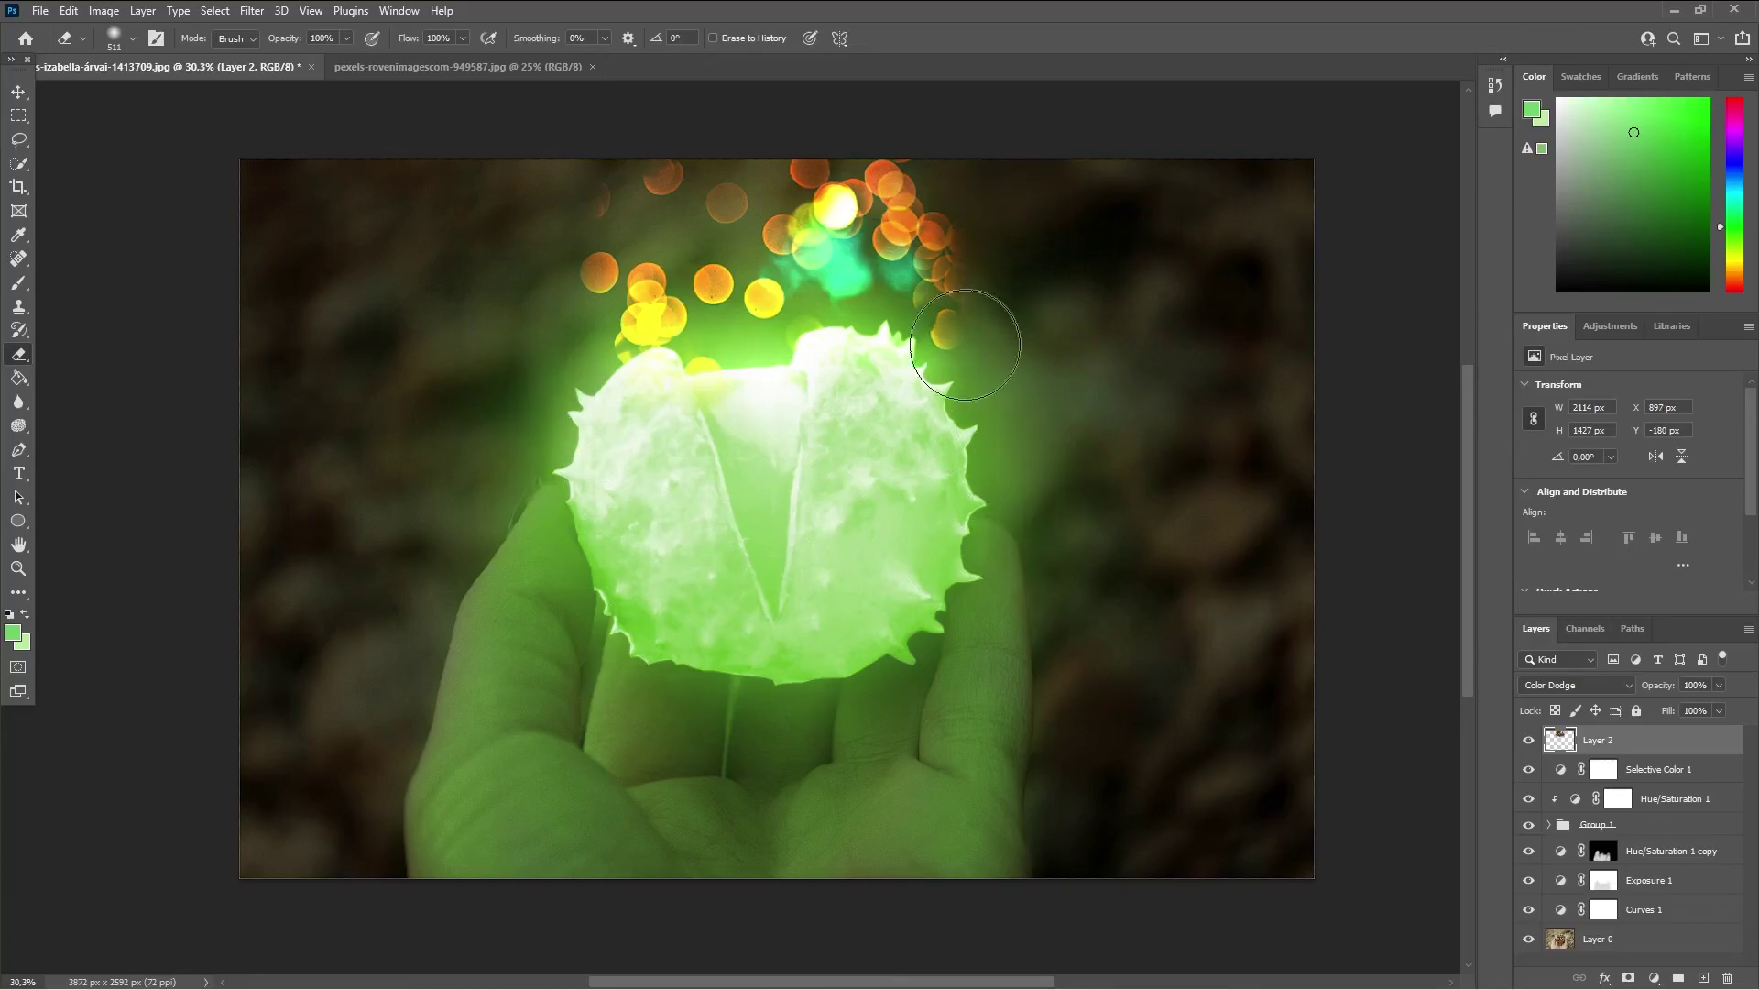
pyautogui.click(16, 97)
pyautogui.scroll(1, 754, 405)
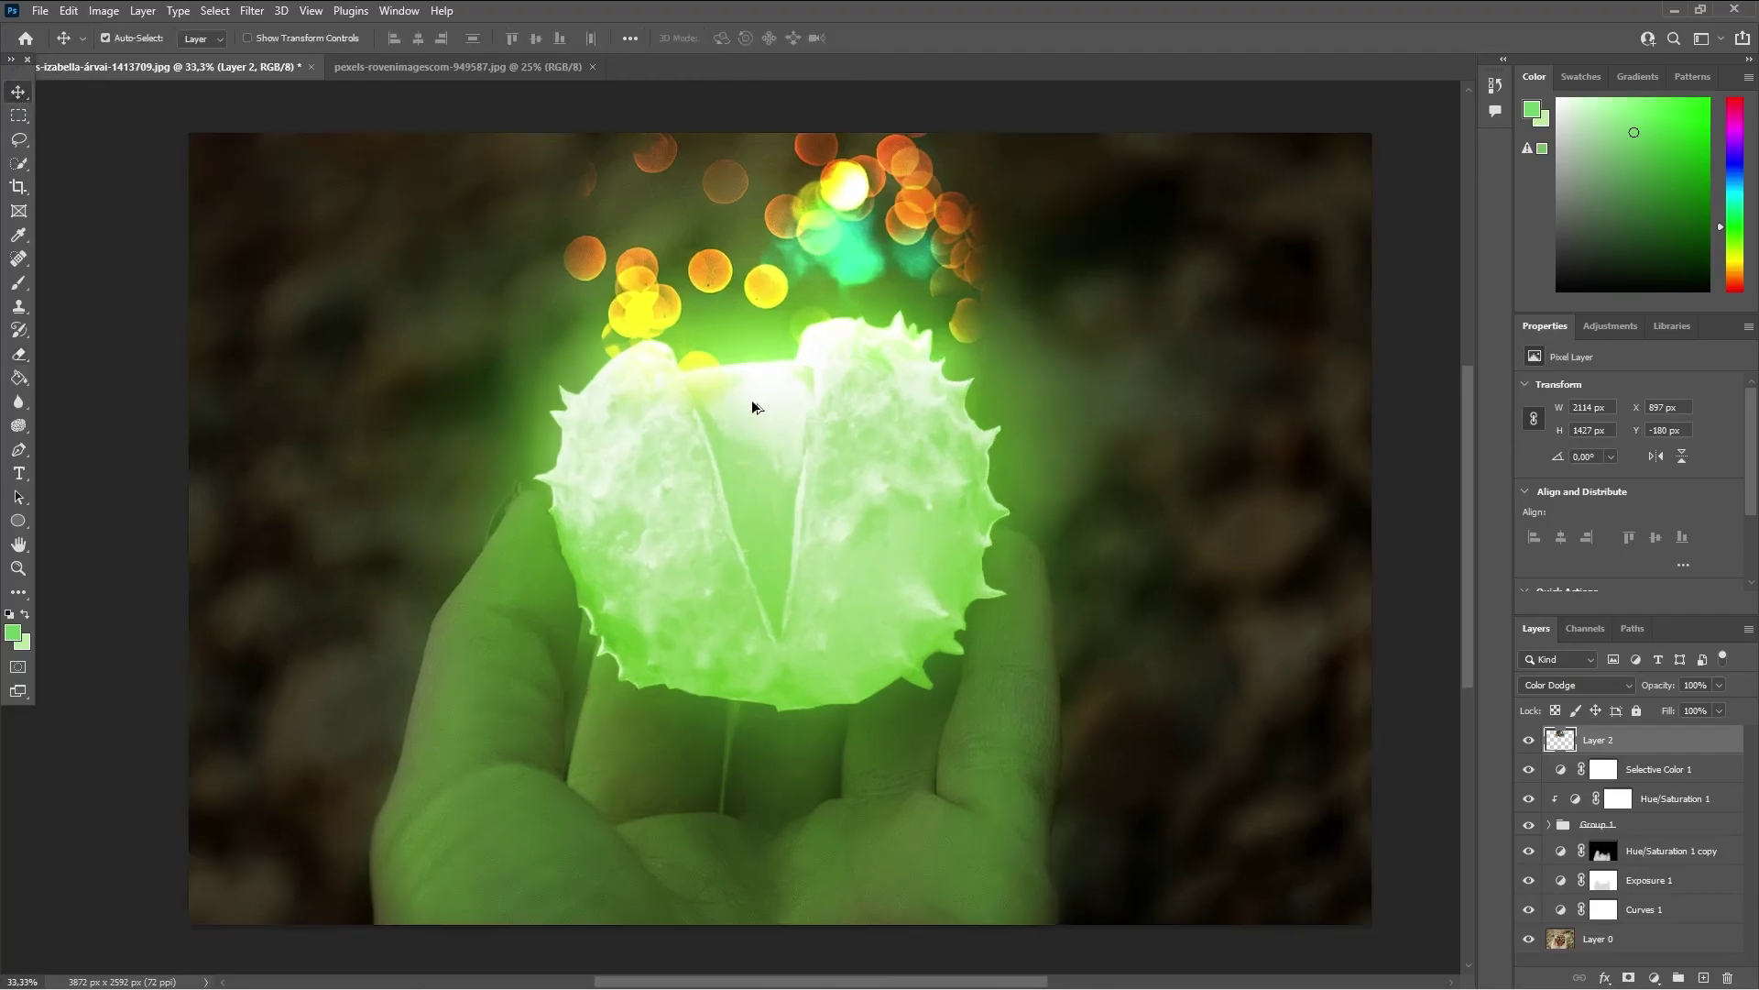
pyautogui.scroll(-1, 760, 398)
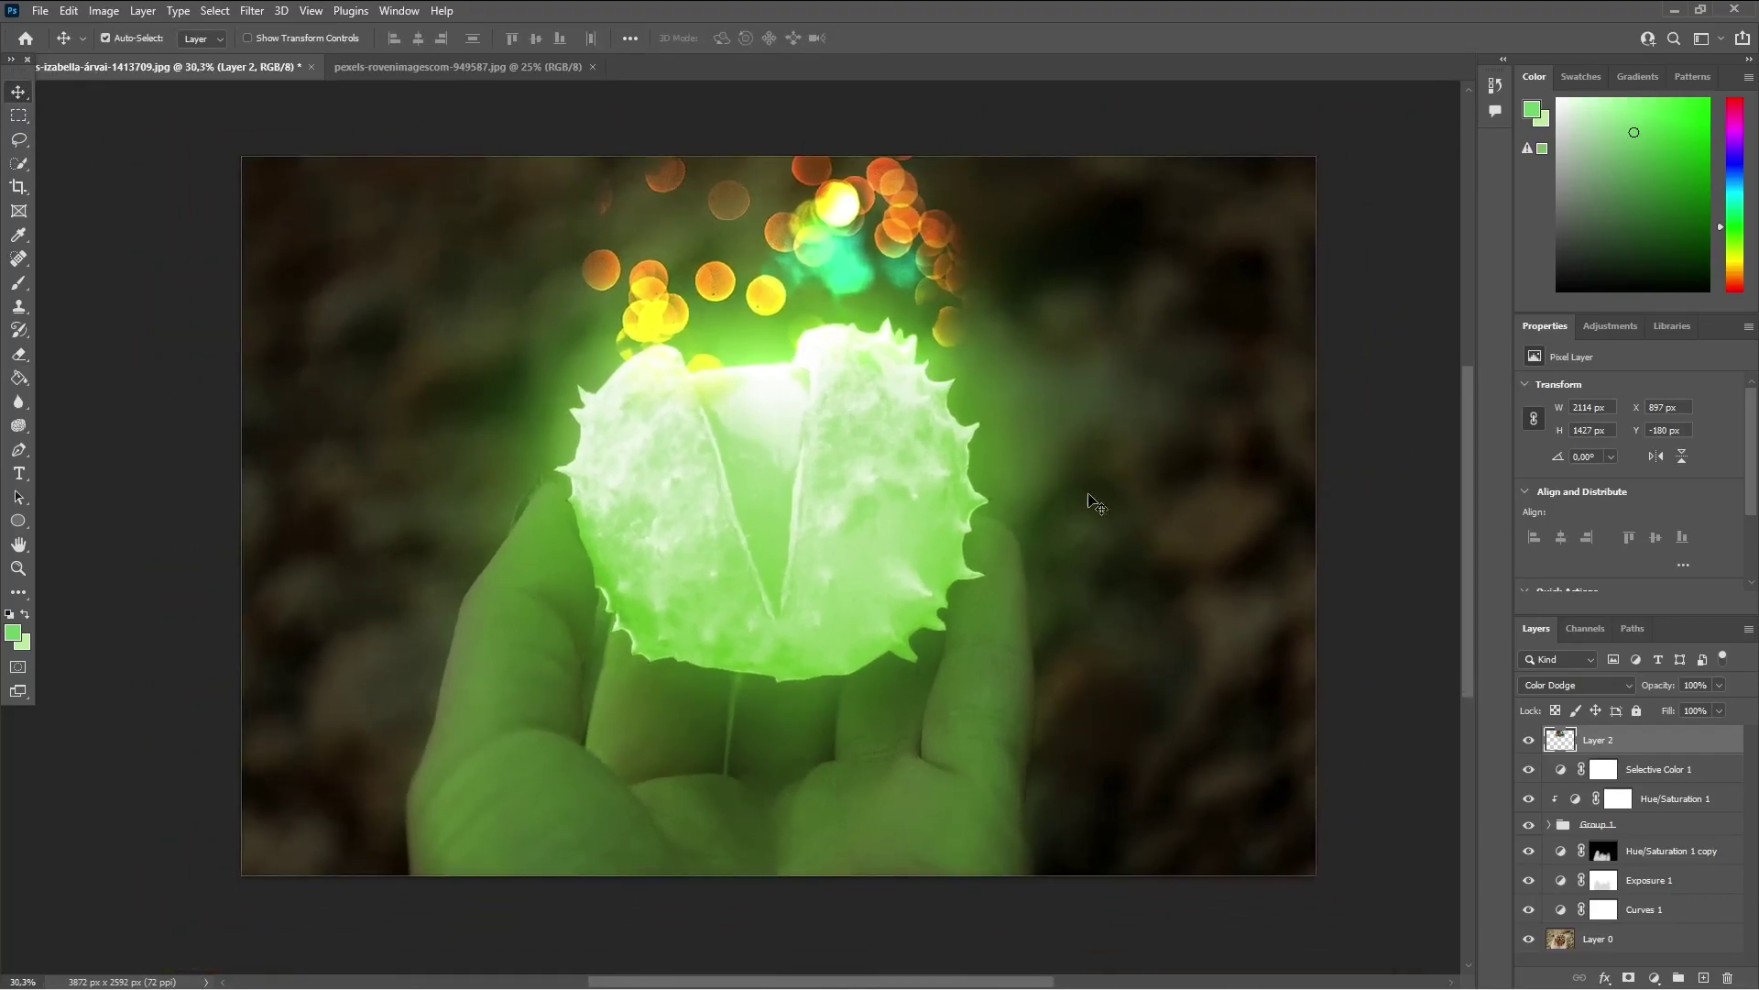
pyautogui.scroll(1, 1070, 541)
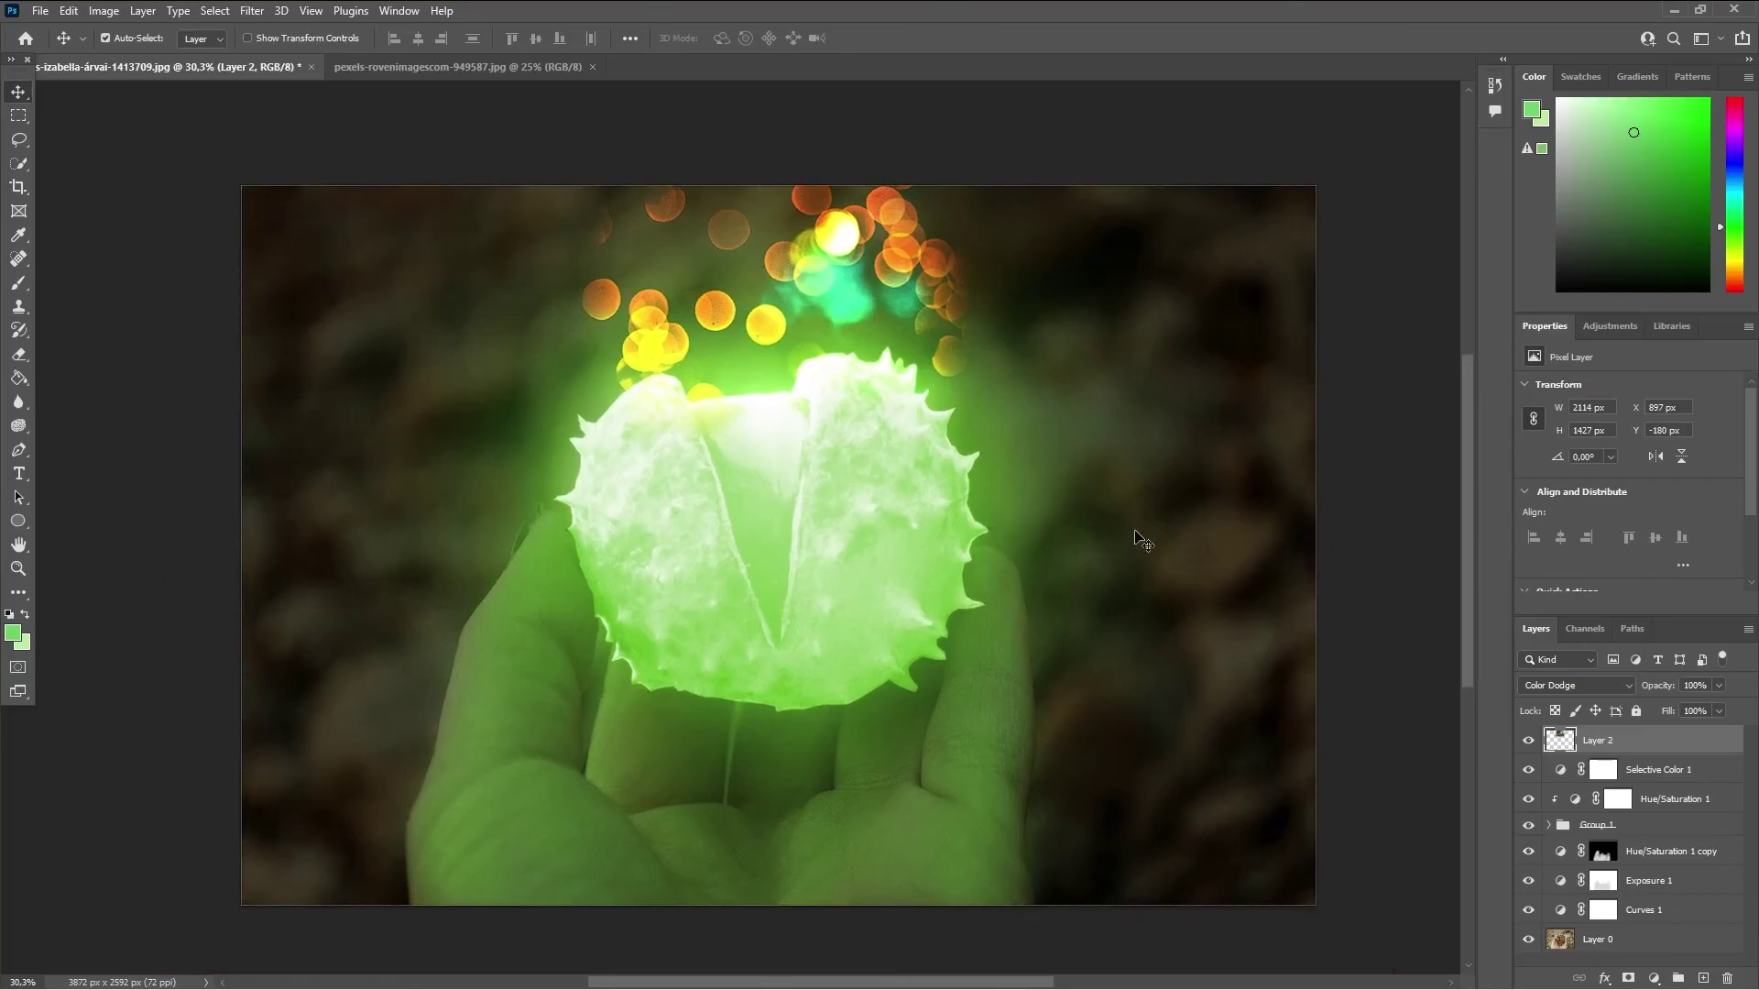